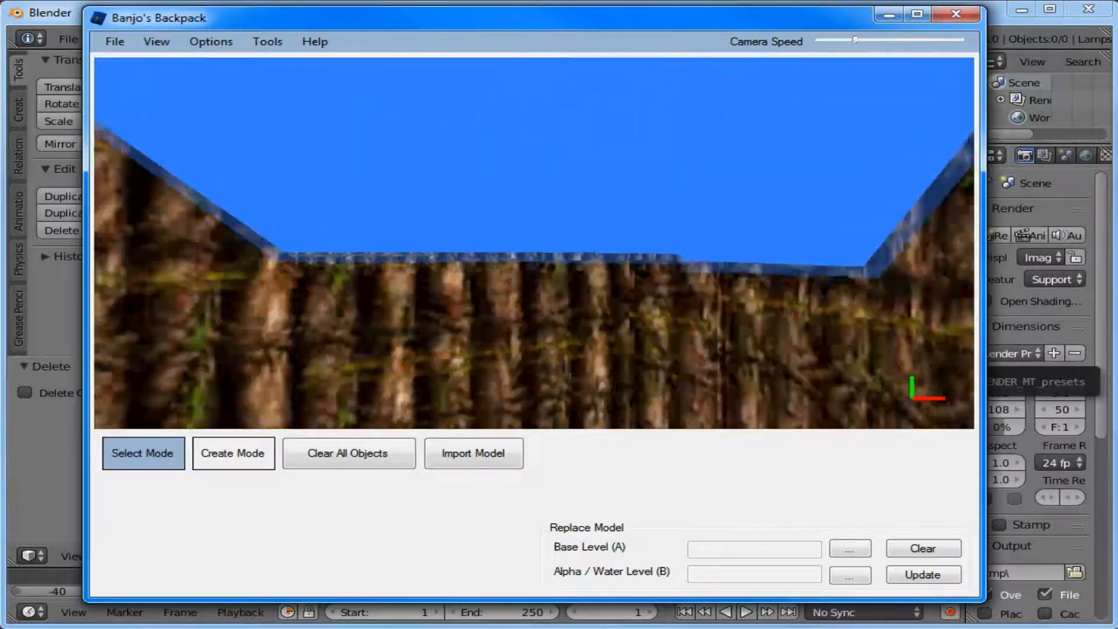
Step: Fly the camera through the custom level to examine its wooden walls, grassy paths and brick hut
key(w)
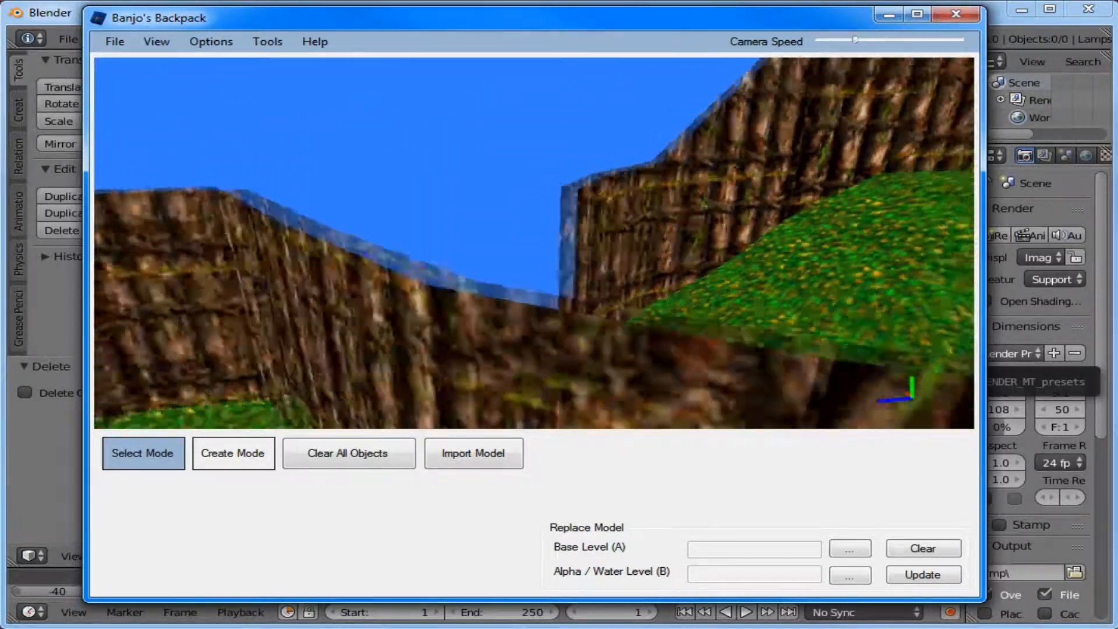
key(w)
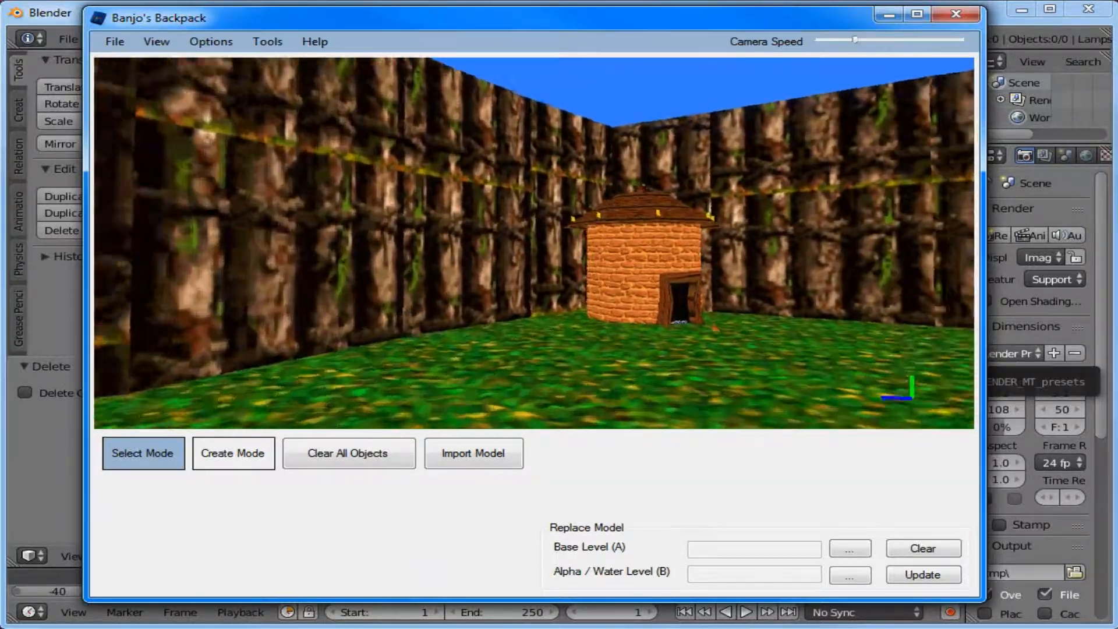
key(w)
key(a)
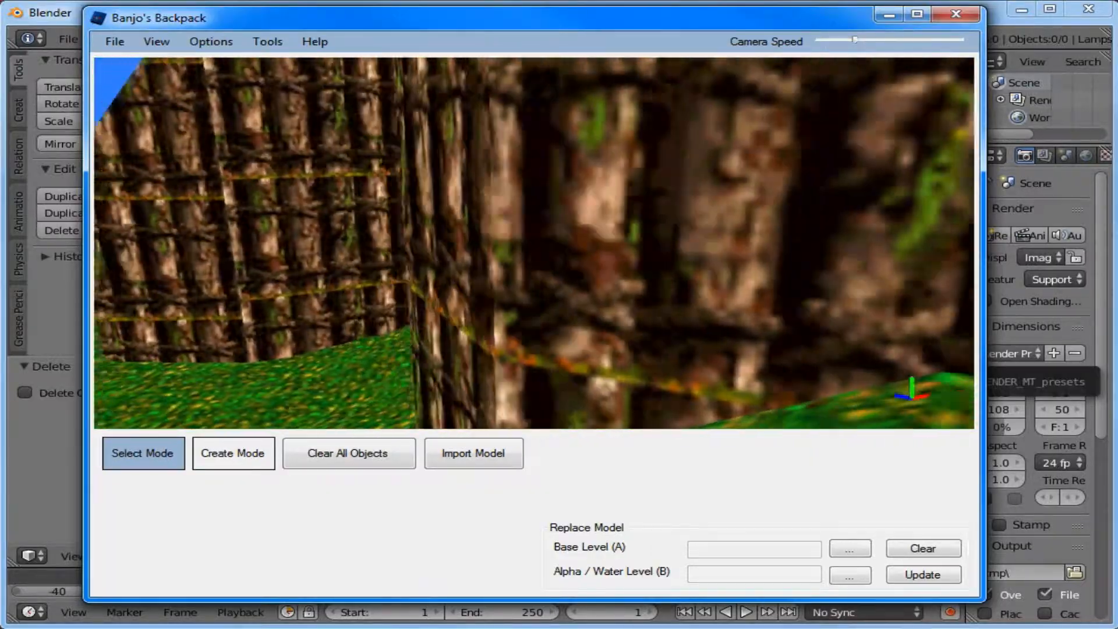
key(w)
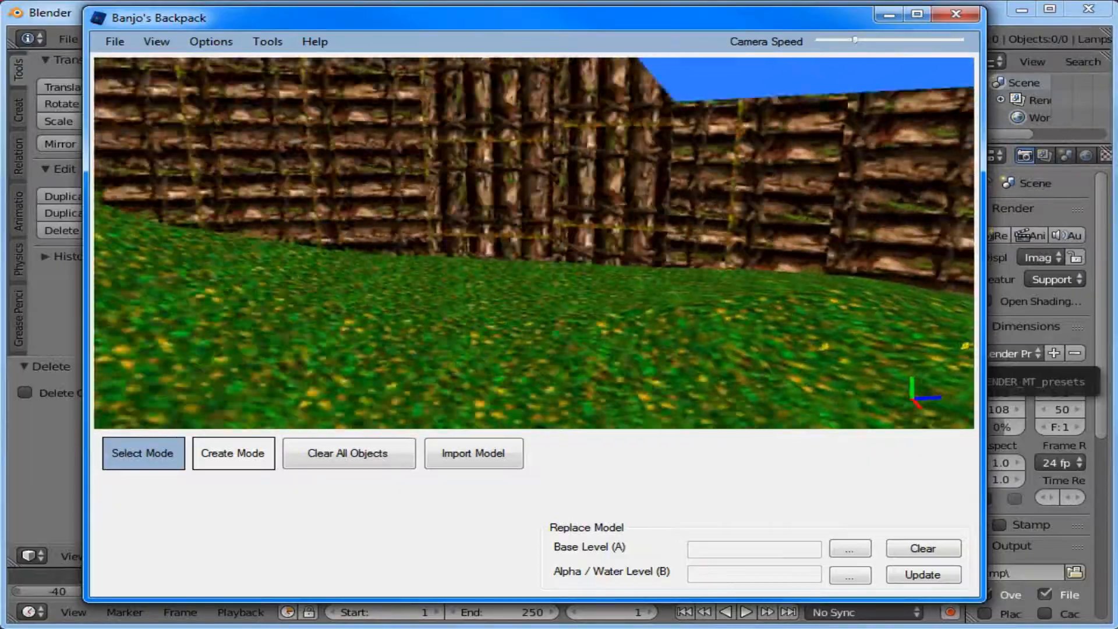
key(w)
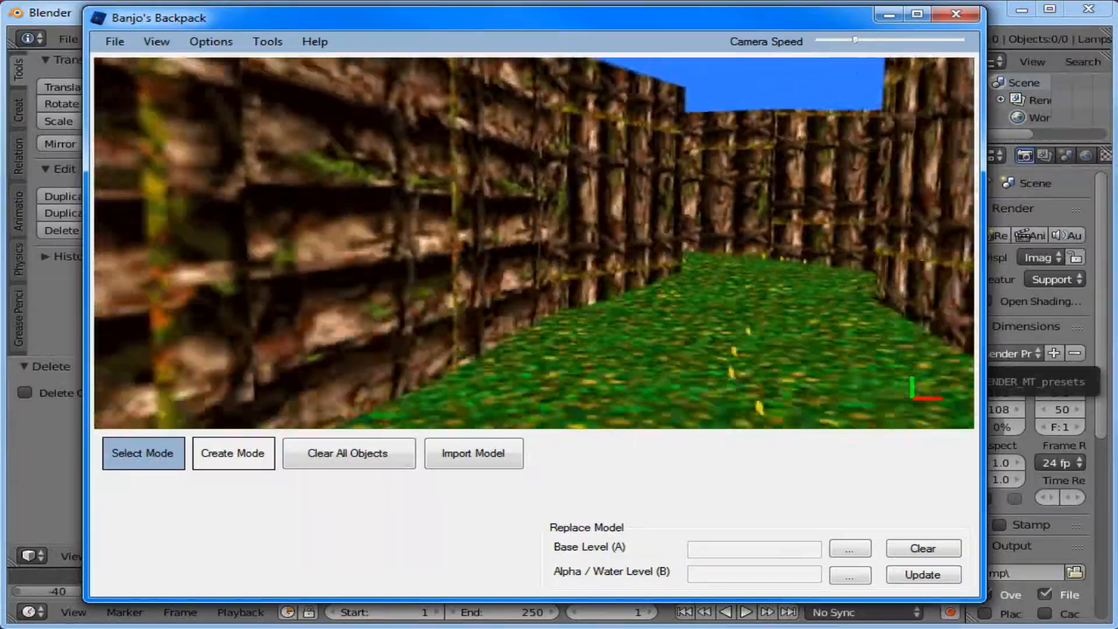
key(w)
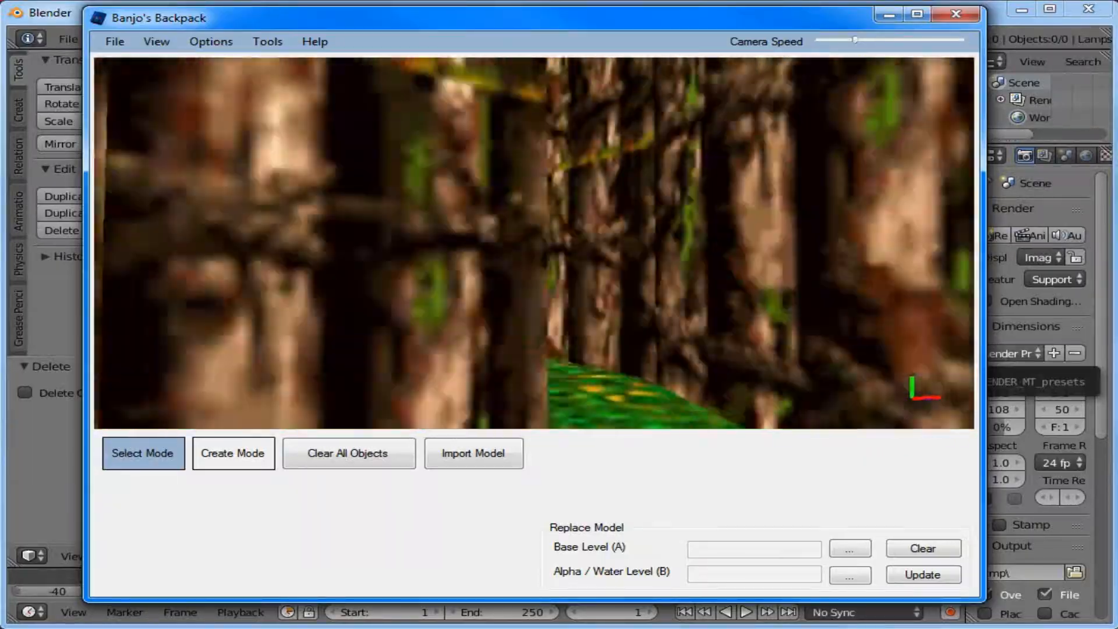
key(w)
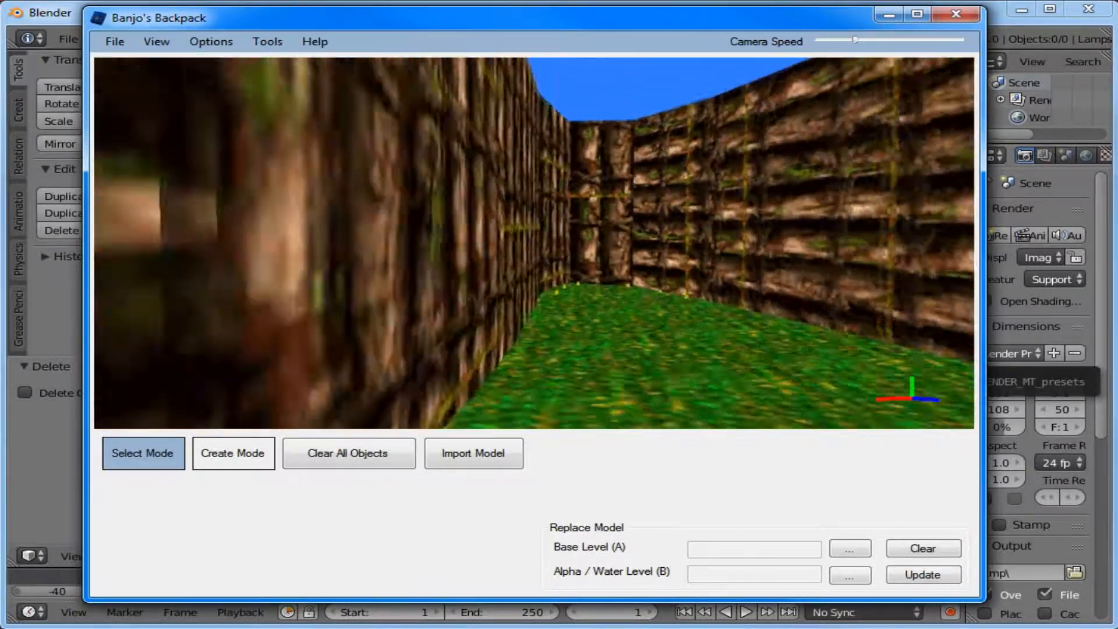
key(w)
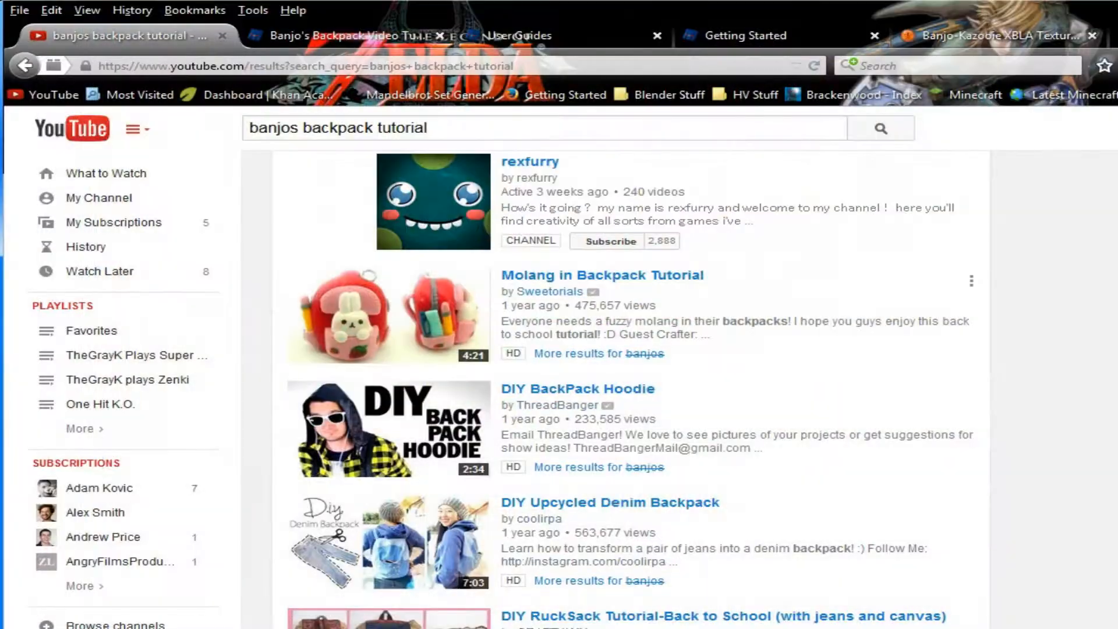
Step: Switch to the browser and look through the YouTube results for "banjos backpack tutorial"
scroll(628, 349, down, 4)
scroll(629, 385, up, 20)
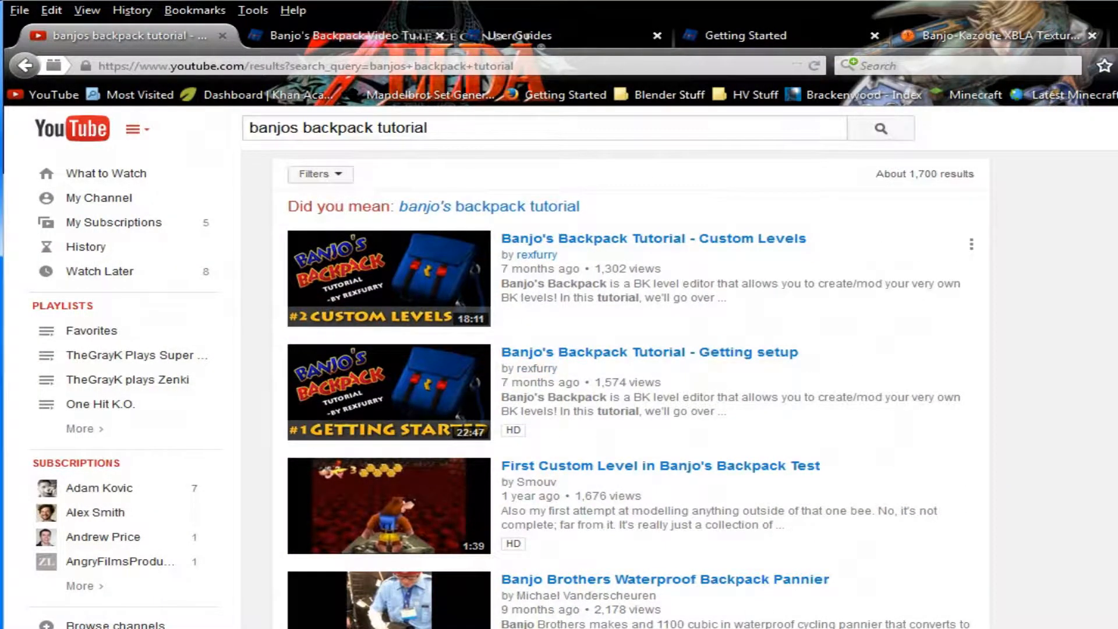
scroll(629, 384, down, 3)
scroll(629, 384, up, 3)
scroll(629, 384, down, 3)
scroll(629, 385, down, 3)
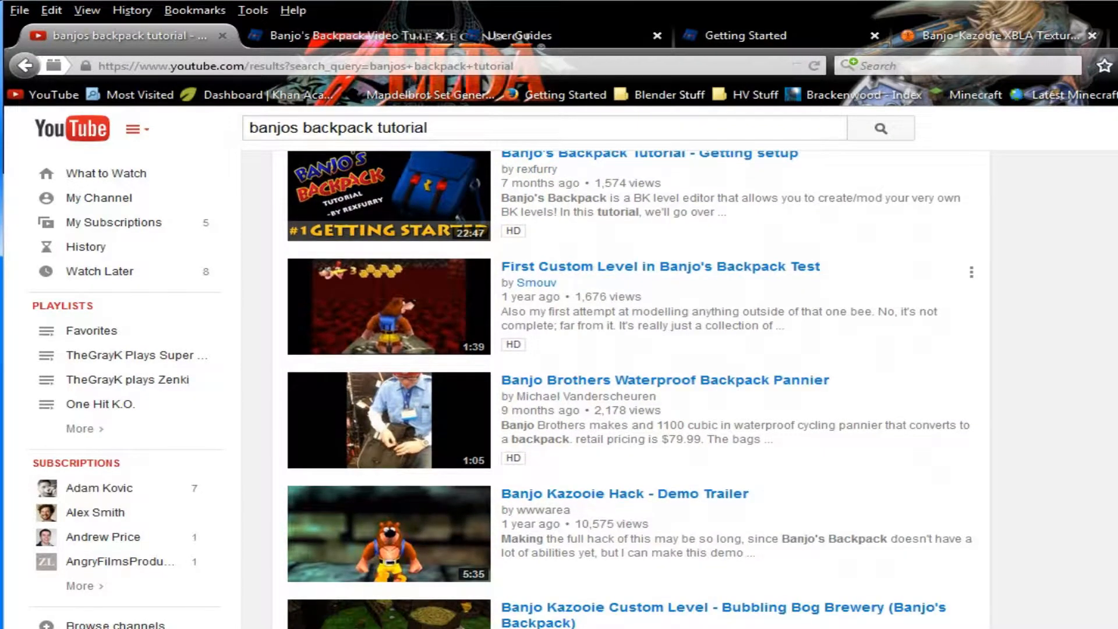
scroll(629, 384, down, 3)
scroll(628, 384, down, 10)
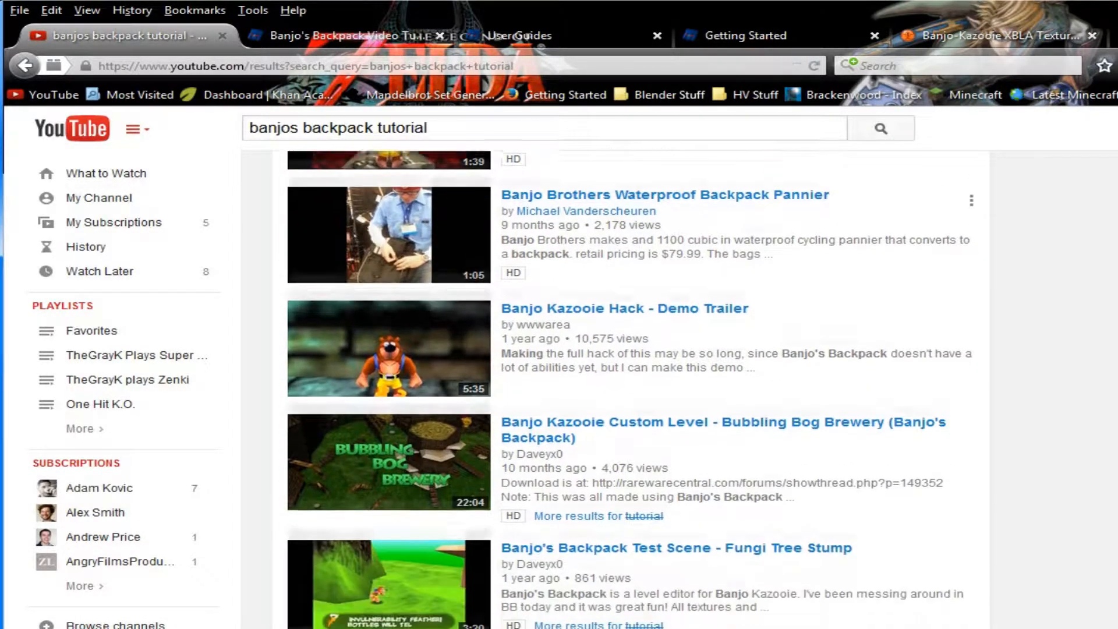
scroll(628, 384, down, 12)
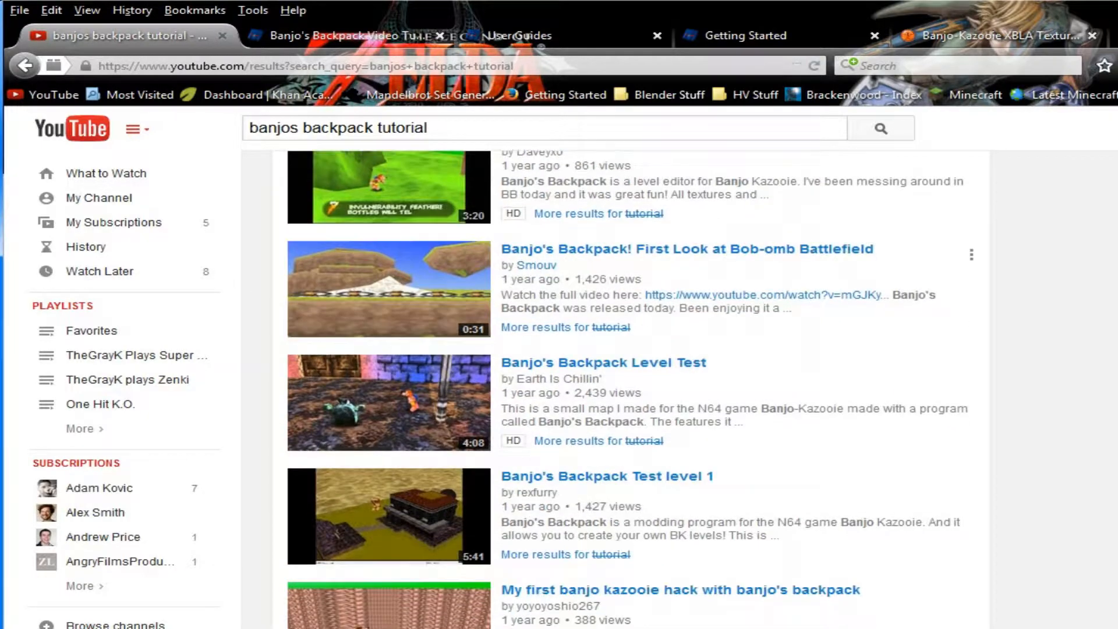
scroll(629, 384, down, 3)
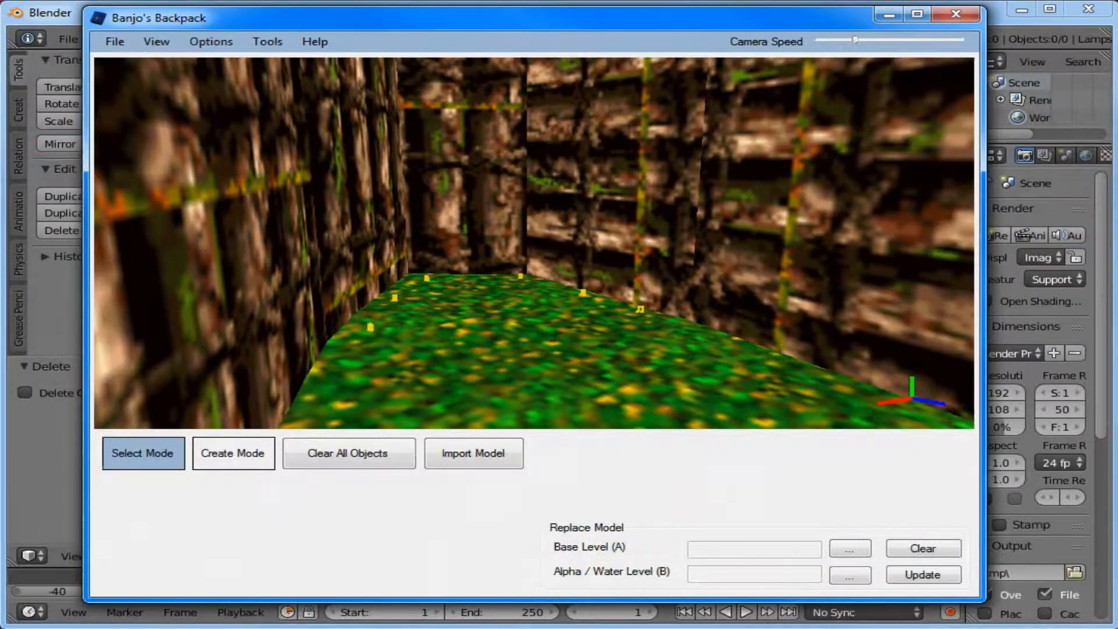
Step: Return to Banjo's Backpack and tour the level again, examining the corridors, open grass field and placed objects
key(w)
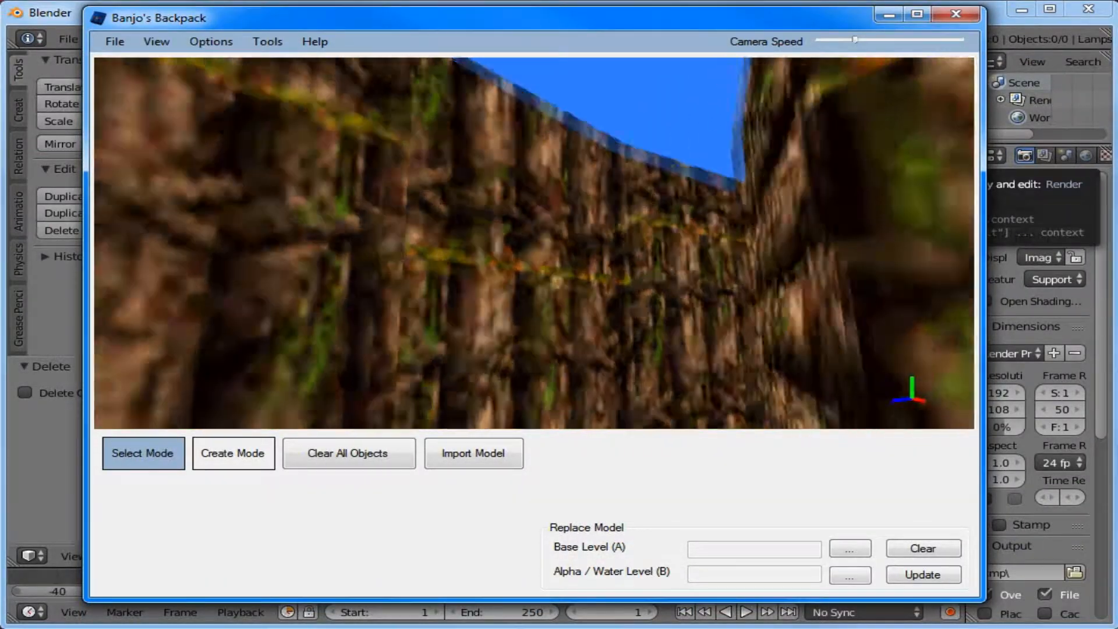
key(w)
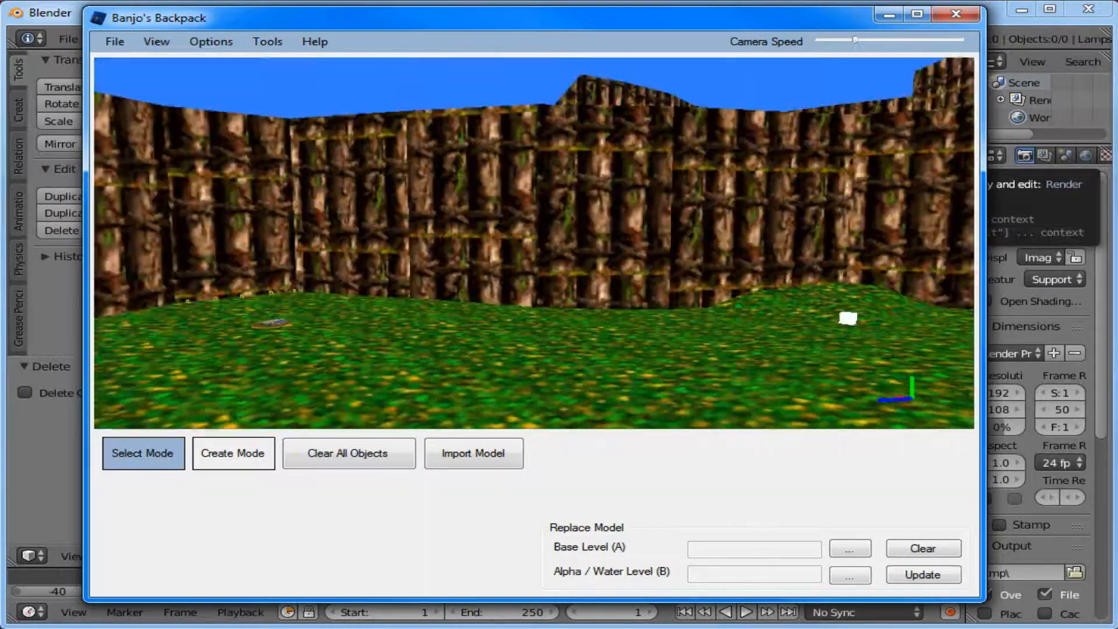
key(w)
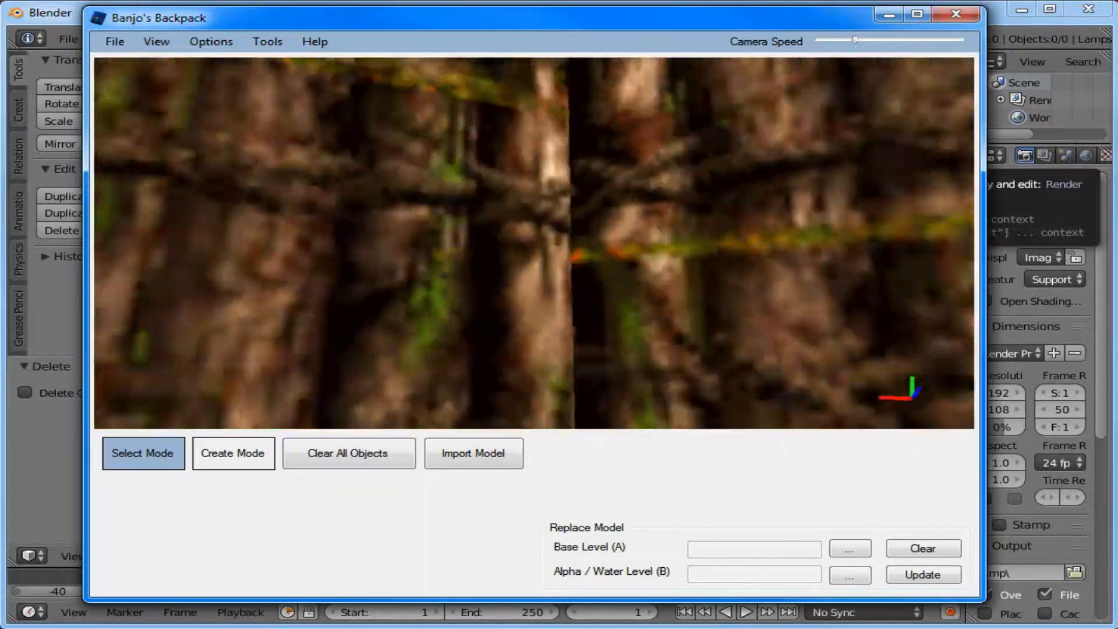
key(w)
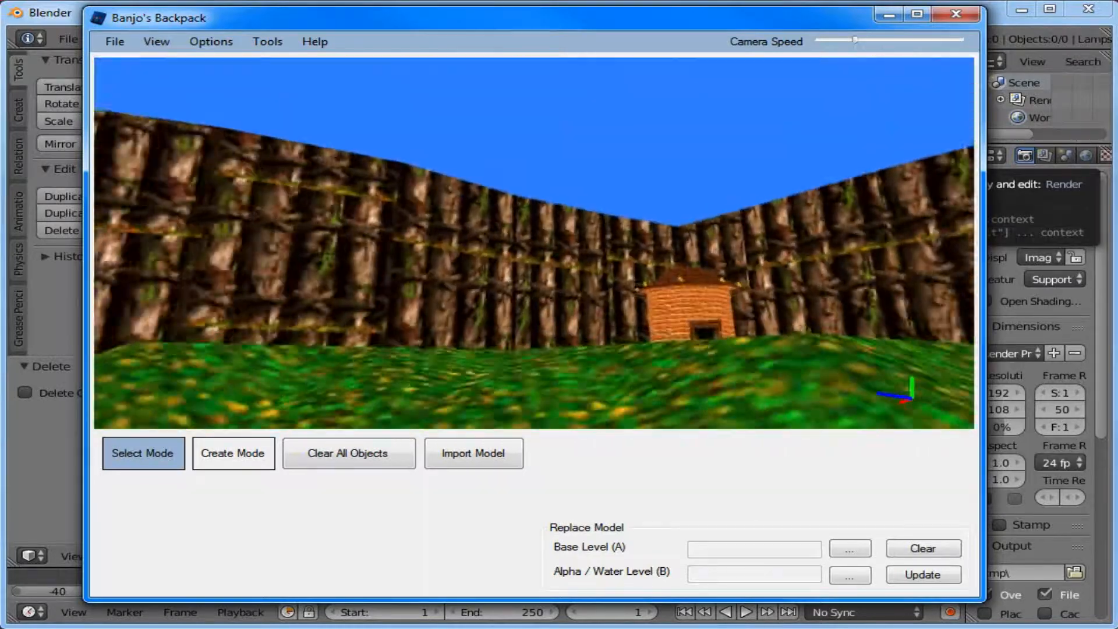
key(w)
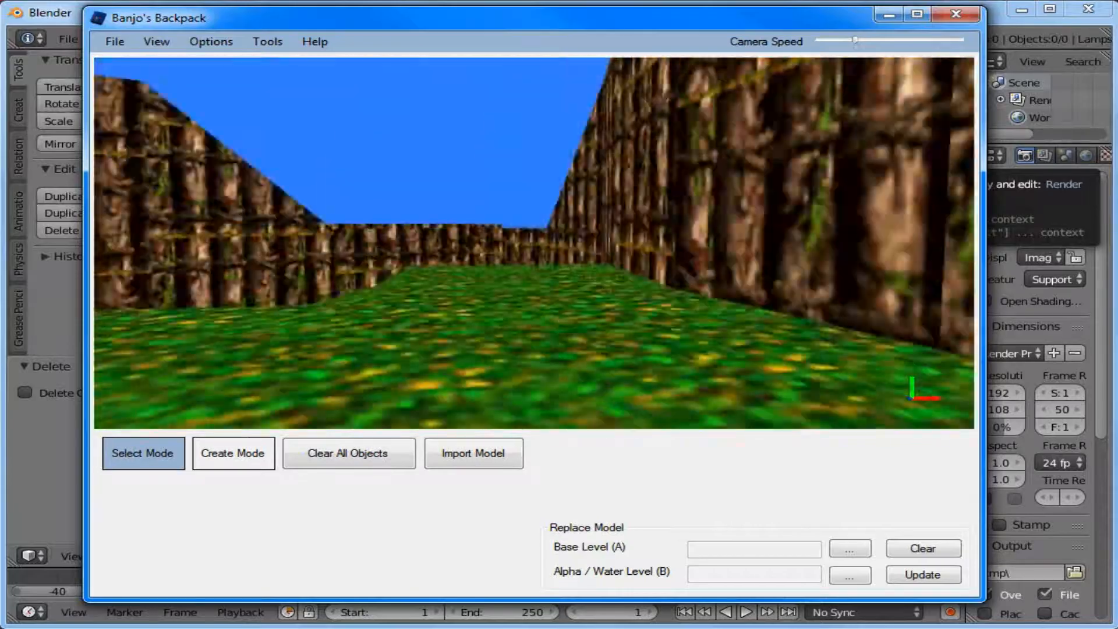
key(w)
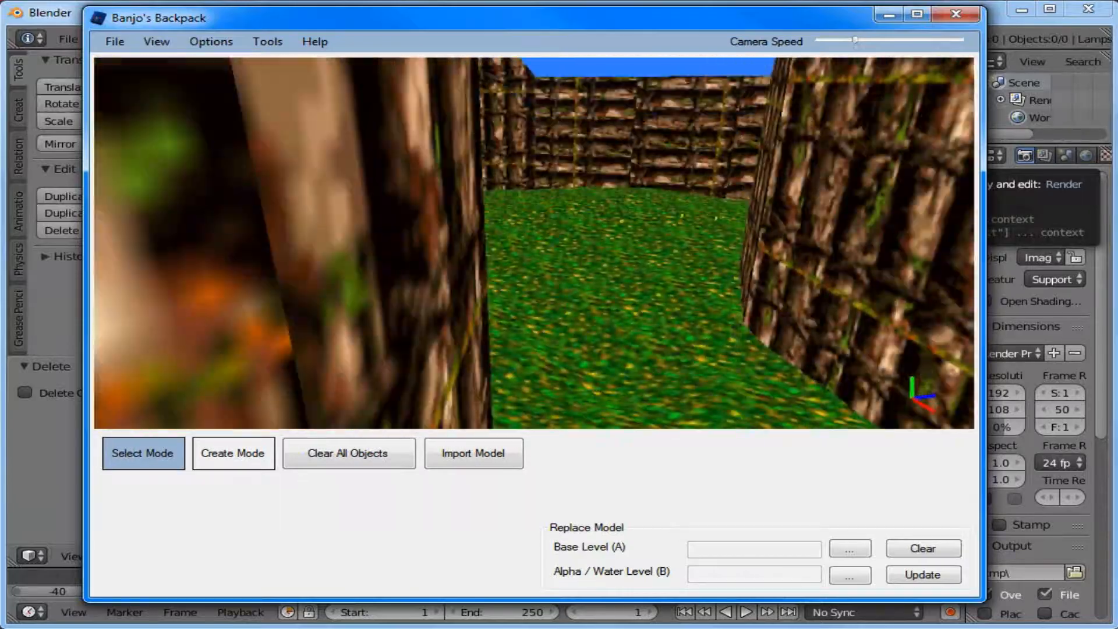
key(w)
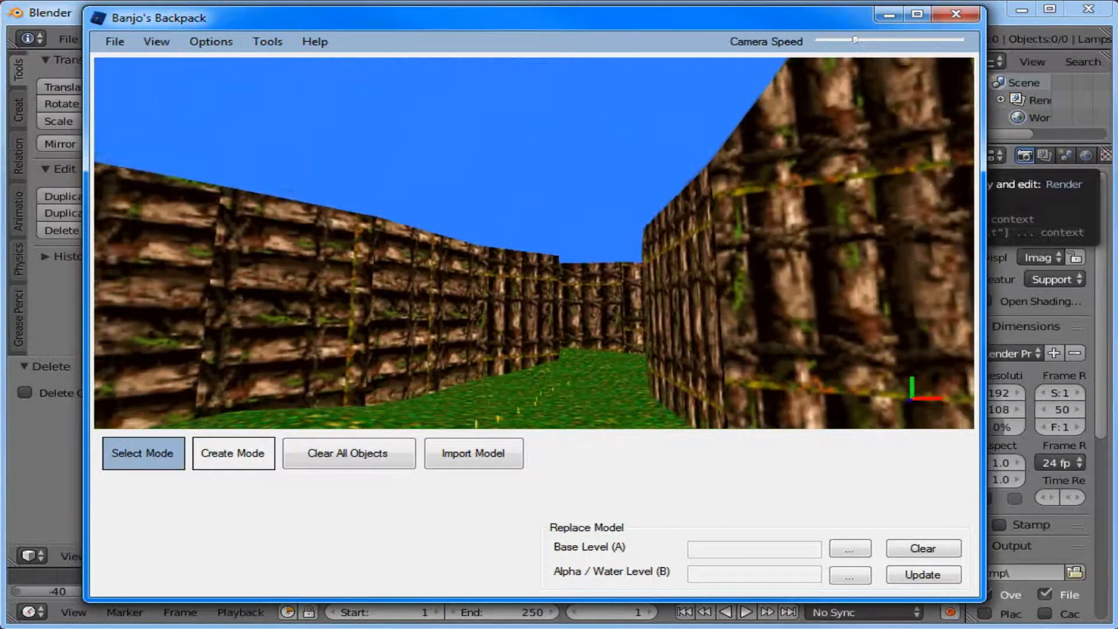
key(w)
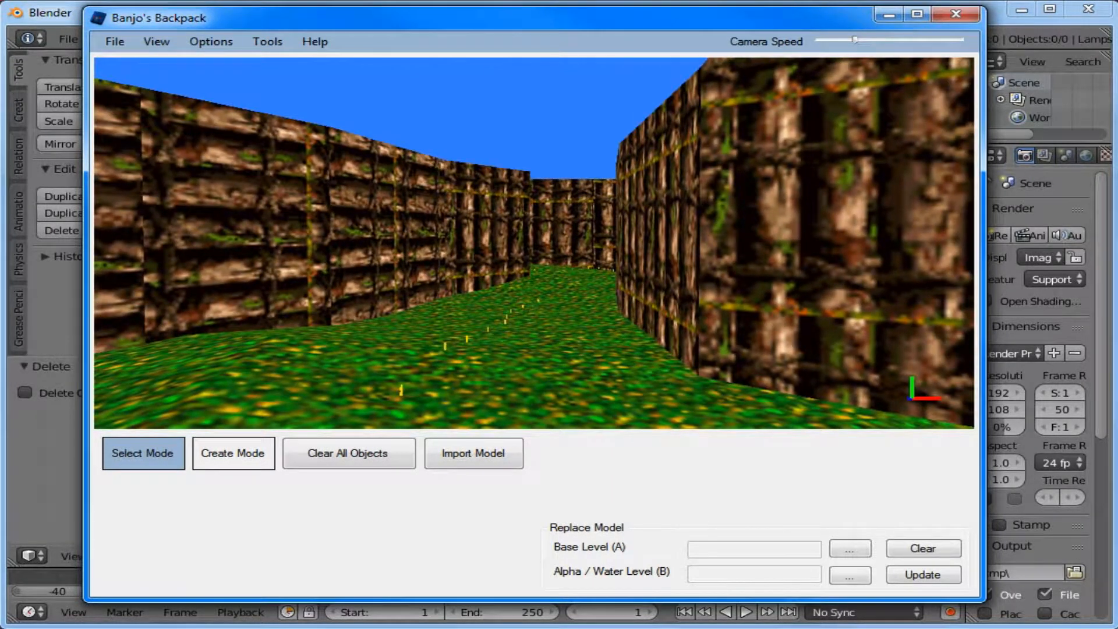
Step: Switch to Blender, add a mesh plane at the origin, and scale it up by about 6.47 and again by about 1.22
click(115, 42)
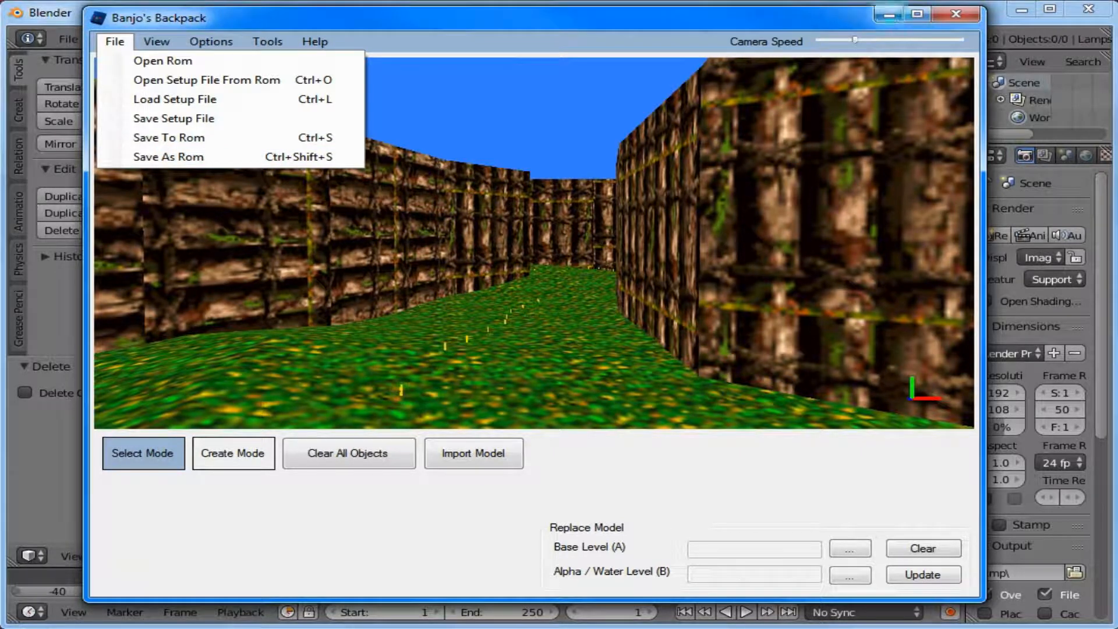
click(889, 15)
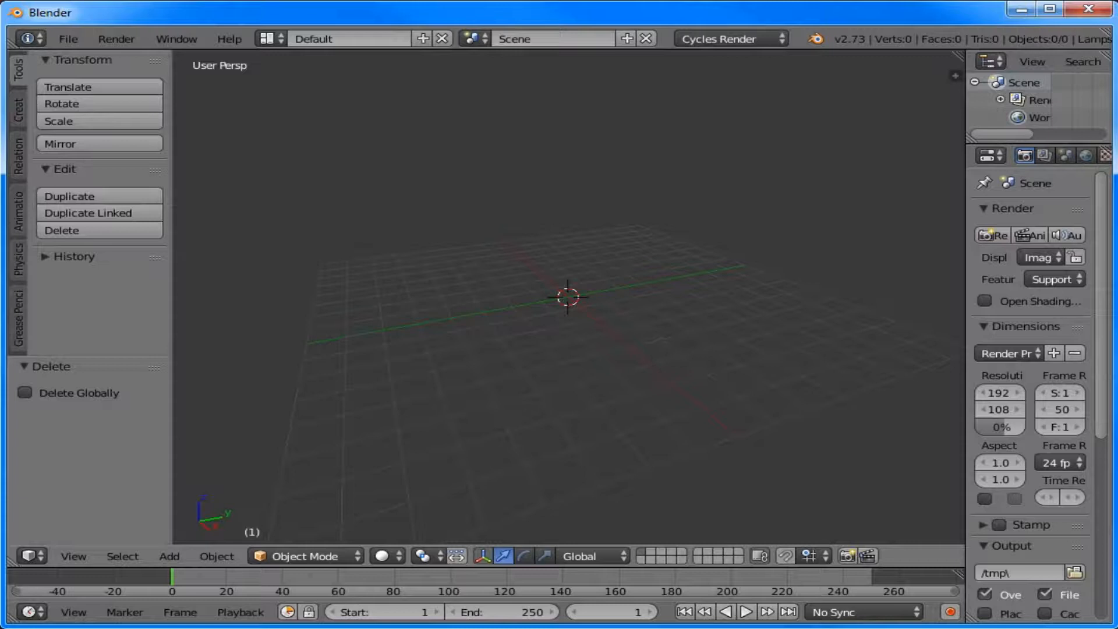
key(shift+a)
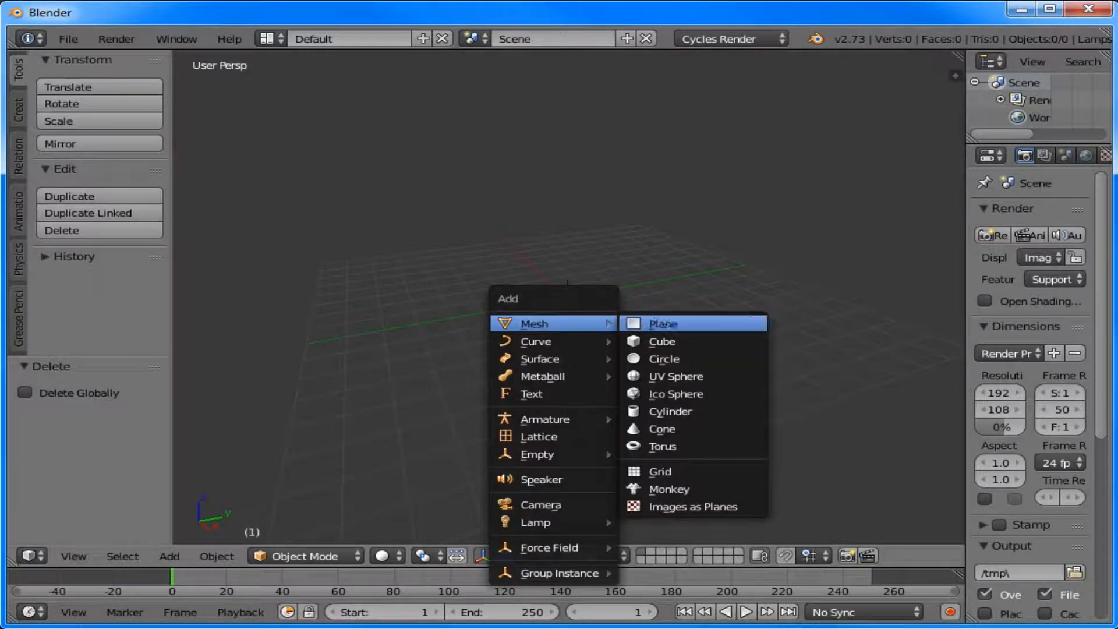
click(654, 319)
key(s)
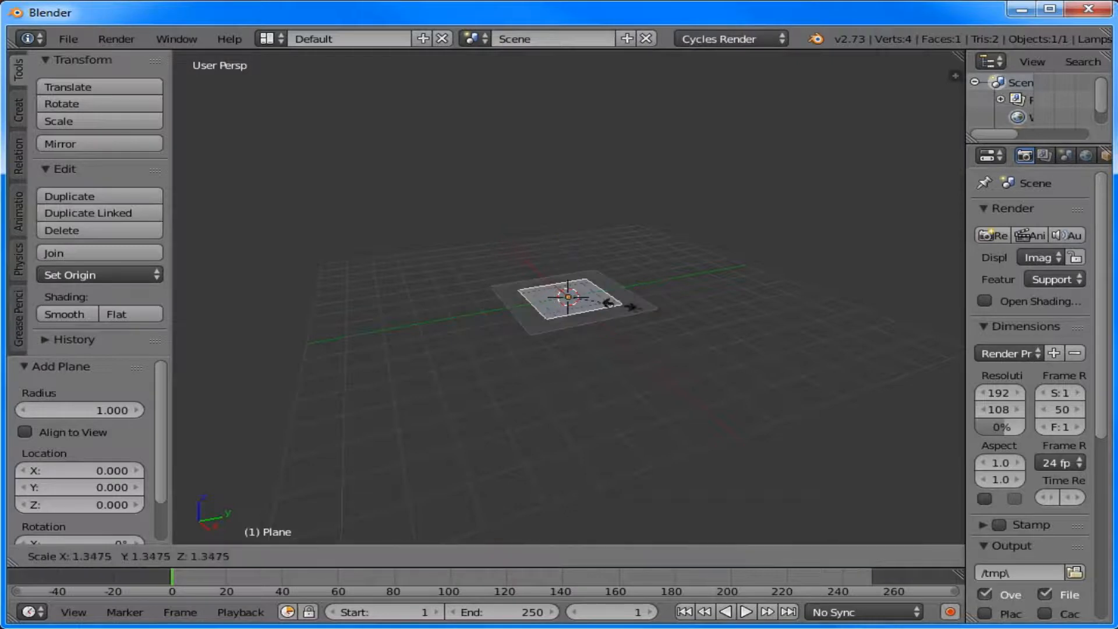
click(781, 362)
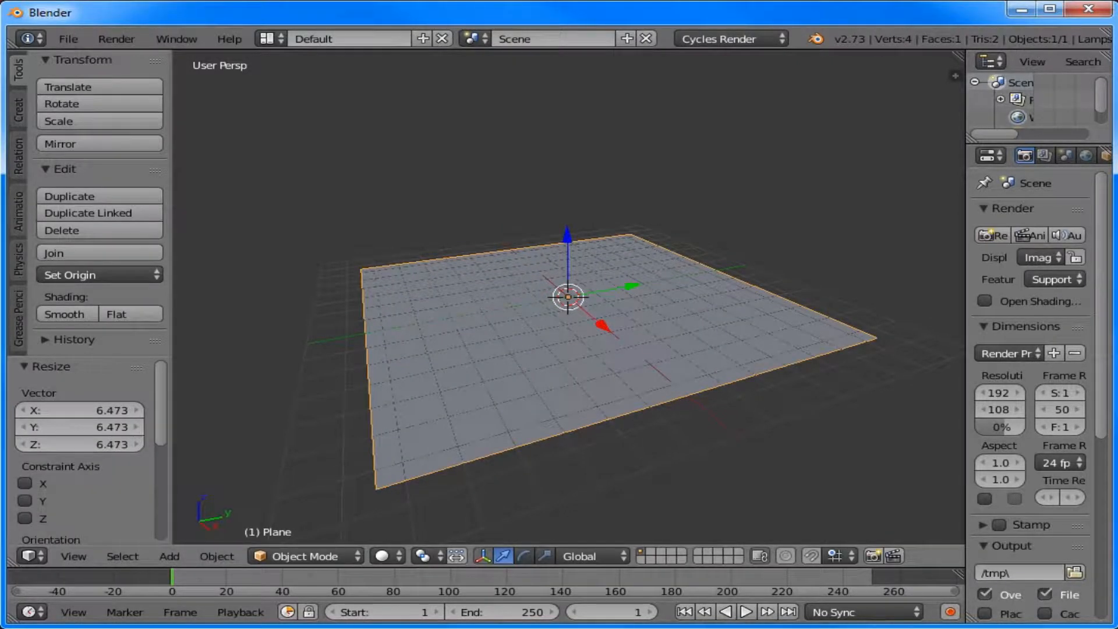
key(s)
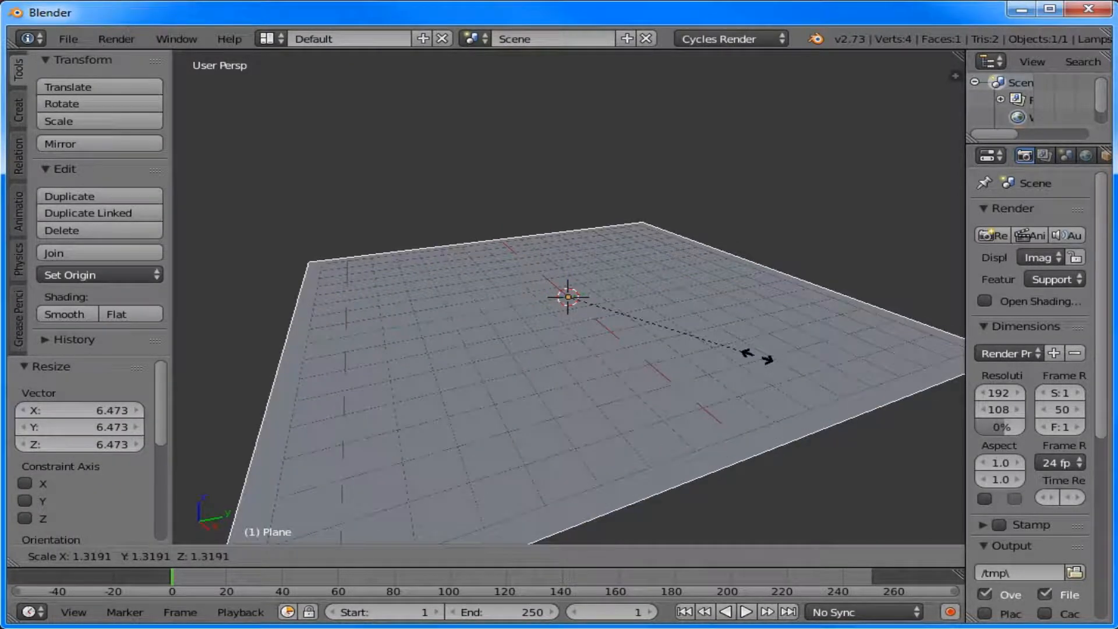
click(739, 350)
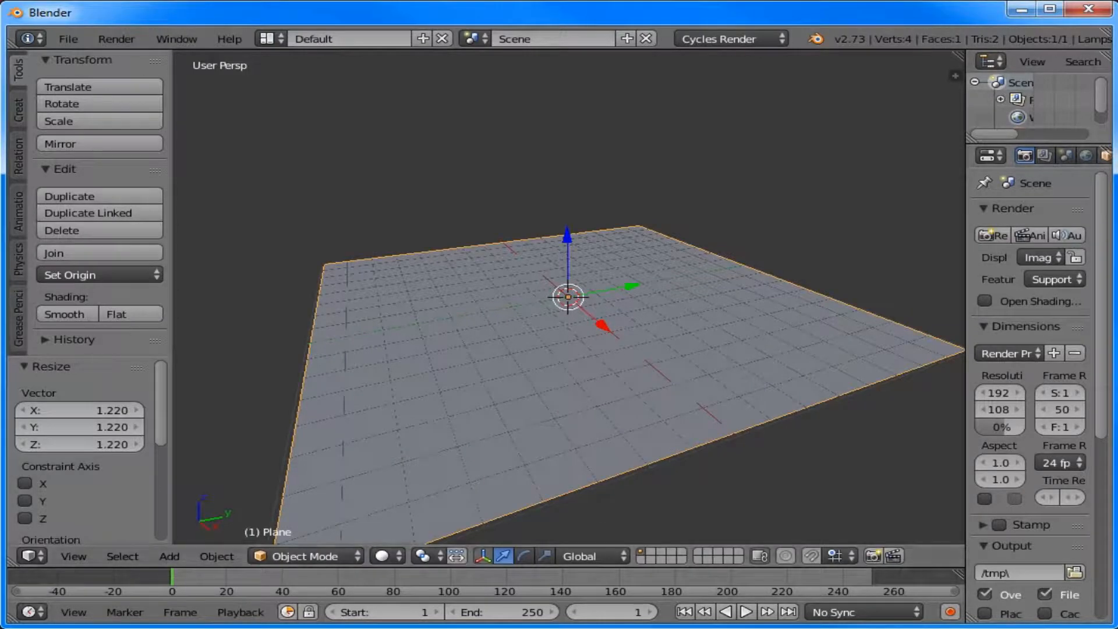
Step: Try Imperial units for the scene, and set the unit system to Metric
click(1065, 155)
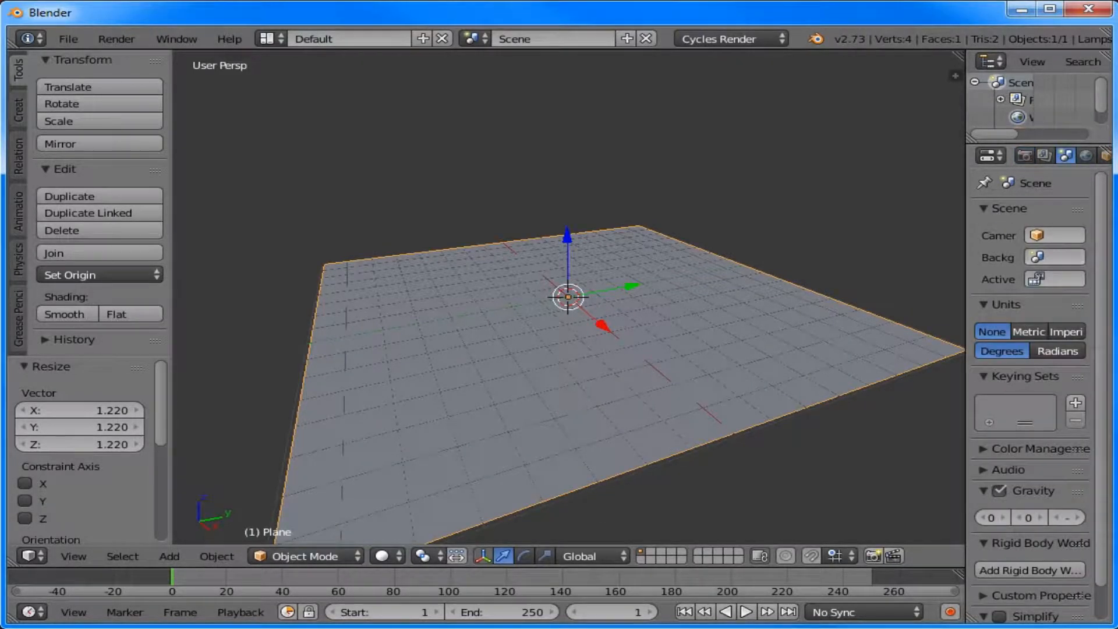
click(1066, 332)
scroll(1066, 331, down, 2)
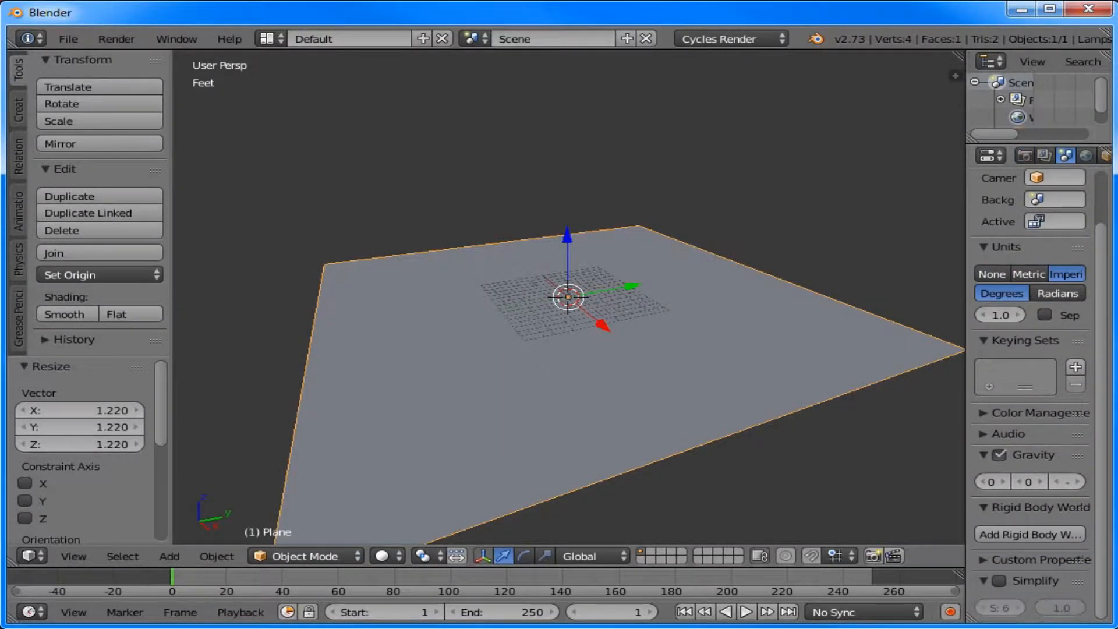
scroll(1066, 332, up, 1)
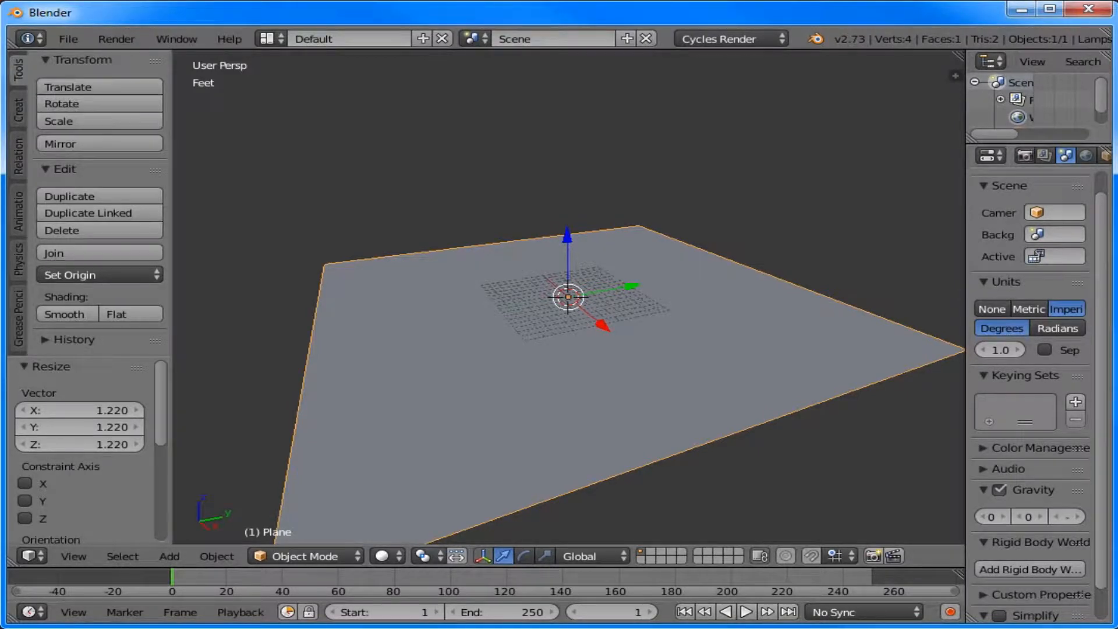
scroll(1064, 156, down, 1)
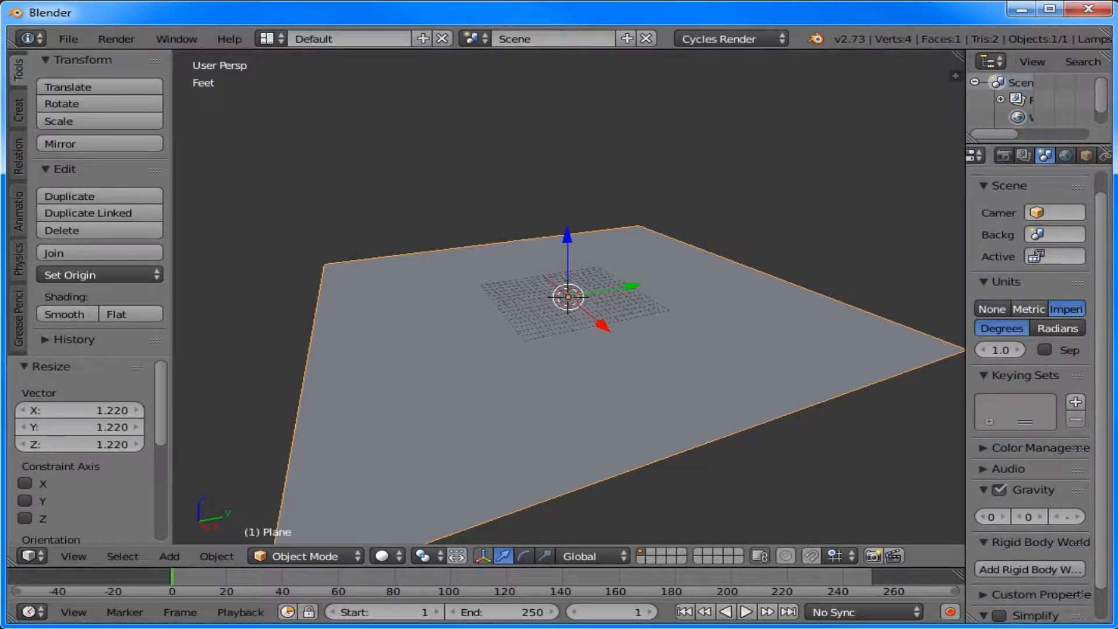
click(1028, 310)
click(1066, 309)
click(1029, 309)
key(Tab)
key(Tab)
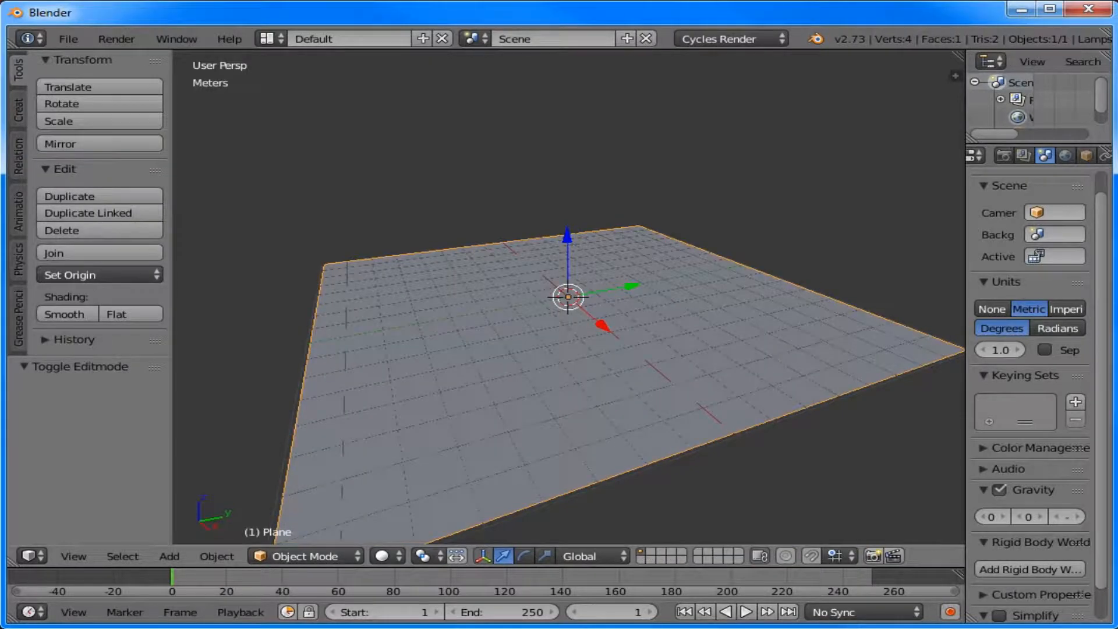
Step: Add a new material to the ground plane
middle_drag(559, 302, 684, 343)
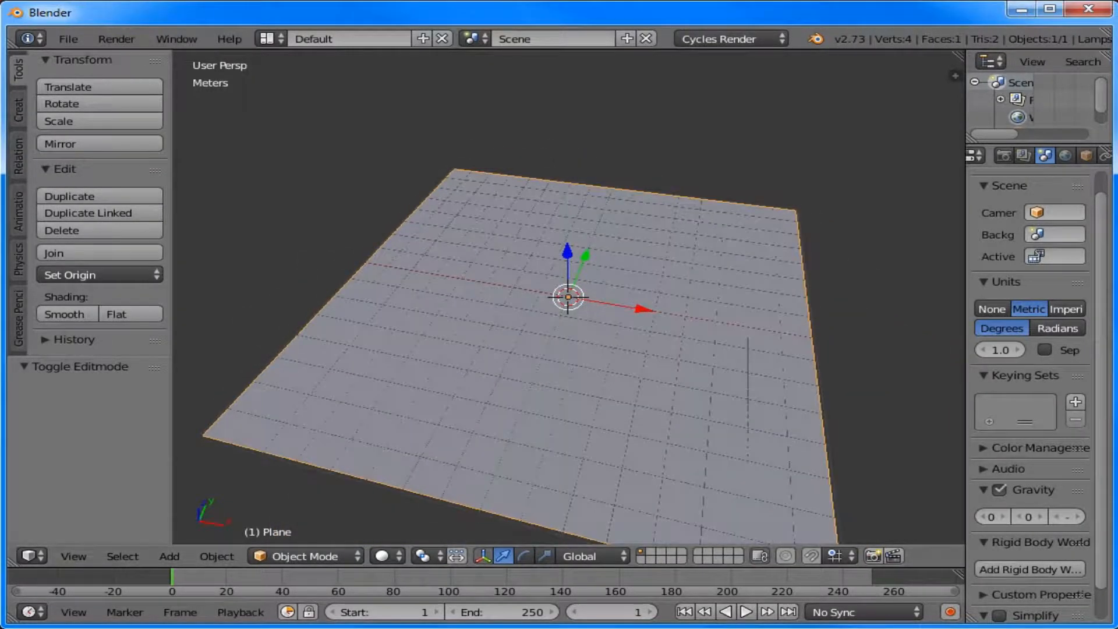
scroll(1036, 155, down, 3)
scroll(1036, 156, down, 2)
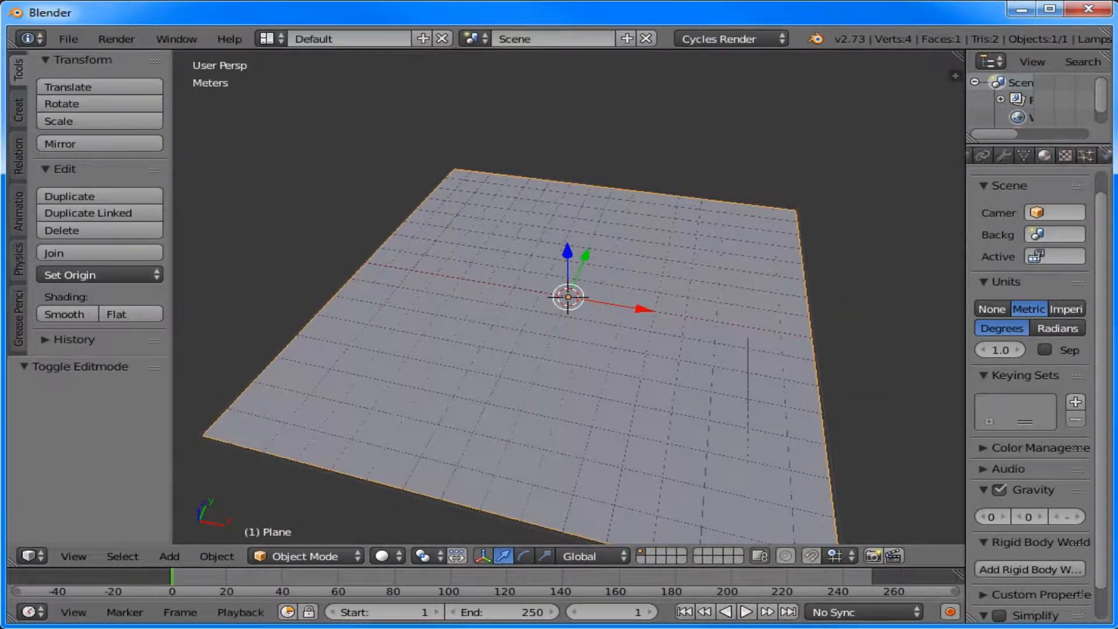
click(1044, 156)
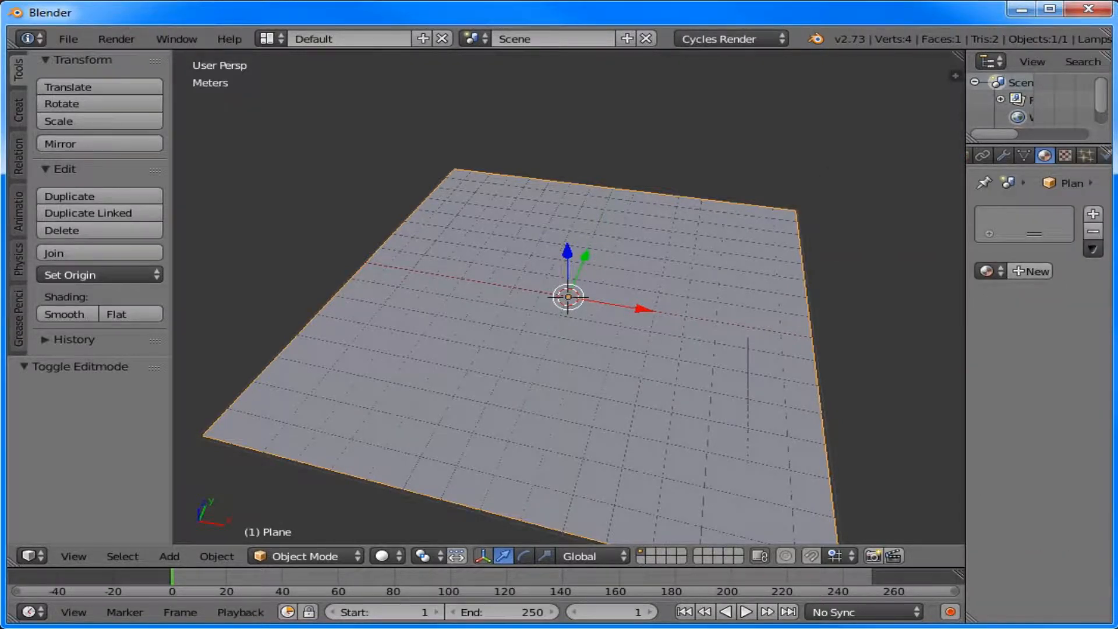
click(1031, 271)
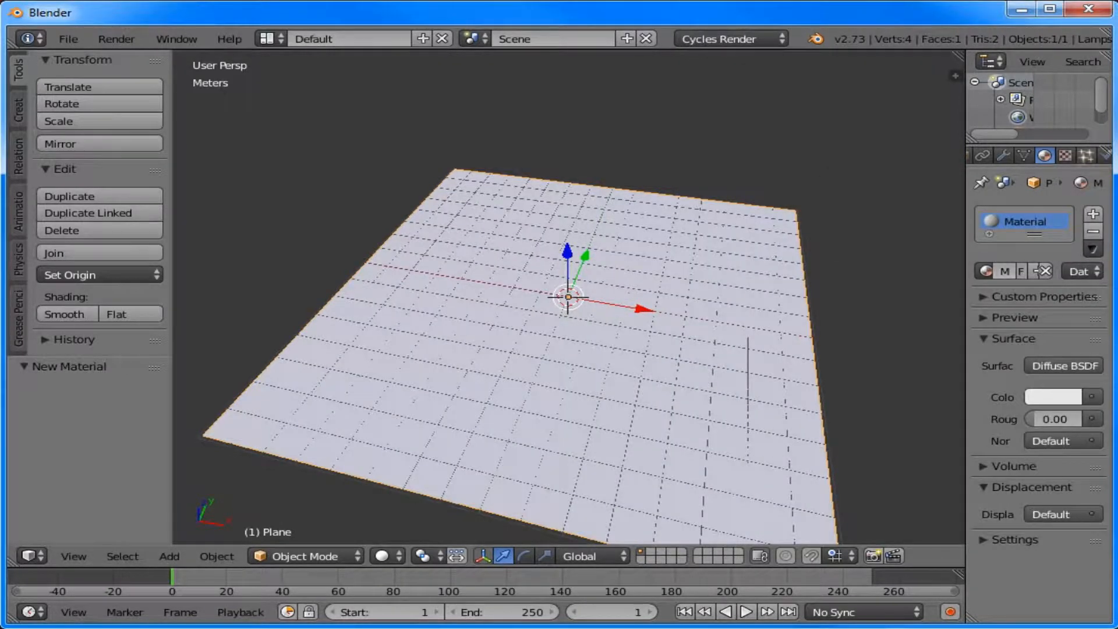
Step: Change the render engine from Cycles Render to Blender Render
click(1065, 156)
click(1044, 155)
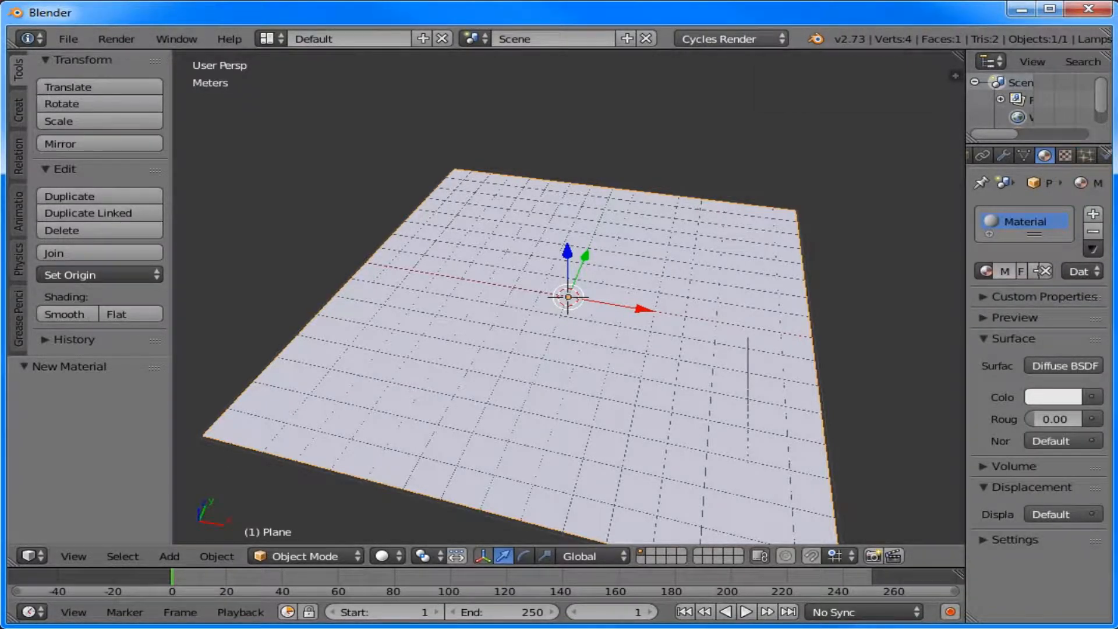
click(731, 39)
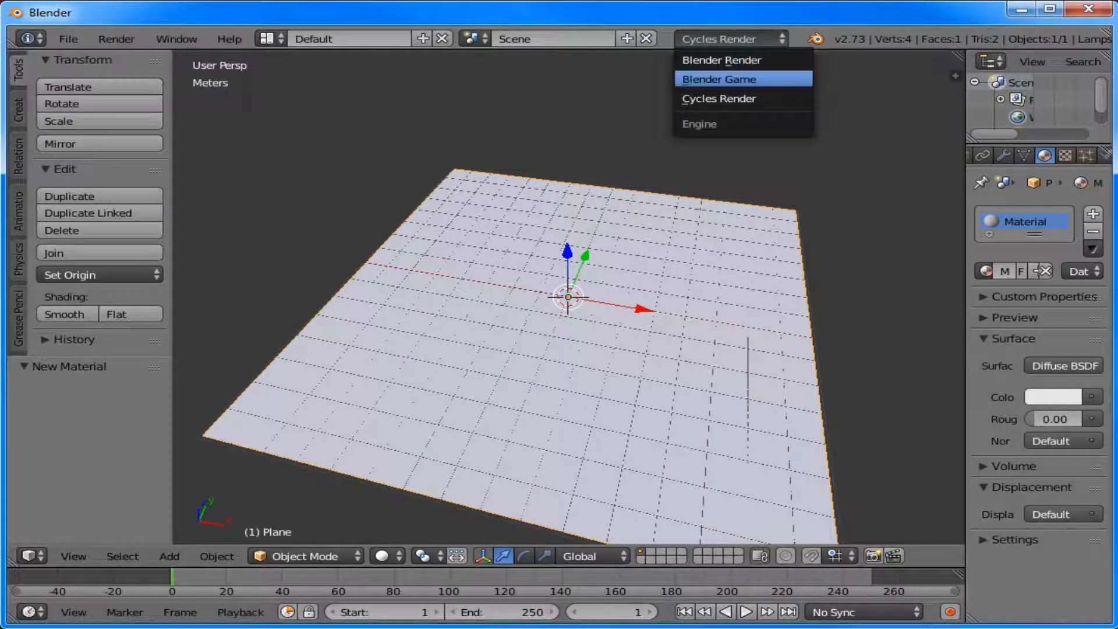
click(722, 58)
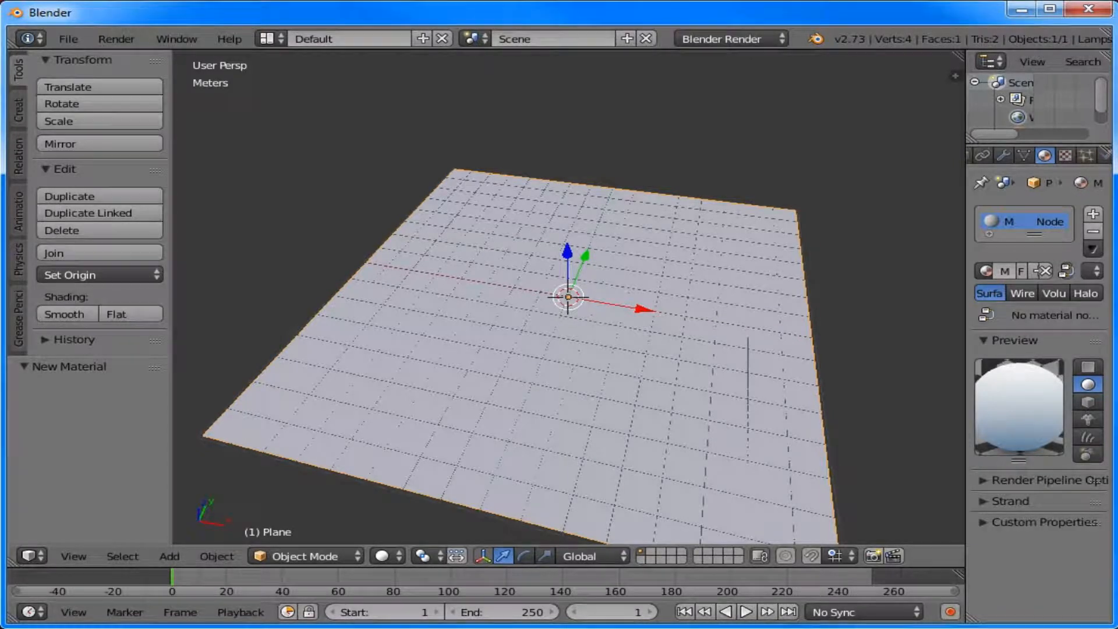
Step: Widen the properties area and turn off node use for the plane's material
scroll(1039, 337, down, 1)
scroll(1040, 337, up, 1)
drag(967, 349, 833, 349)
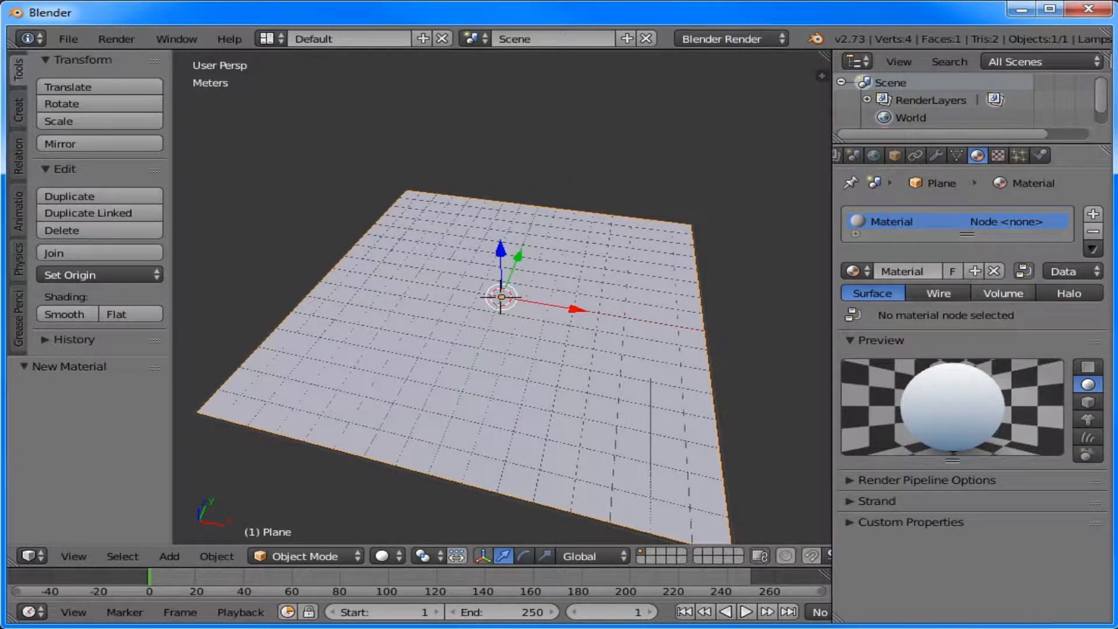
click(1023, 271)
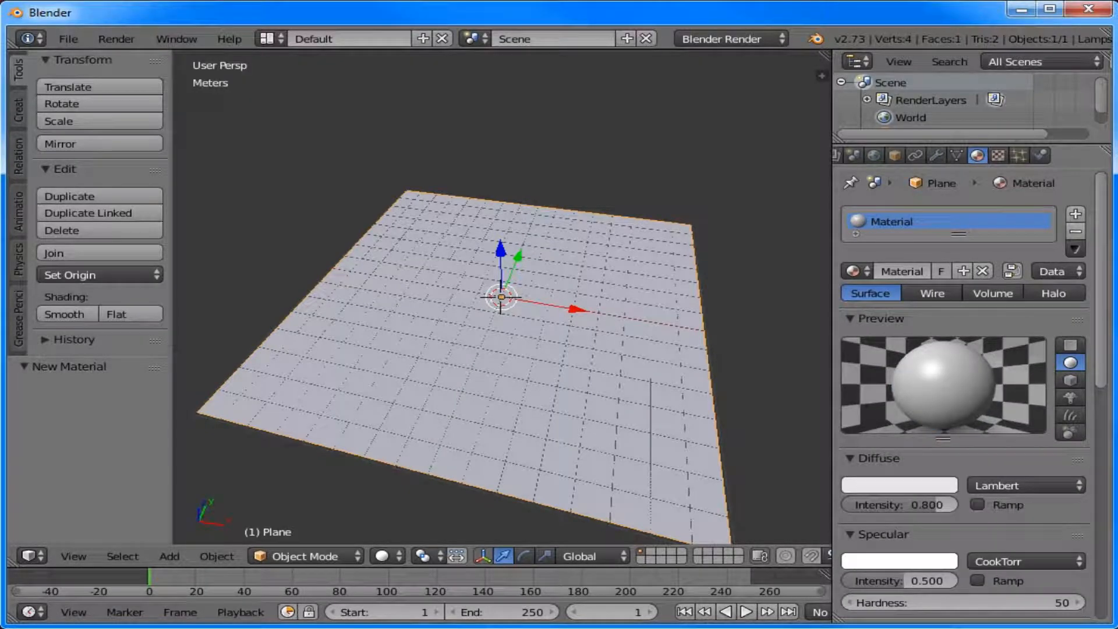
Step: Add a new Image or Movie texture to the plane's material
scroll(960, 396, down, 5)
scroll(961, 396, up, 5)
click(998, 155)
click(995, 348)
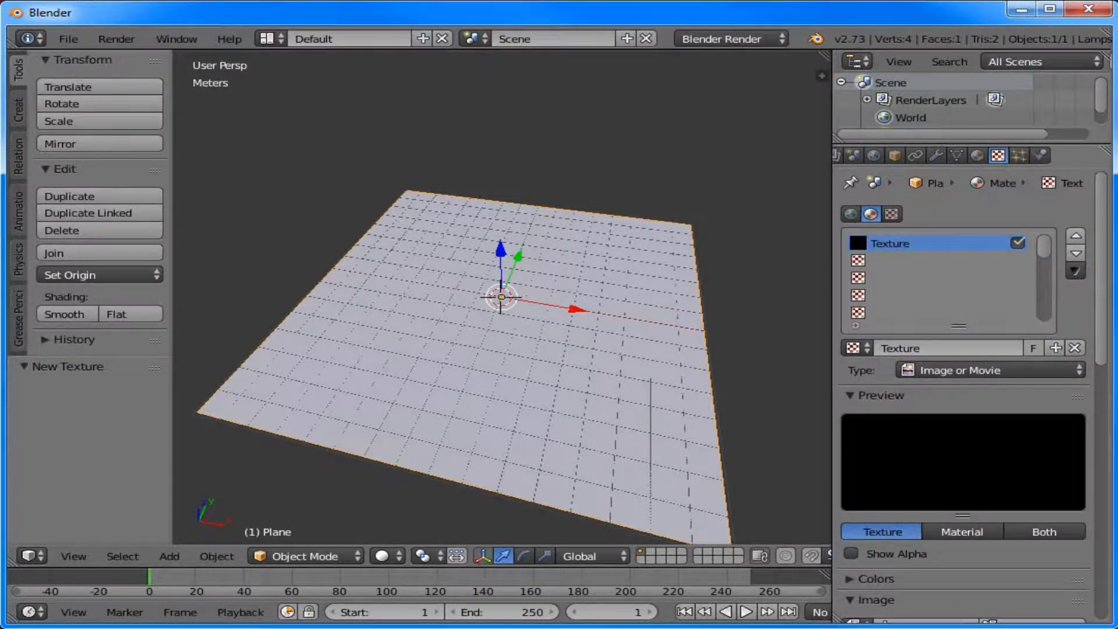
Step: Browse for the texture's image in the bkxbla_texturepack folder and show the files as thumbnails
scroll(961, 396, down, 5)
click(1033, 487)
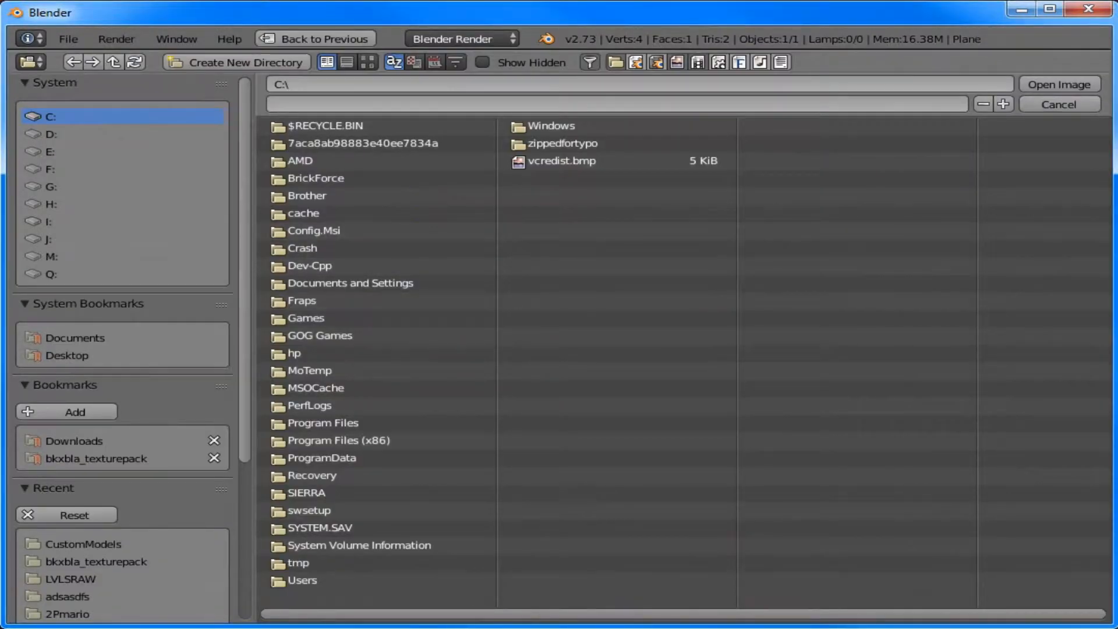
click(87, 458)
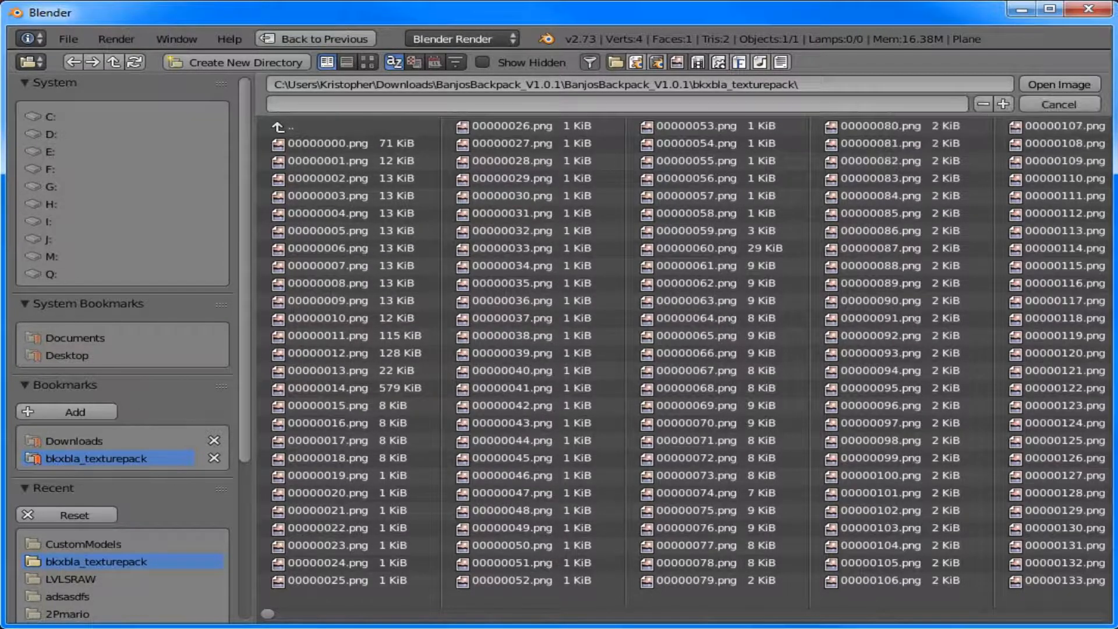
click(367, 62)
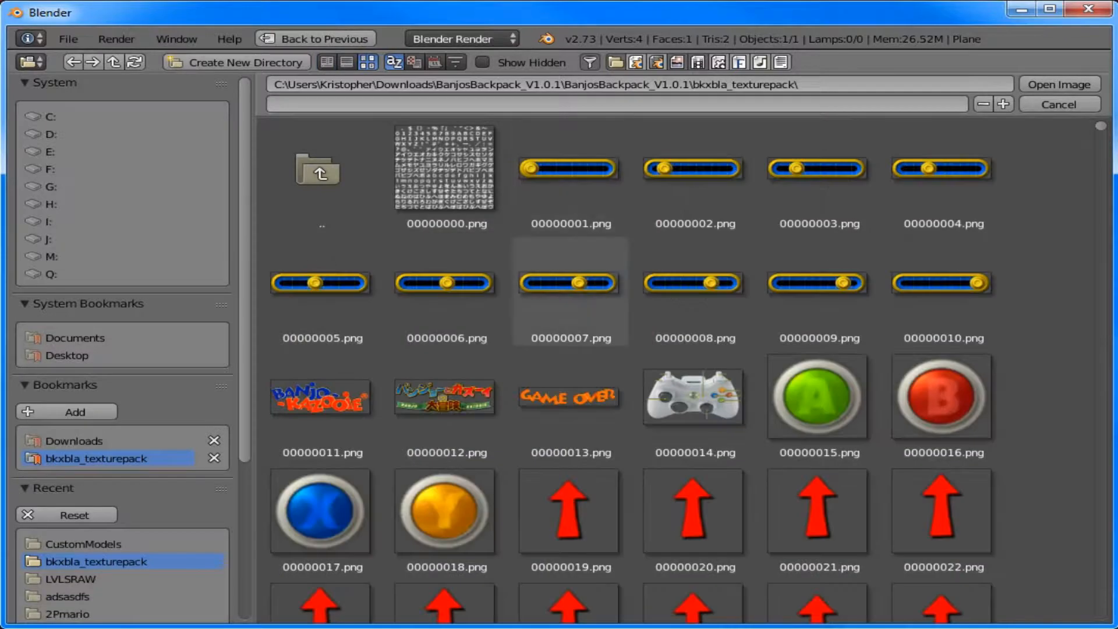
Step: Load the blue BK image 00000168.png from the texture pack as the texture's image
scroll(941, 402, down, 6)
scroll(941, 402, down, 20)
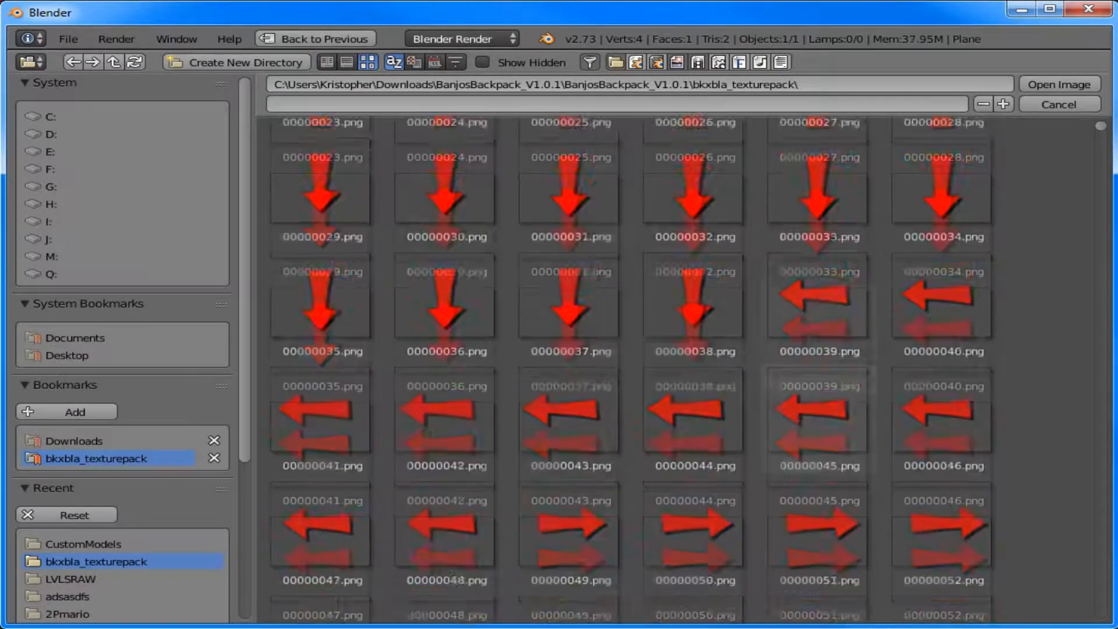
scroll(816, 332, down, 20)
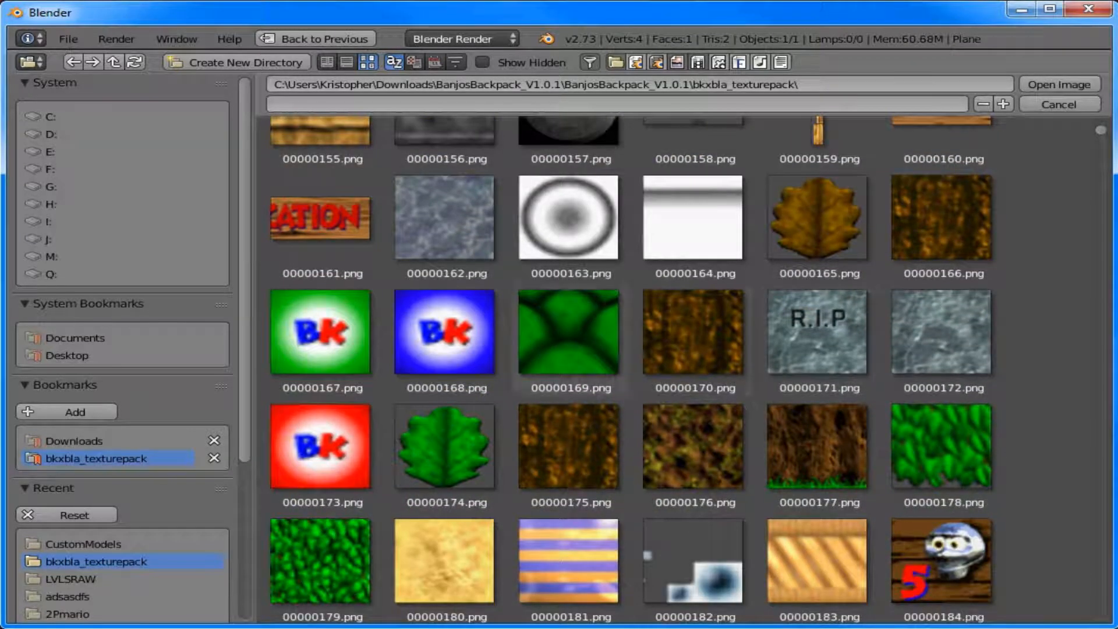
click(329, 342)
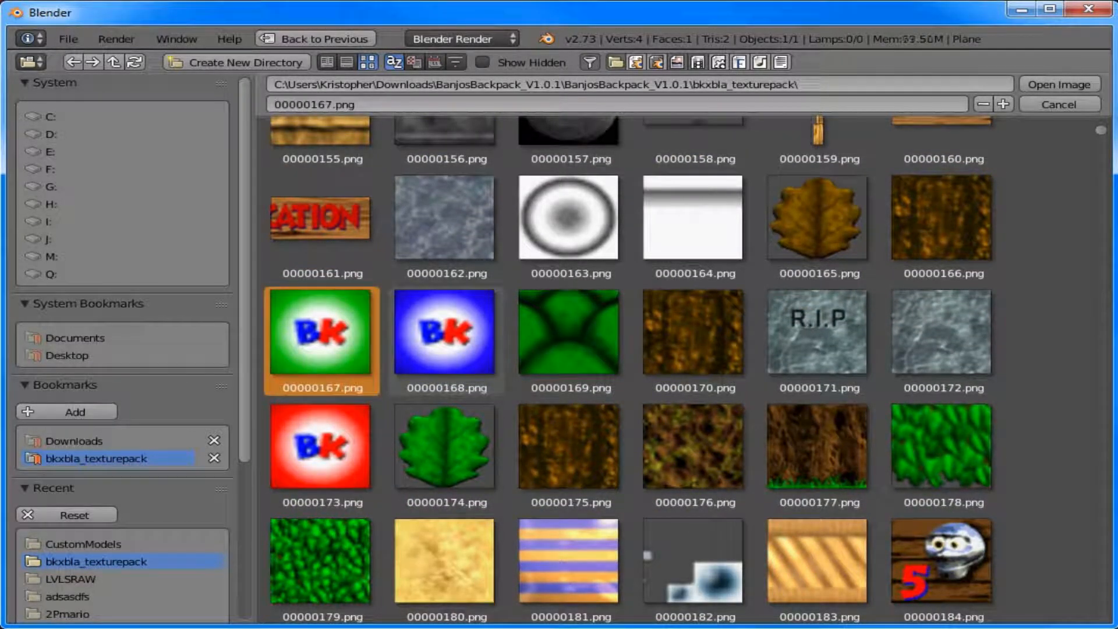
click(445, 340)
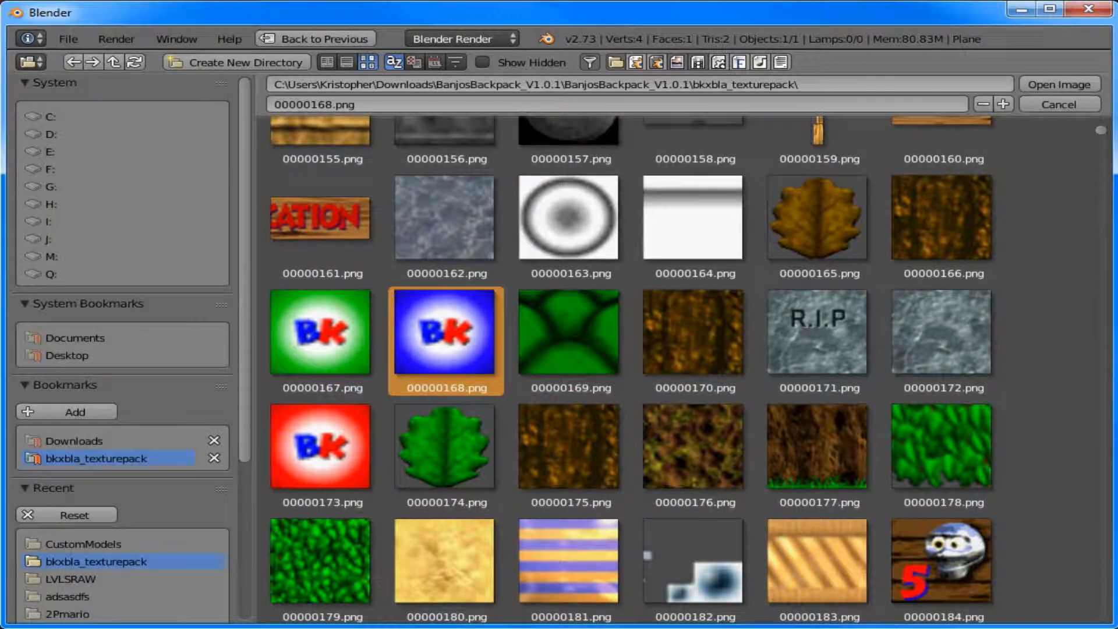
click(1059, 85)
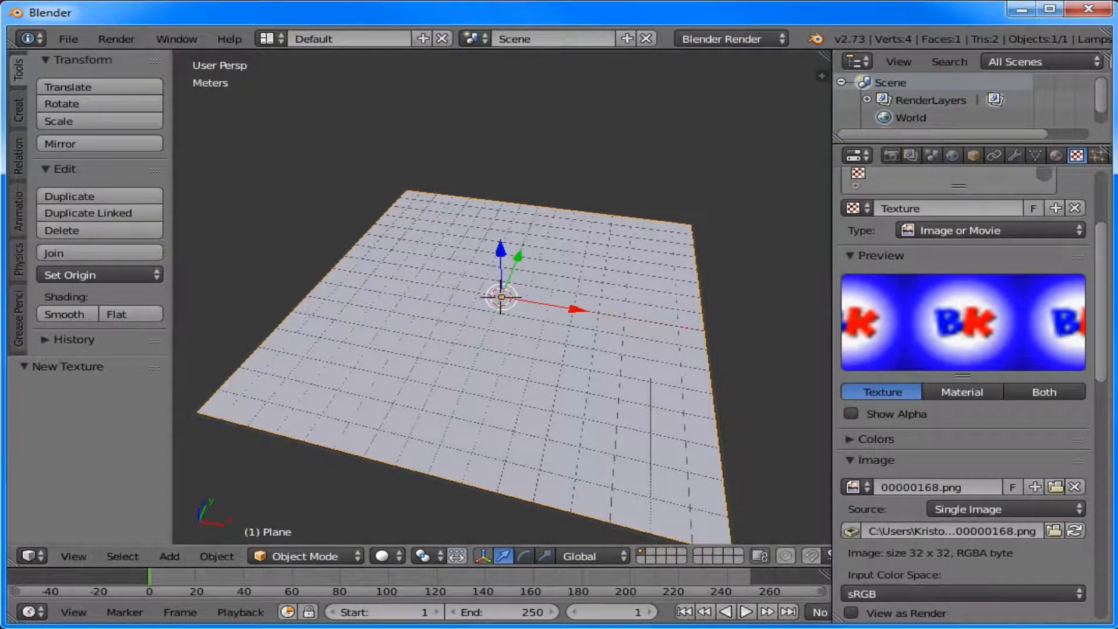
Step: Split the 3D view in two and make the second area a UV/Image Editor showing 00000168.png
key(t)
drag(825, 56, 438, 64)
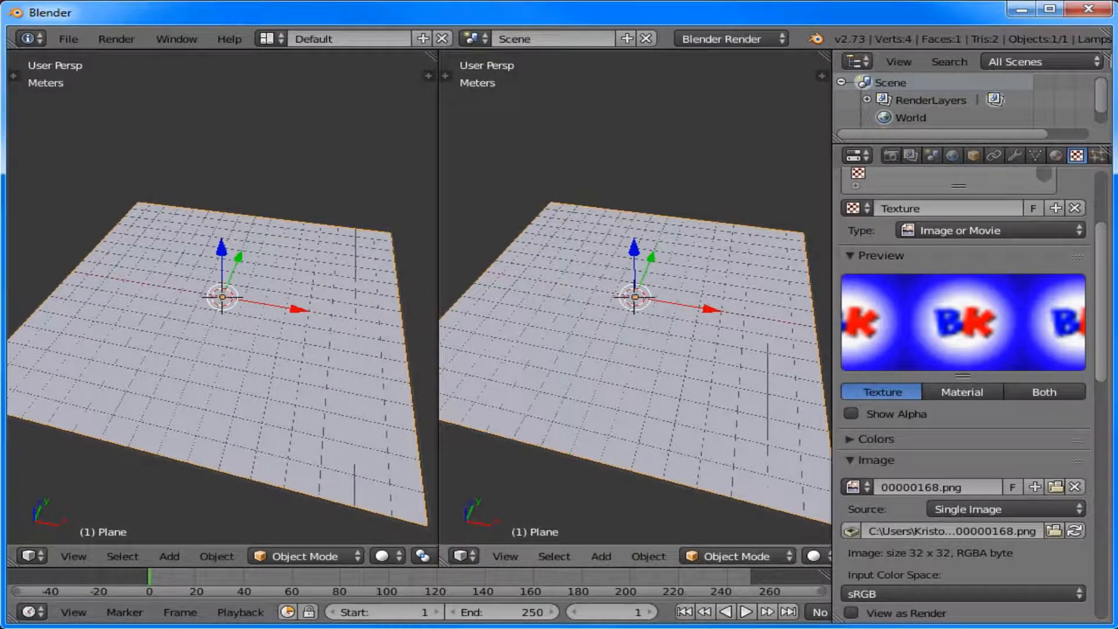
click(465, 556)
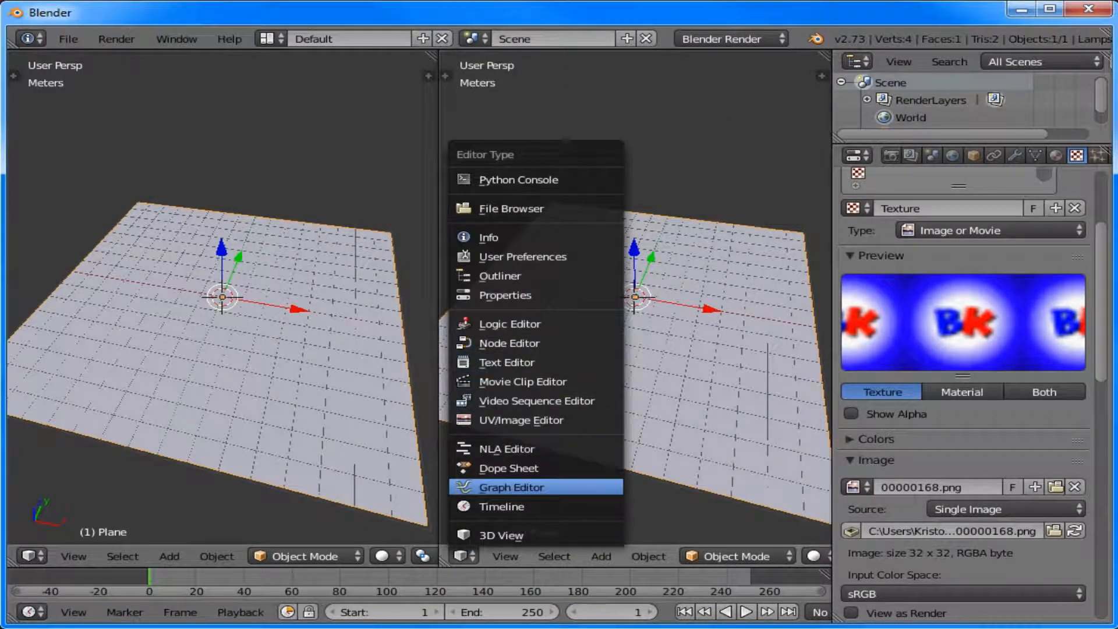
click(521, 419)
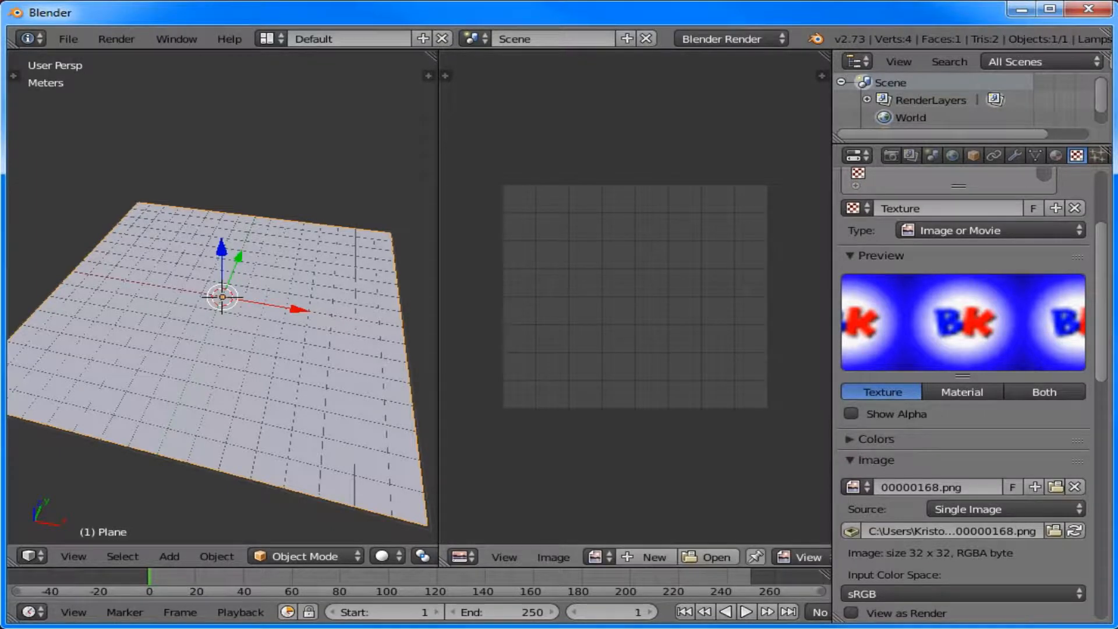
click(599, 556)
key(Return)
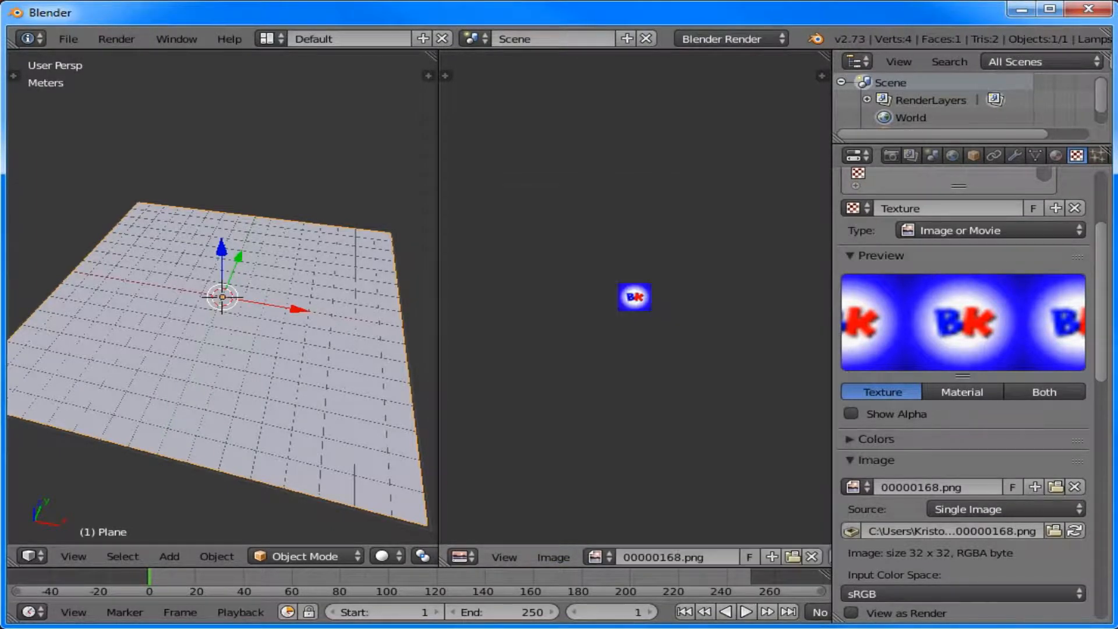
Step: Unwrap the plane's face onto the BK image in Edit Mode and return to Object Mode
scroll(634, 297, up, 5)
key(Tab)
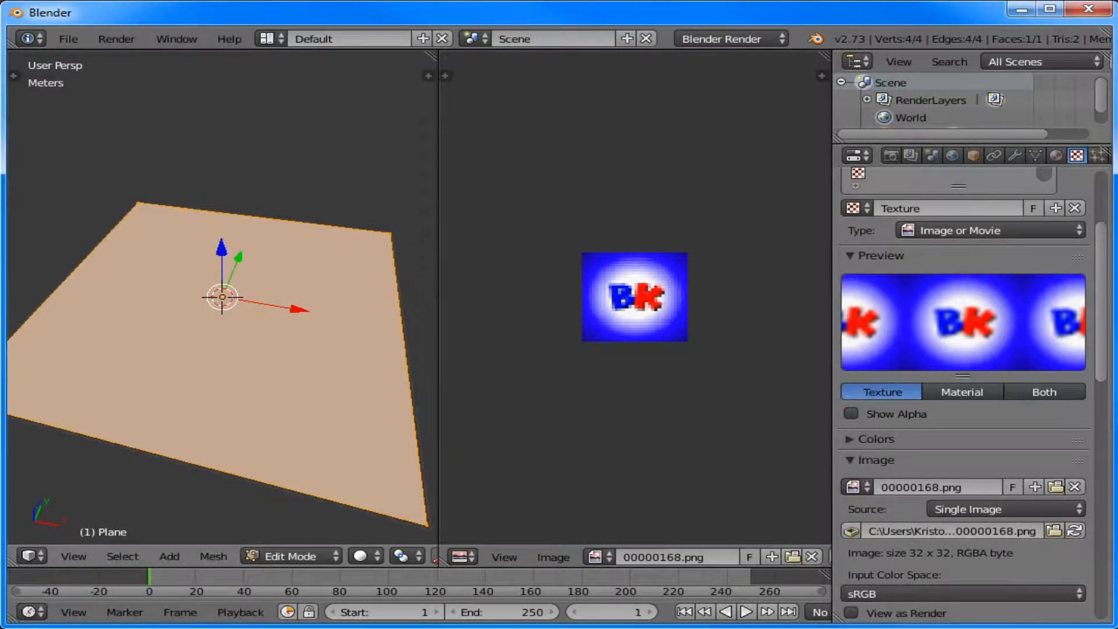
key(u)
key(Return)
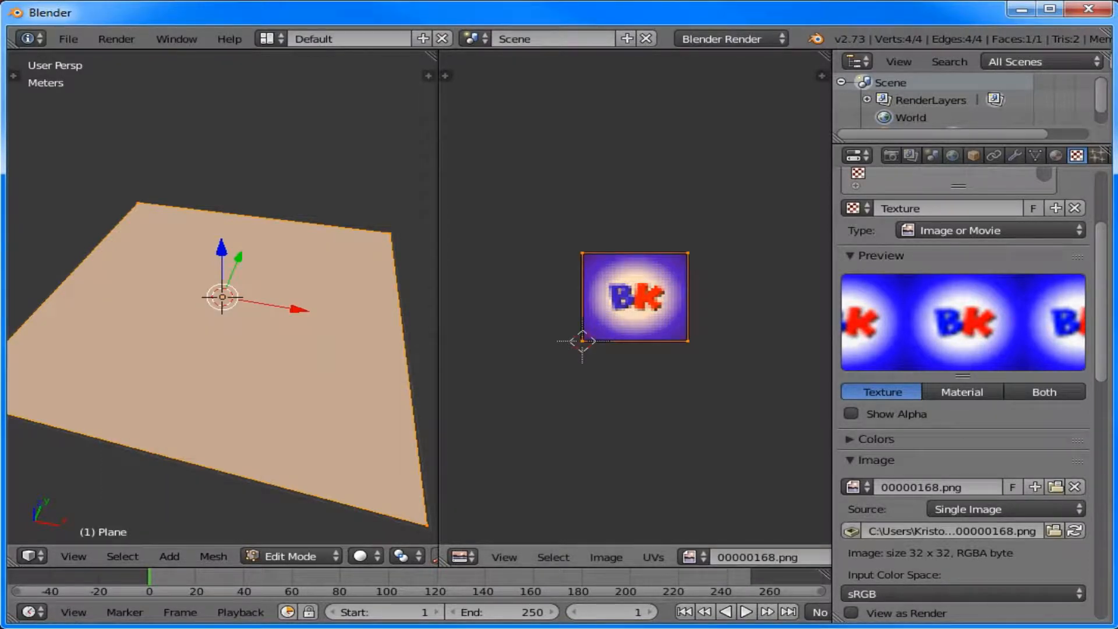
key(Tab)
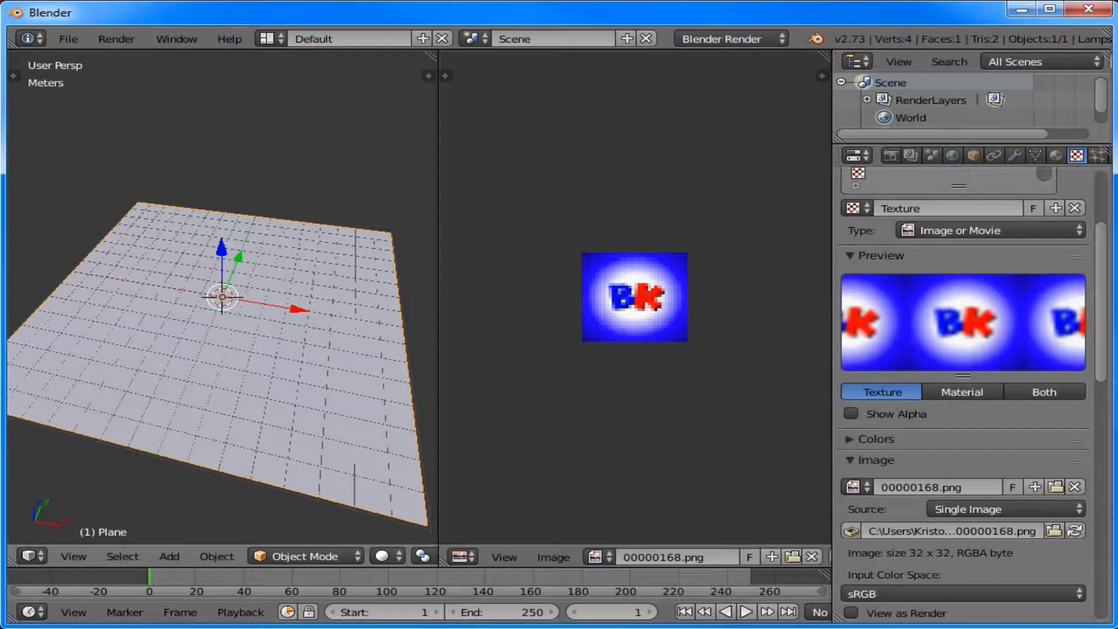
Step: Set the viewport shading to Texture and view the textured plane from above
click(382, 556)
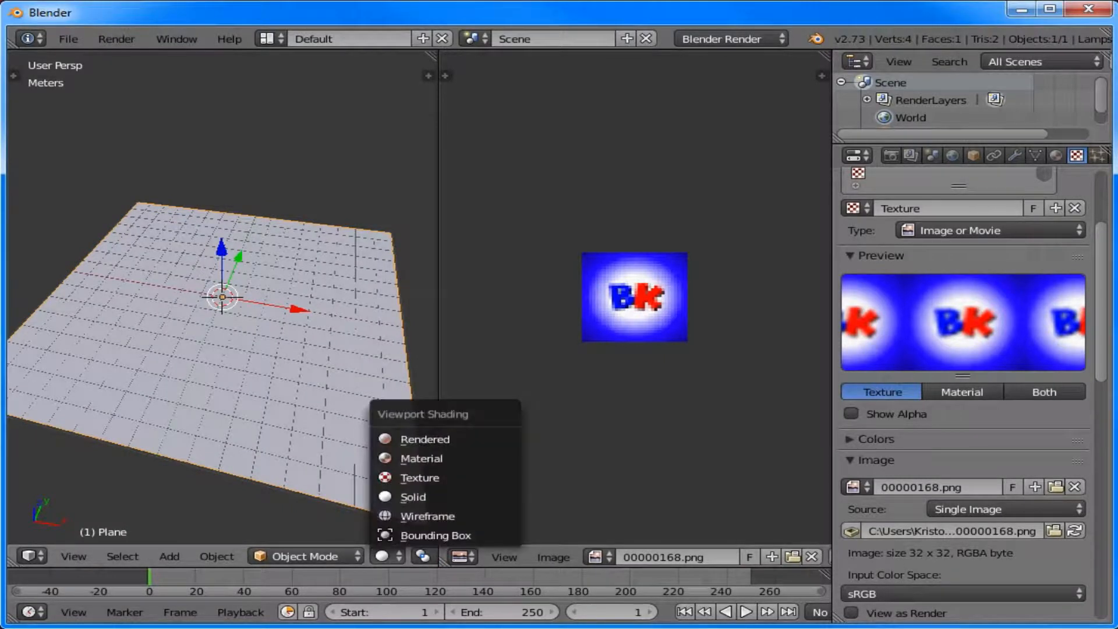
click(382, 556)
click(382, 556)
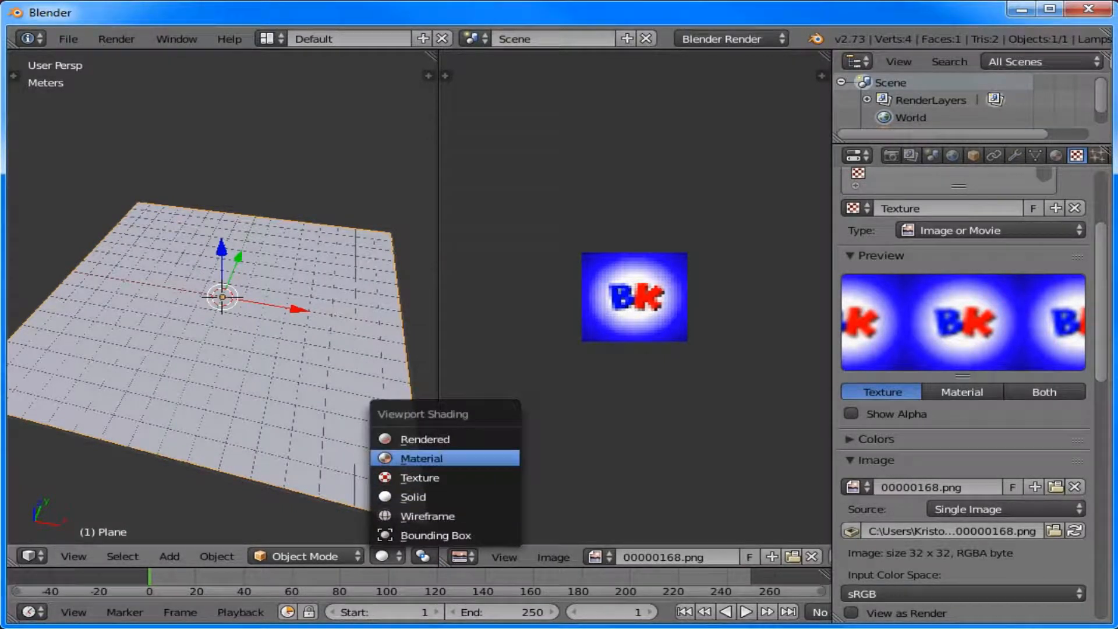
click(419, 477)
middle_drag(407, 477, 396, 407)
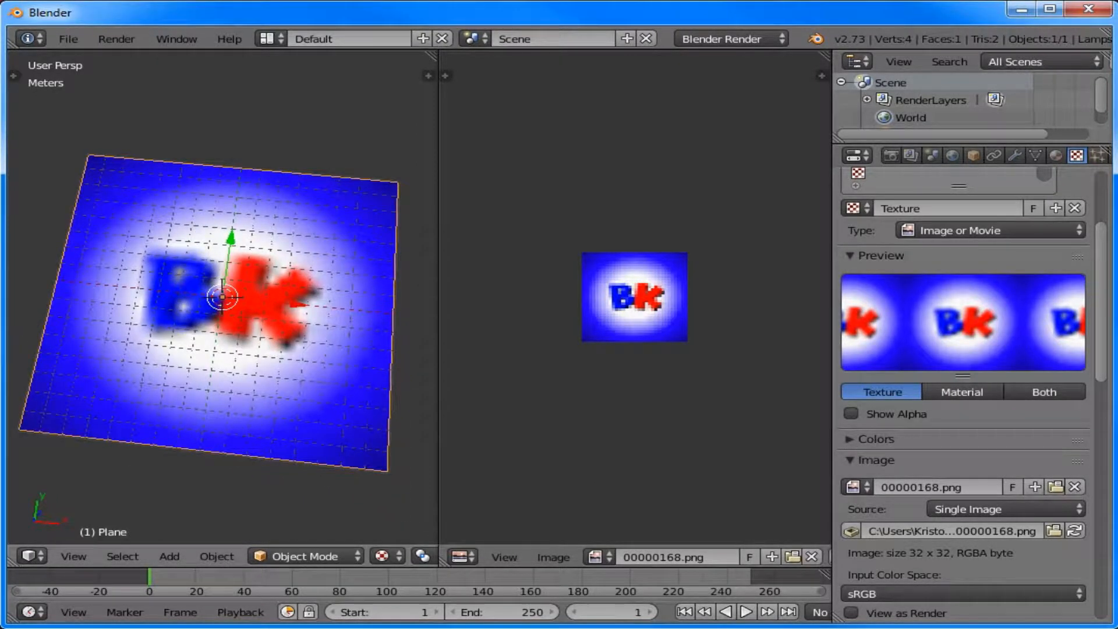
Step: Scale the plane's UV layout up far beyond the image, to more than 15 times, so the BK texture tiles across the ground
key(Tab)
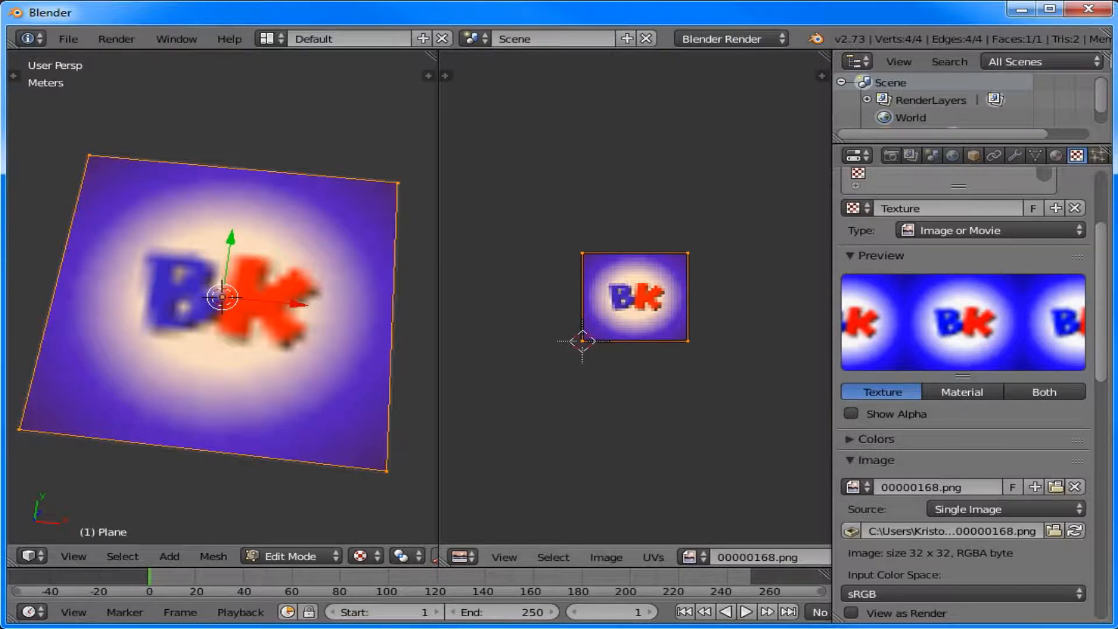
key(s)
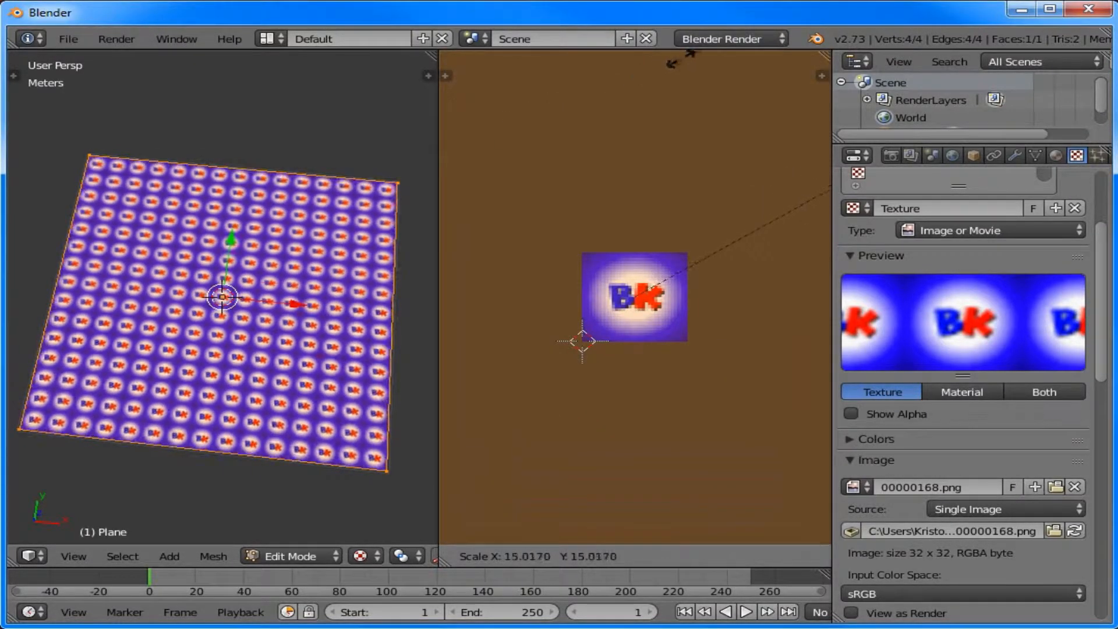
key(Return)
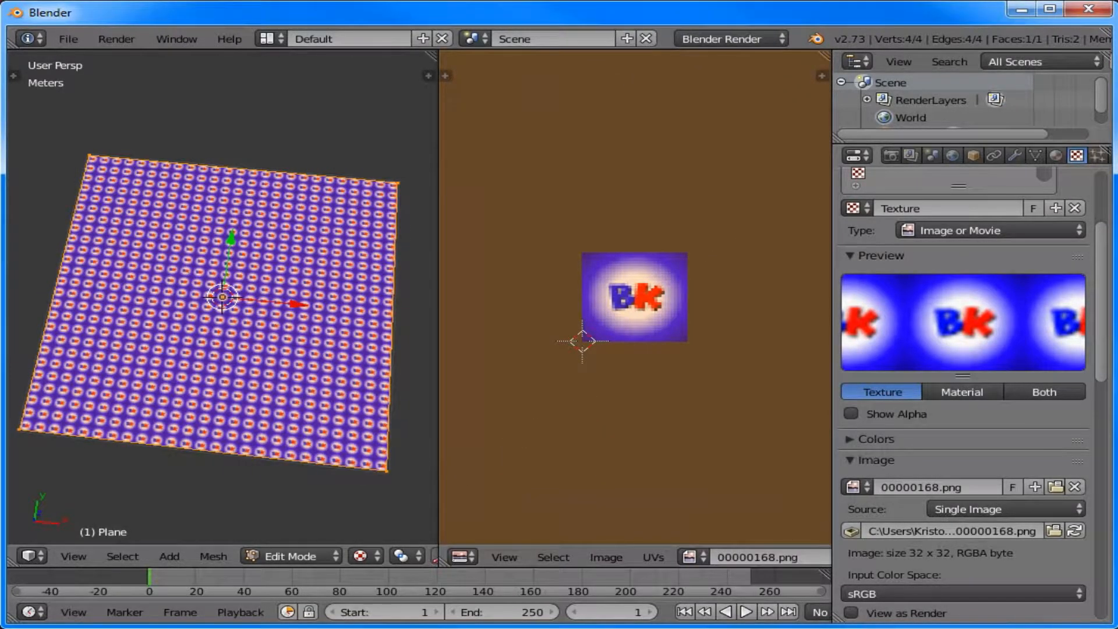
Step: Set the texture's image mapping extension to Checker
scroll(972, 396, down, 10)
scroll(966, 495, down, 3)
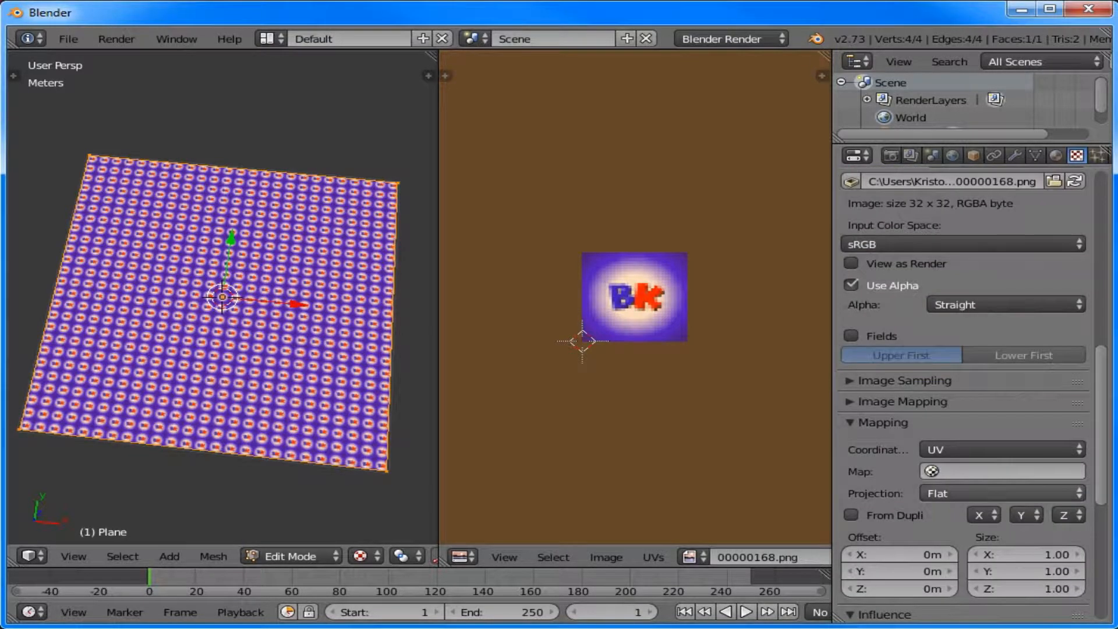
click(879, 422)
click(902, 401)
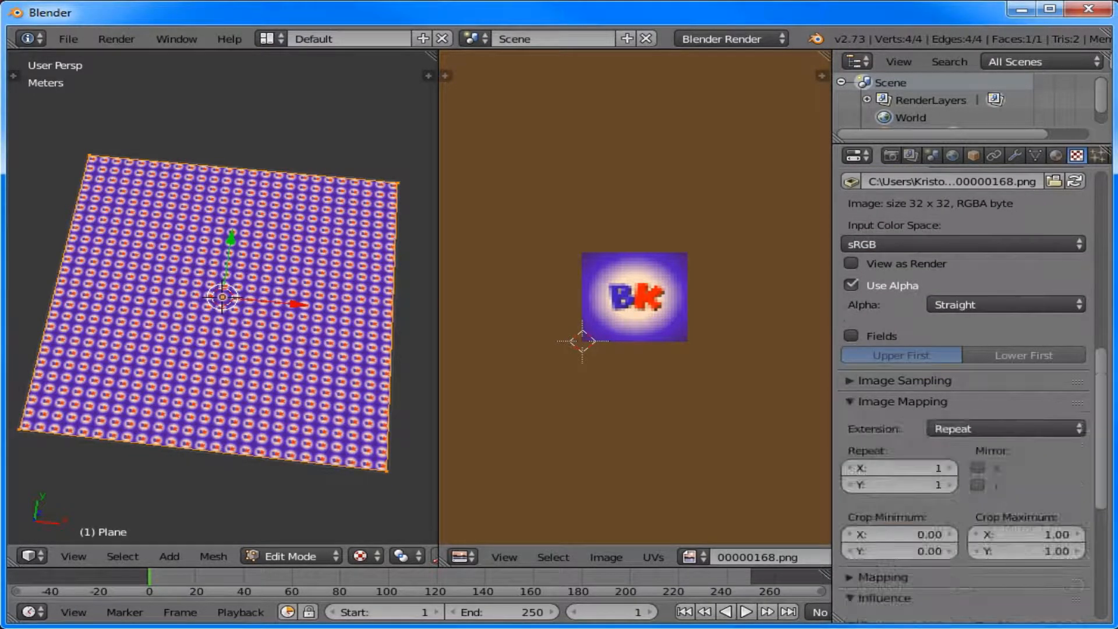
click(1005, 429)
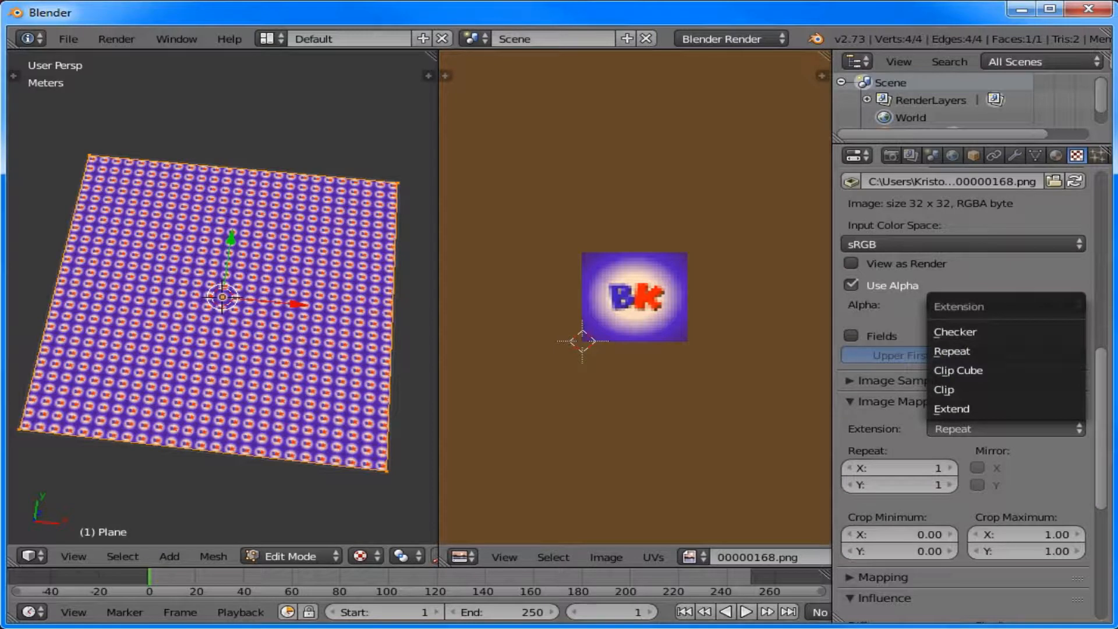
click(955, 331)
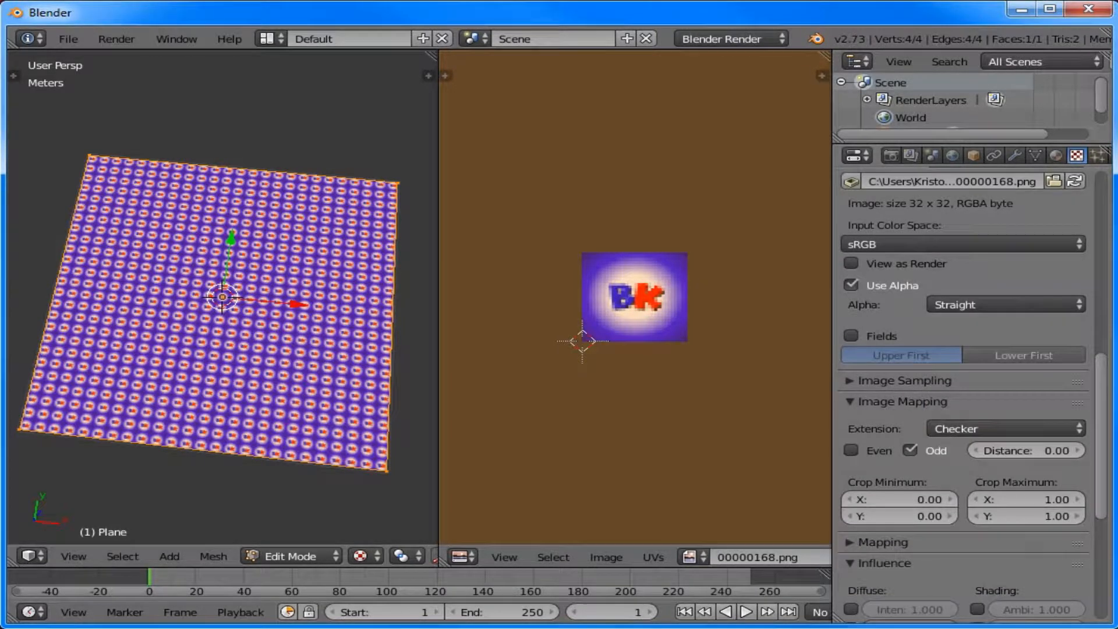
Step: Set the texture's image mapping extension to Repeat
click(1005, 429)
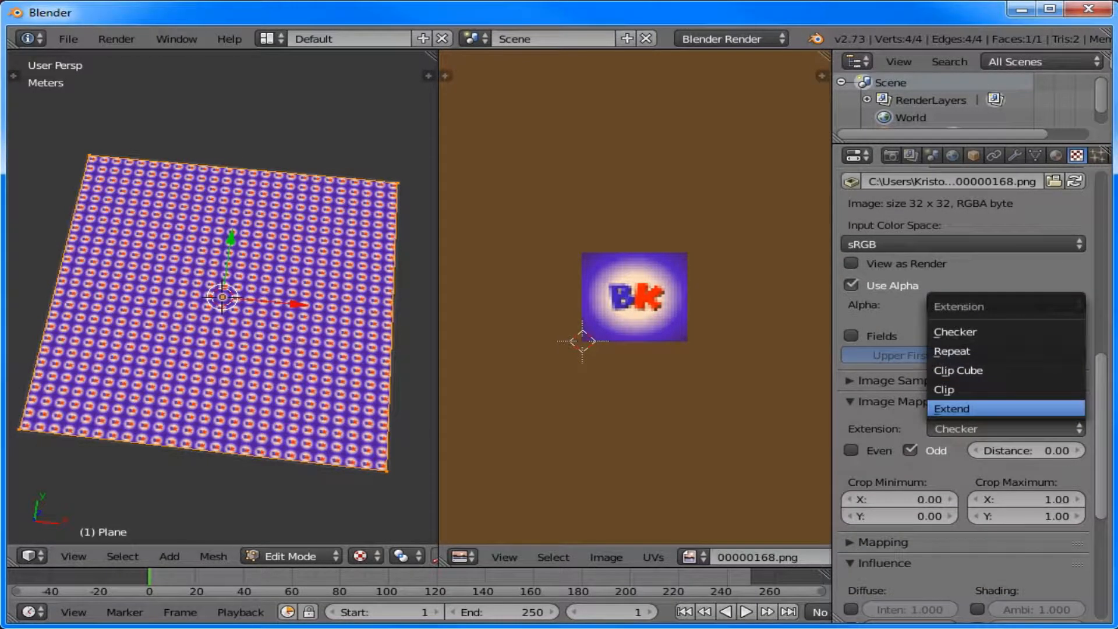
click(955, 409)
click(1005, 428)
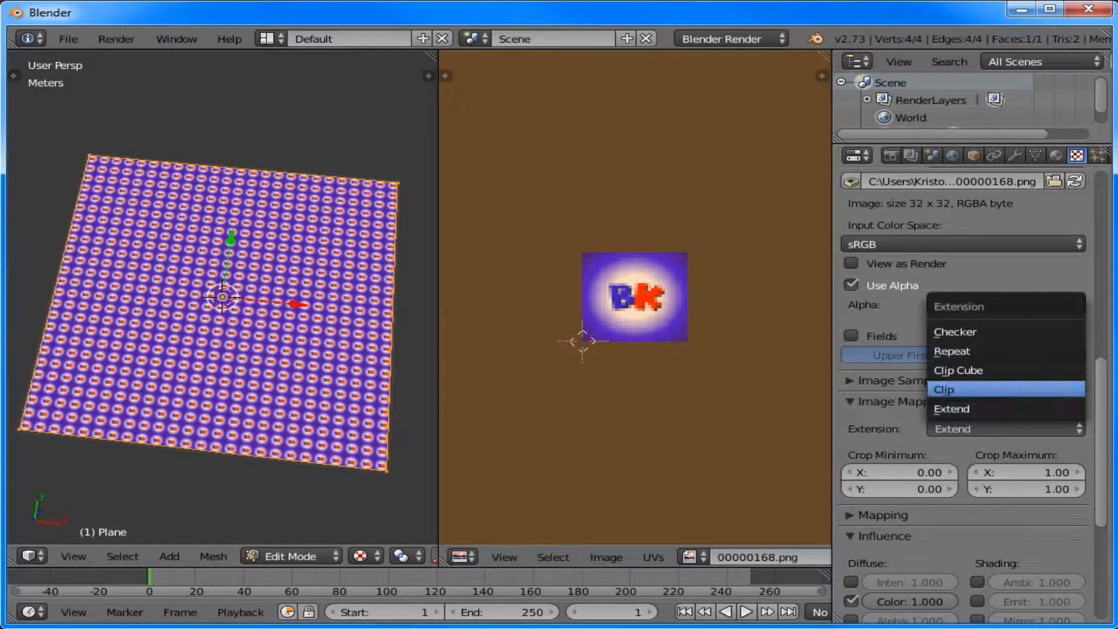
click(951, 351)
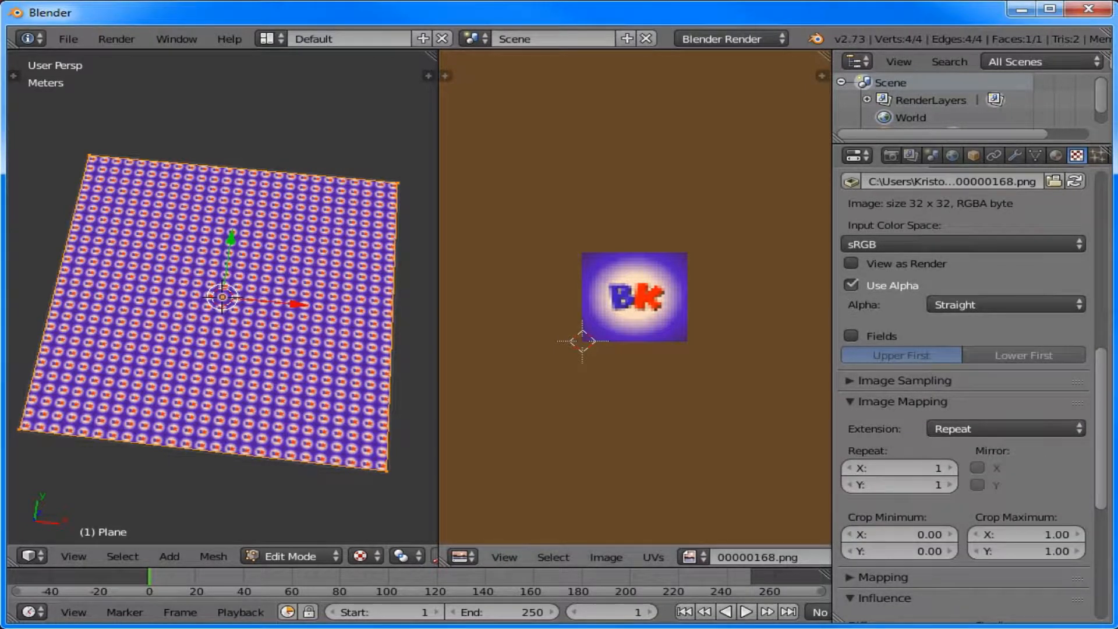
scroll(222, 297, down, 5)
scroll(222, 297, up, 8)
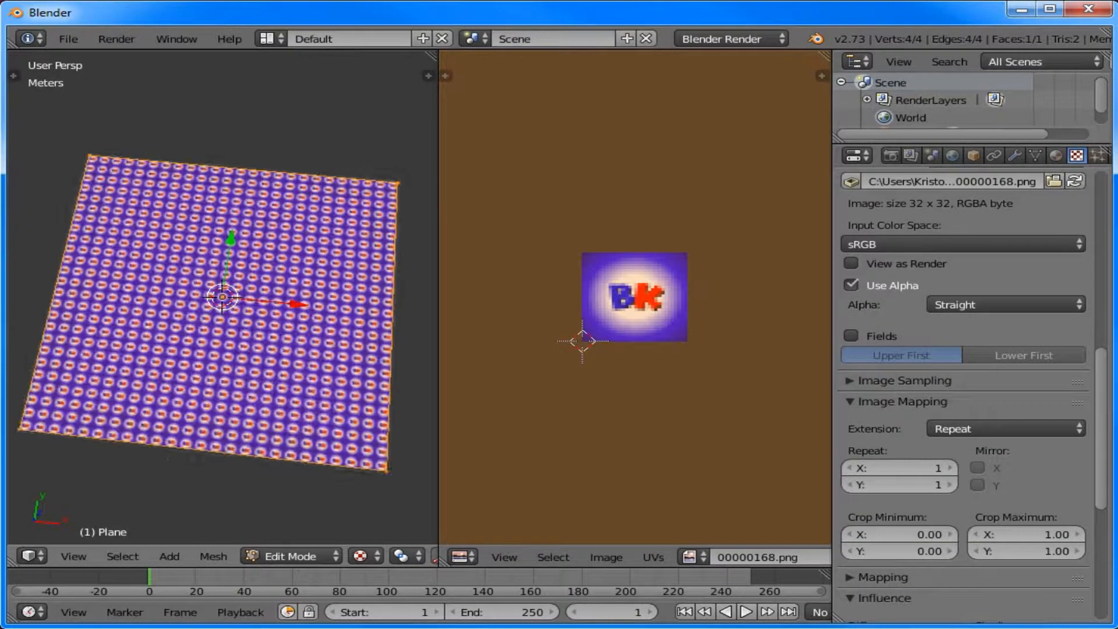
Step: Duplicate the ground plane's face in place and separate the copy into its own object
middle_drag(192, 338, 282, 285)
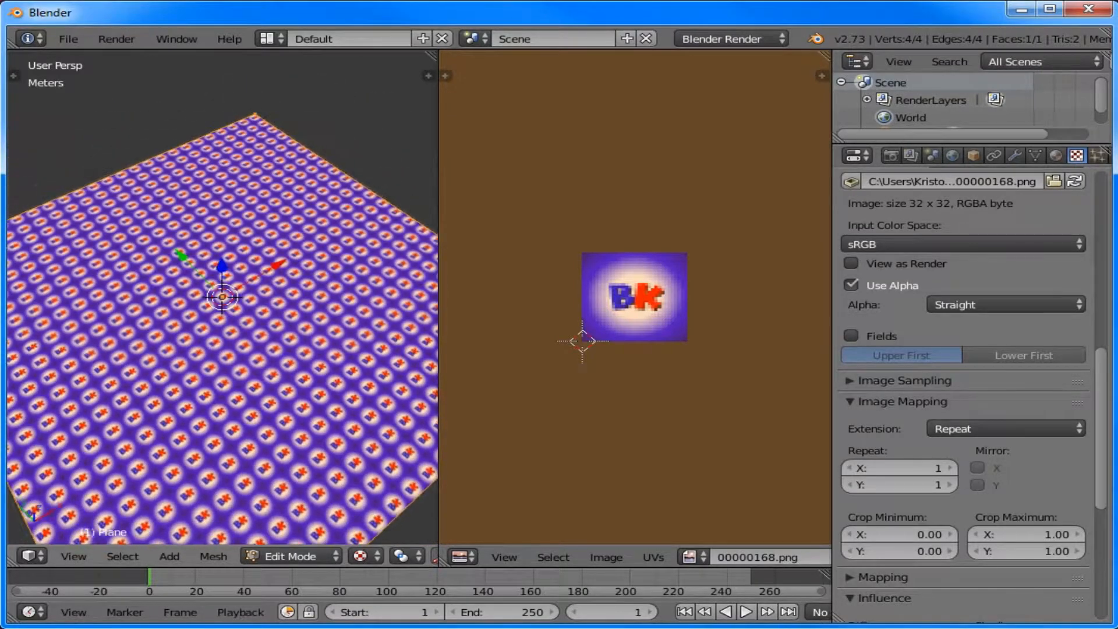
key(Tab)
scroll(223, 297, down, 5)
scroll(223, 297, up, 5)
key(Tab)
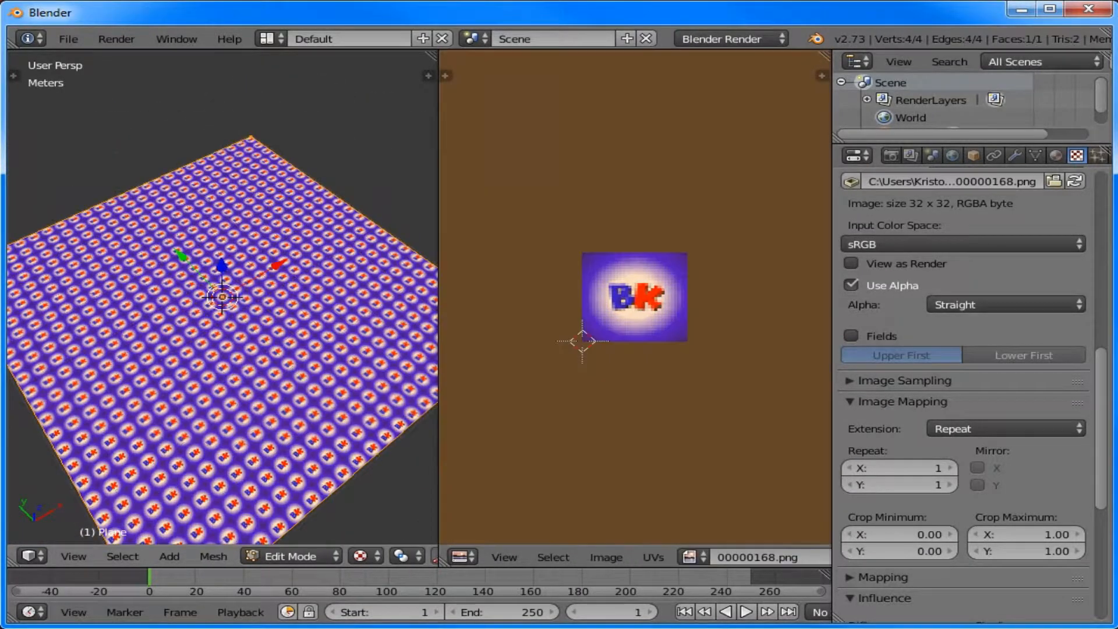
key(shift+d)
key(Escape)
key(p)
key(Return)
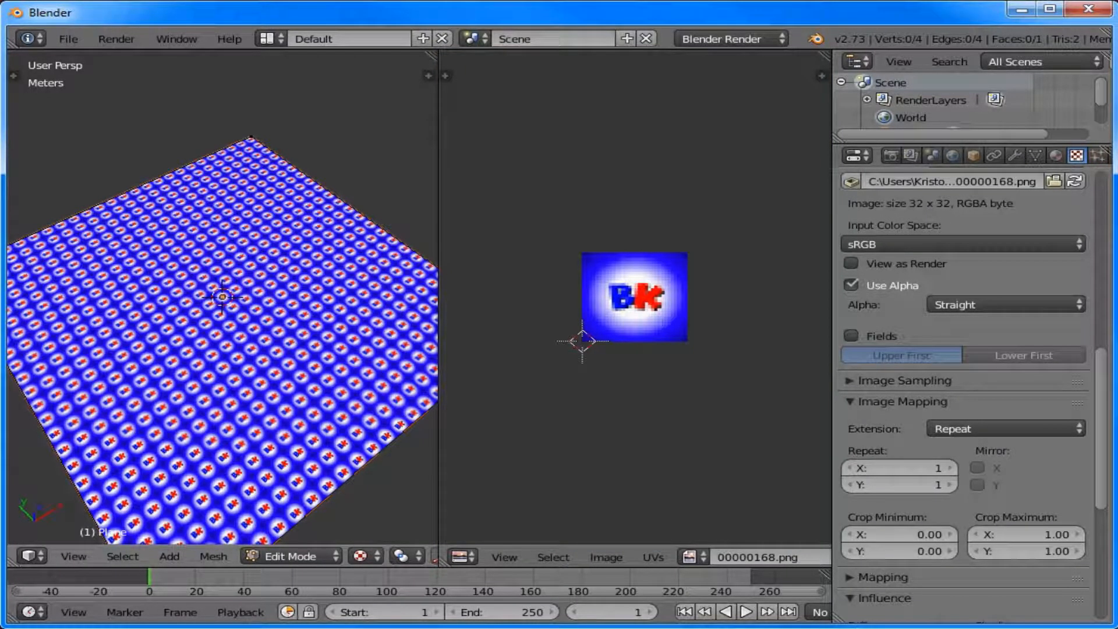
Step: Return to Object Mode, select one of the two overlapping planes, and select all its geometry in Edit Mode
key(Tab)
right_click(214, 373)
scroll(214, 373, down, 3)
scroll(215, 373, up, 1)
right_click(214, 372)
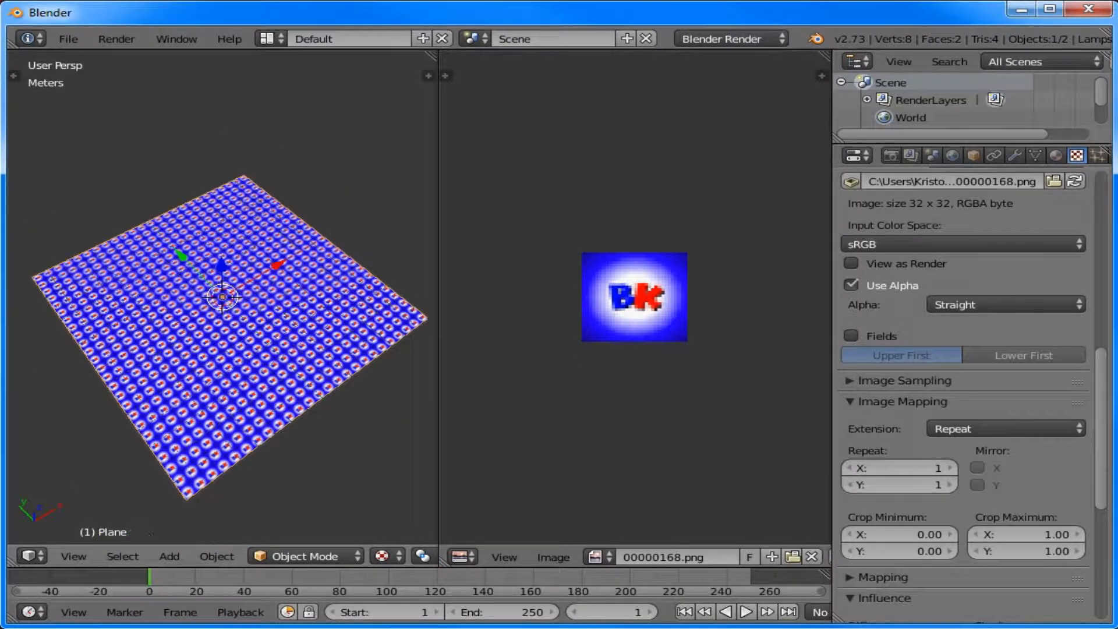
key(g)
key(Escape)
key(Tab)
key(a)
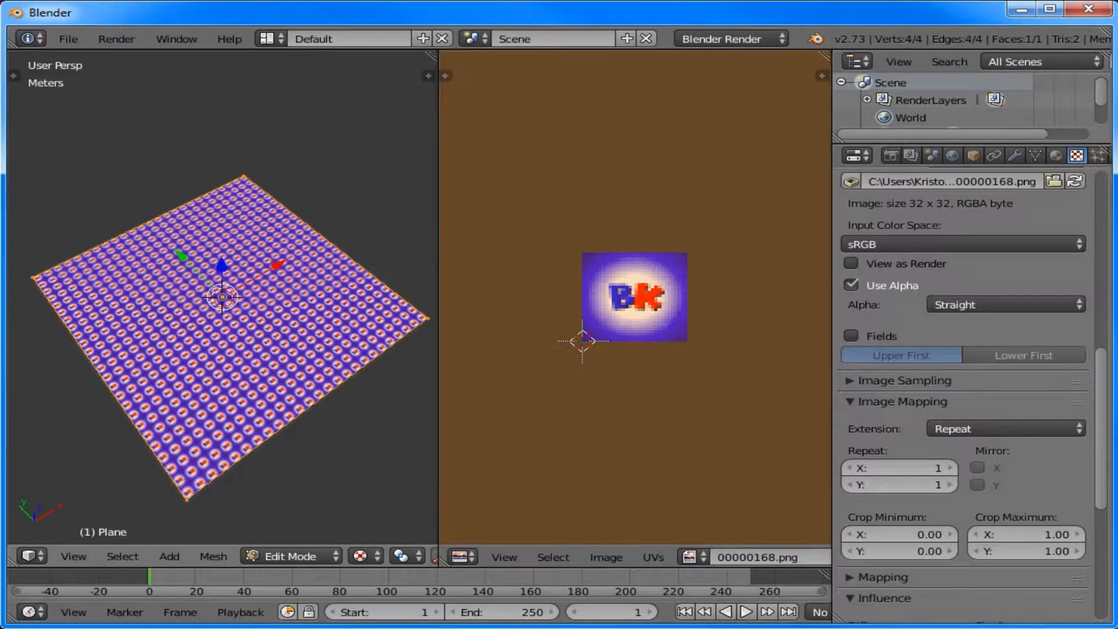
Step: Try deleting the selected plane's vertices and undo the deletion
key(x)
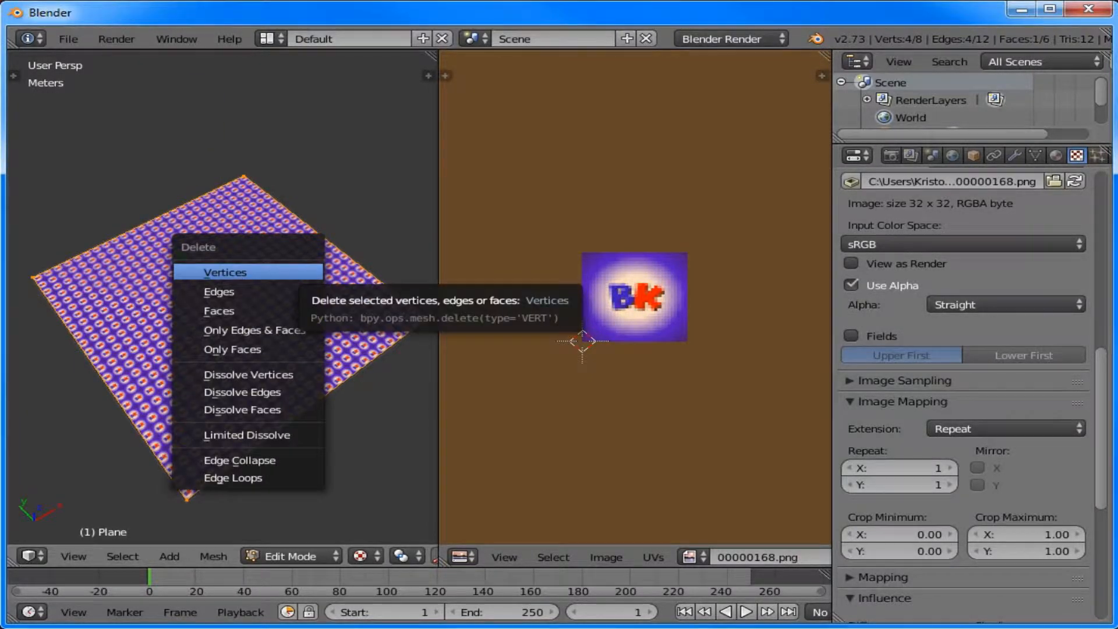
click(224, 272)
key(ctrl+z)
key(x)
key(Escape)
Step: Extrude the plane's face and raise it slightly along the Z axis to form low side walls
key(e)
key(Escape)
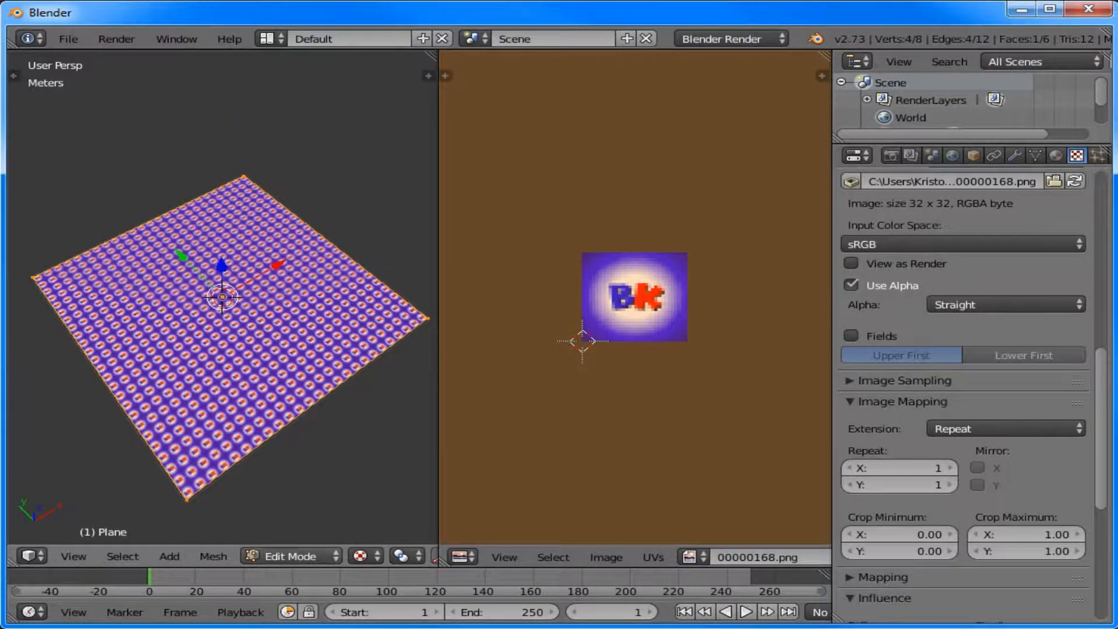
key(e)
key(z)
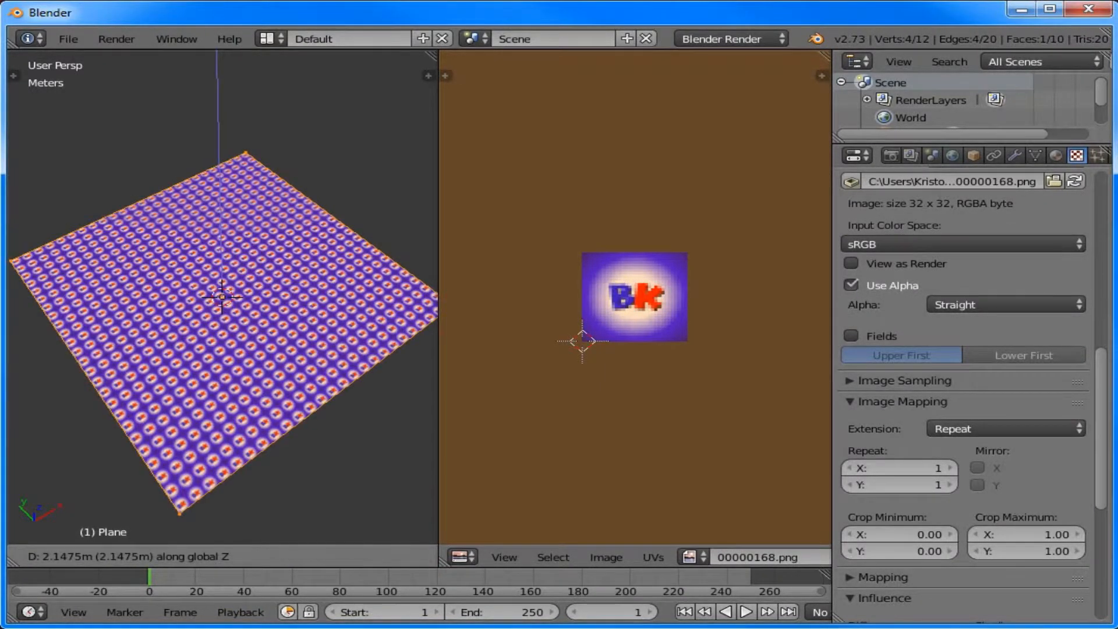
key(Escape)
middle_drag(233, 373, 175, 244)
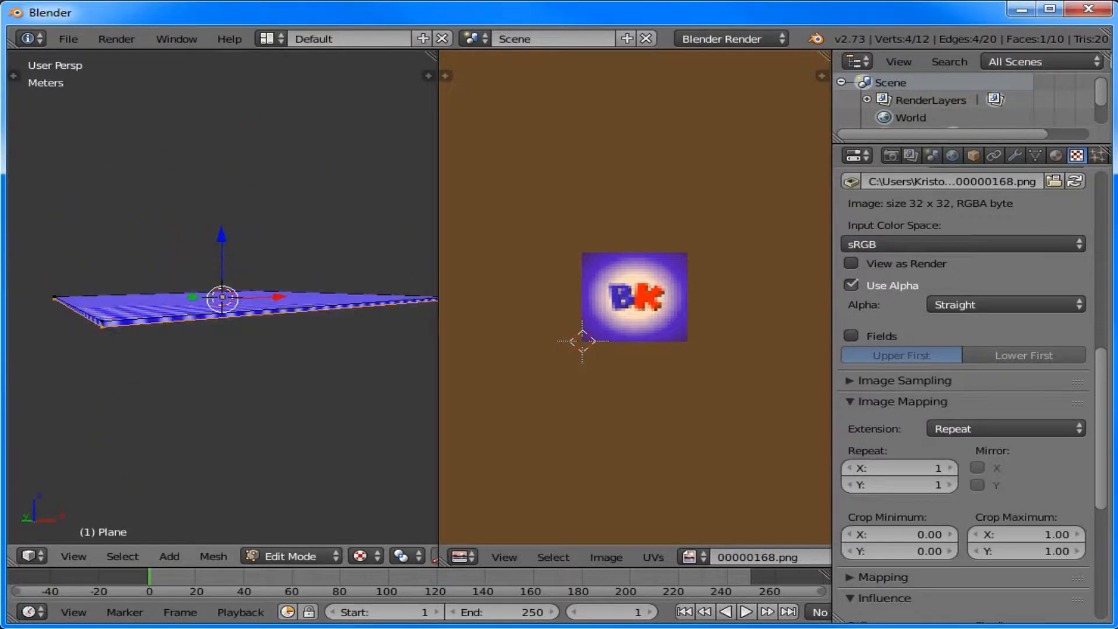
key(g)
key(z)
key(Escape)
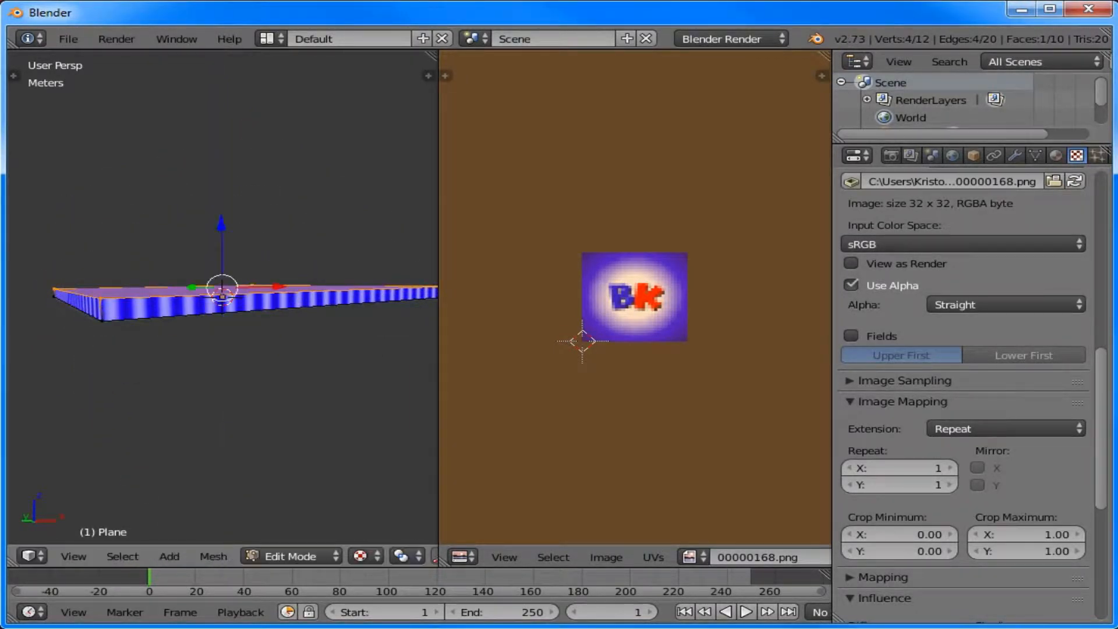
Step: Delete the extruded plane's horizontal faces, leaving only the four border walls, and inspect them in Object Mode with Solid shading
key(x)
click(268, 311)
middle_drag(267, 311, 270, 378)
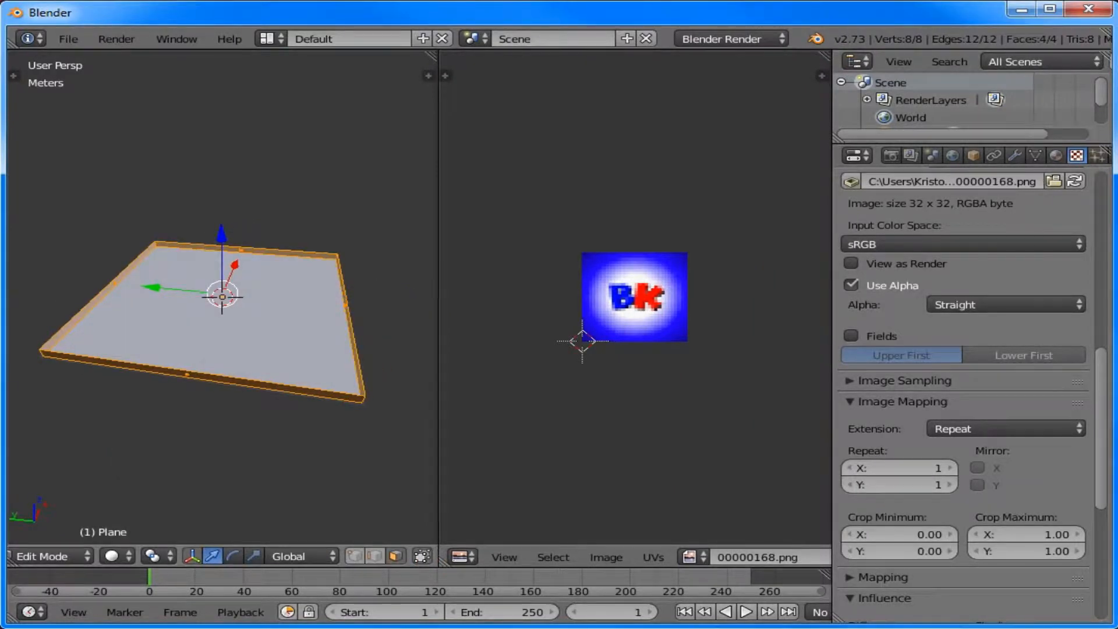
key(Tab)
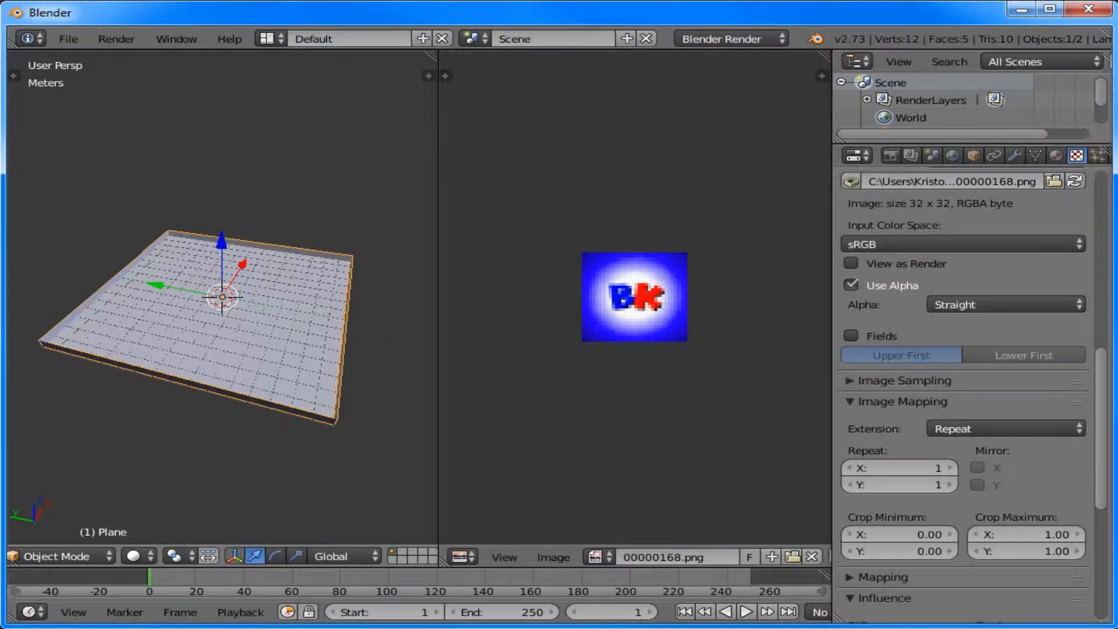
scroll(222, 297, up, 3)
scroll(222, 298, down, 4)
scroll(222, 298, up, 4)
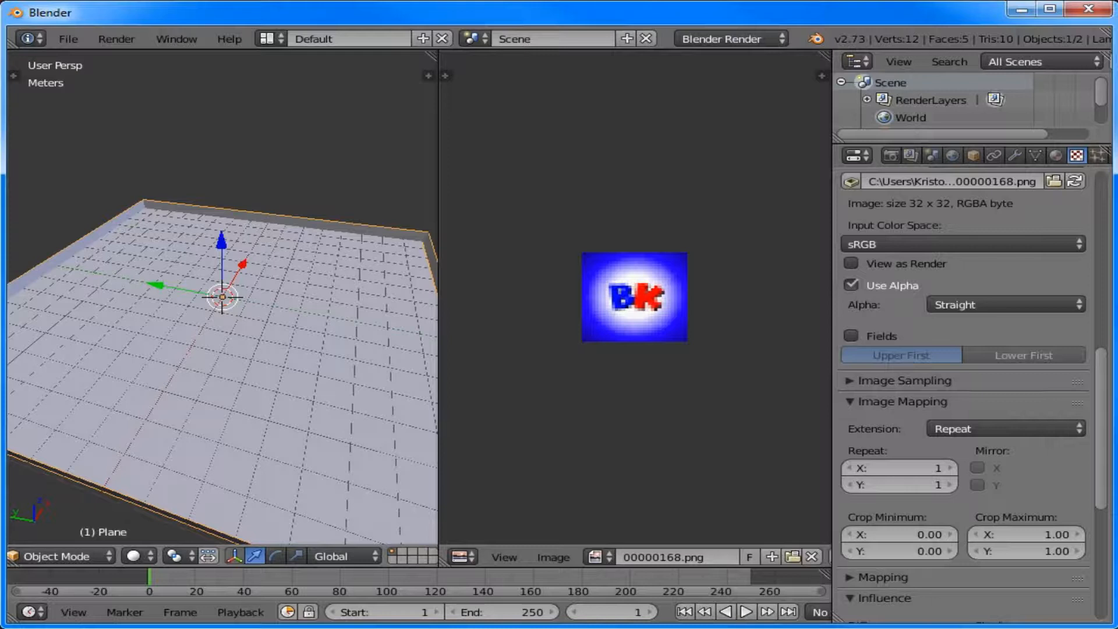
Step: Select two opposite border walls in Edit Mode, separate the selection into a new mesh, and return to Object Mode
key(Tab)
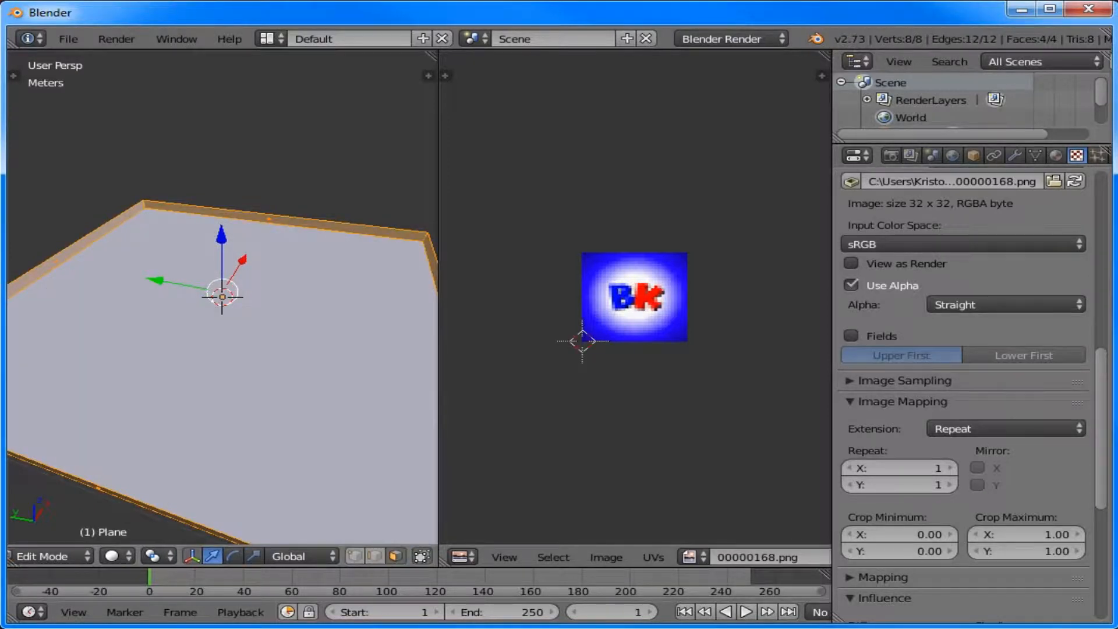
middle_drag(223, 349, 314, 350)
right_click(415, 279)
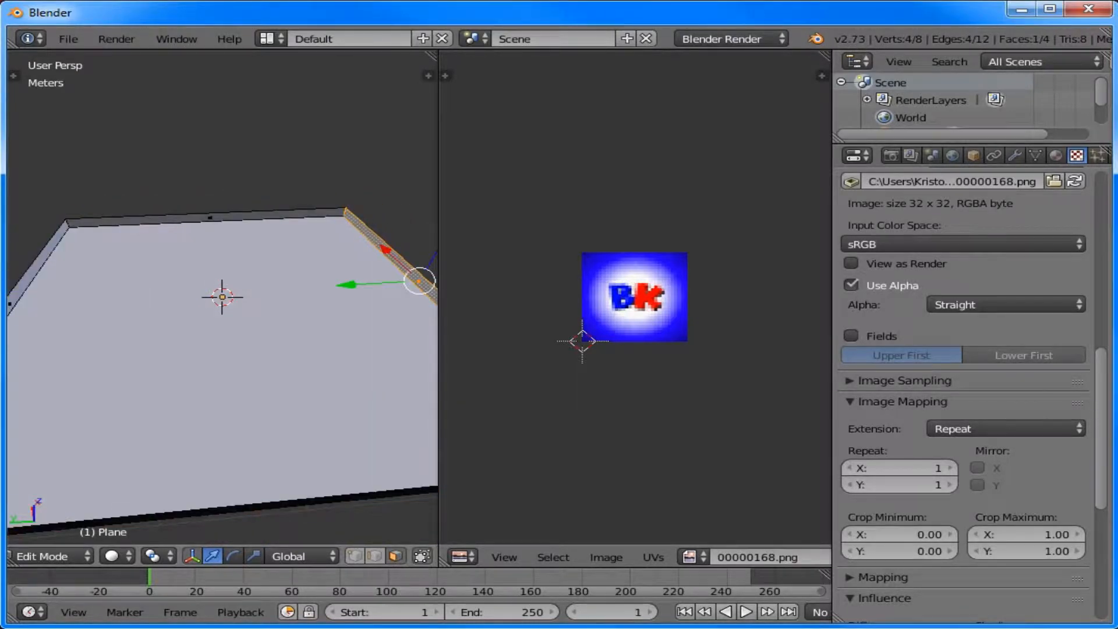
middle_drag(372, 291, 271, 268)
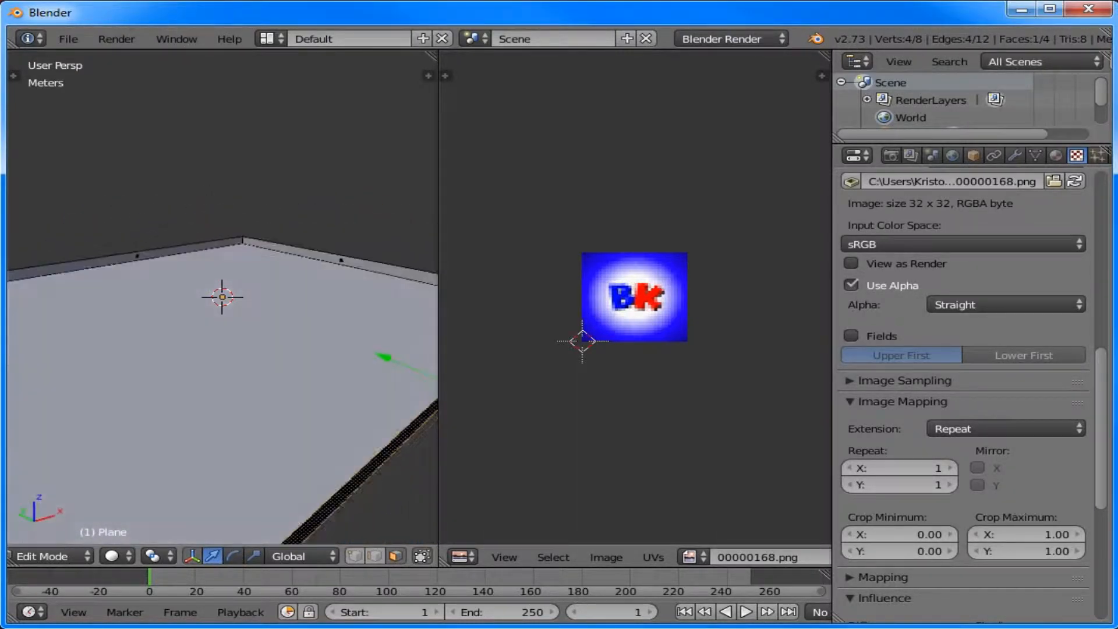
shift+right_click(137, 257)
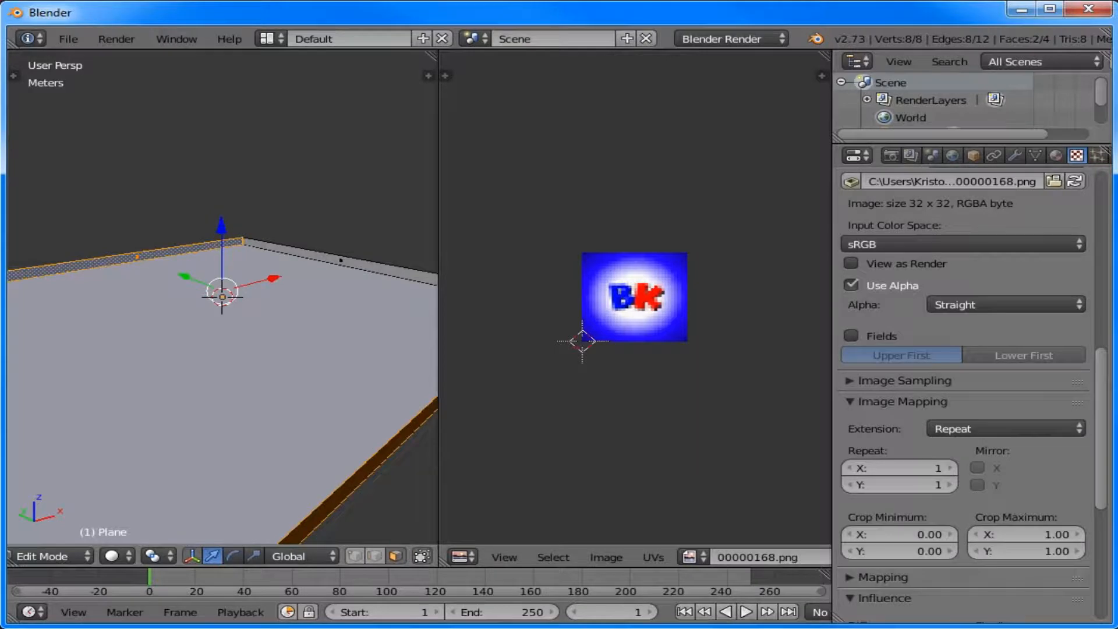
key(p)
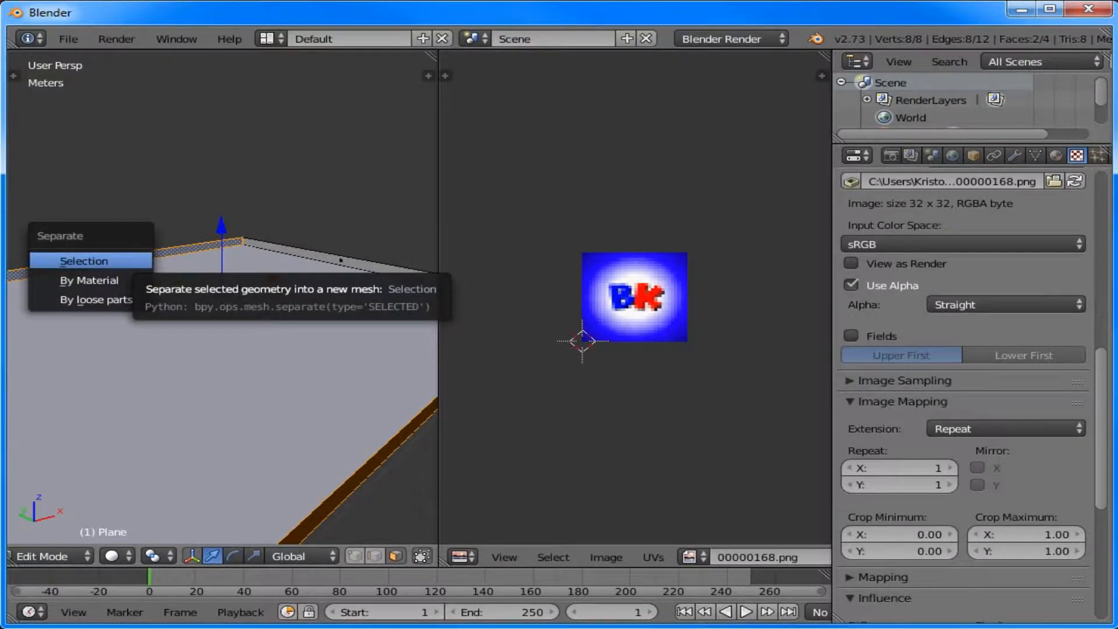
click(85, 261)
key(Tab)
Step: Select both wall objects, join them into one mesh, and check its wall faces in Edit Mode
right_click(326, 258)
shift+right_click(175, 251)
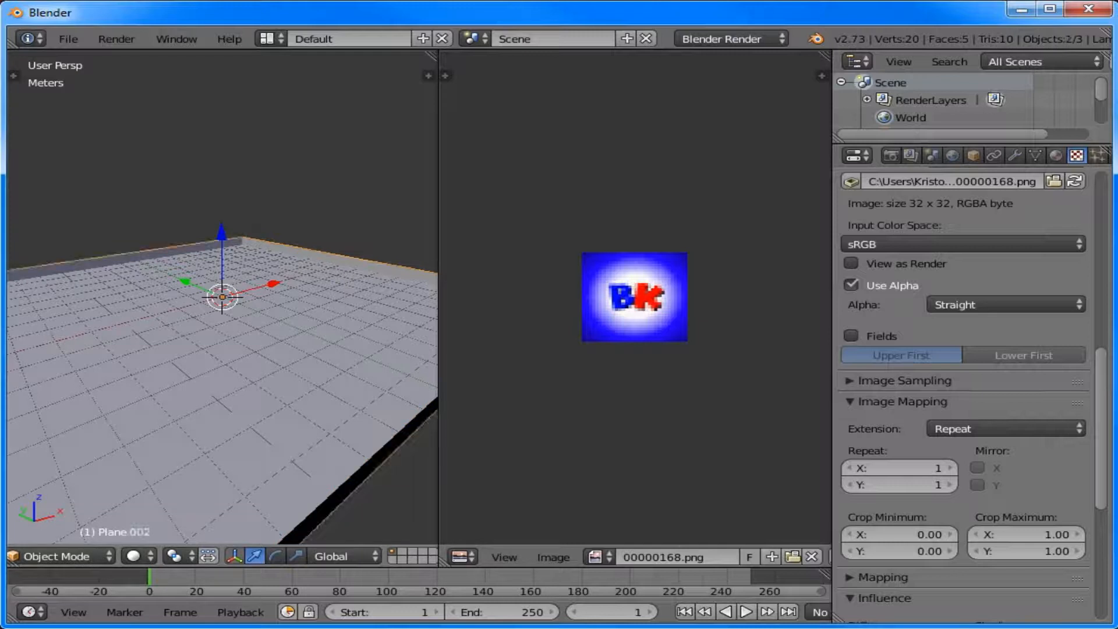
key(ctrl+j)
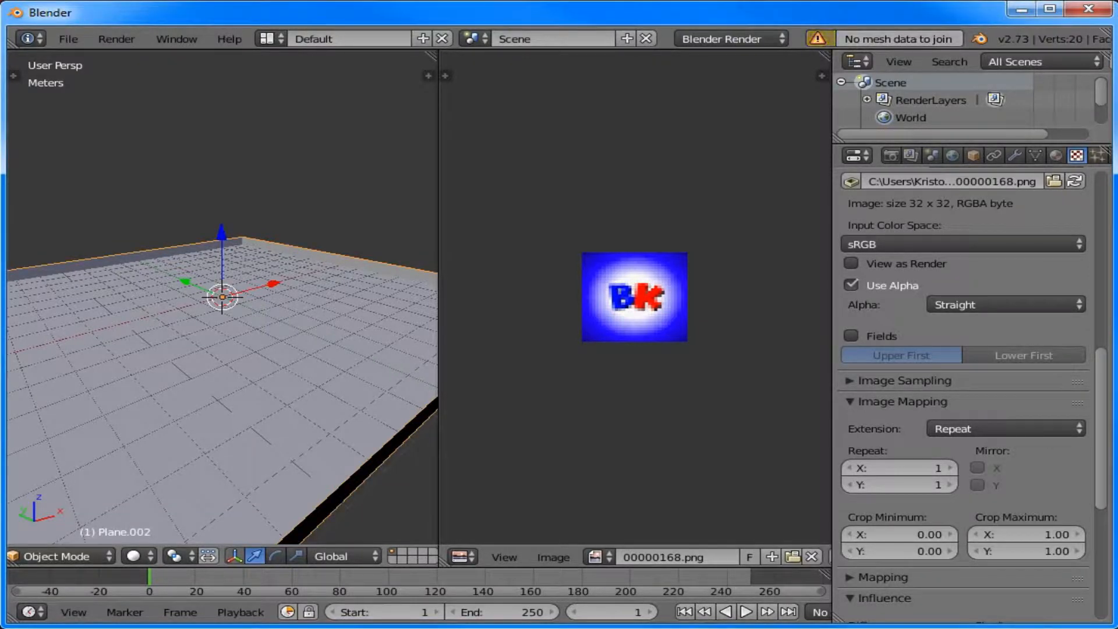
key(Tab)
right_click(152, 255)
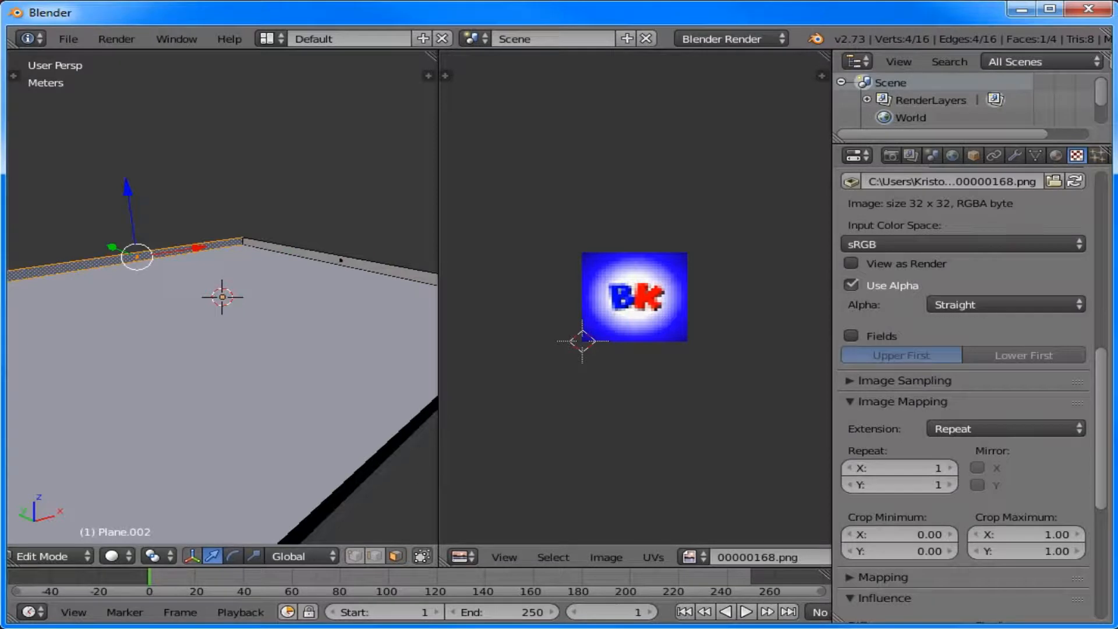
right_click(342, 262)
key(a)
scroll(222, 297, down, 5)
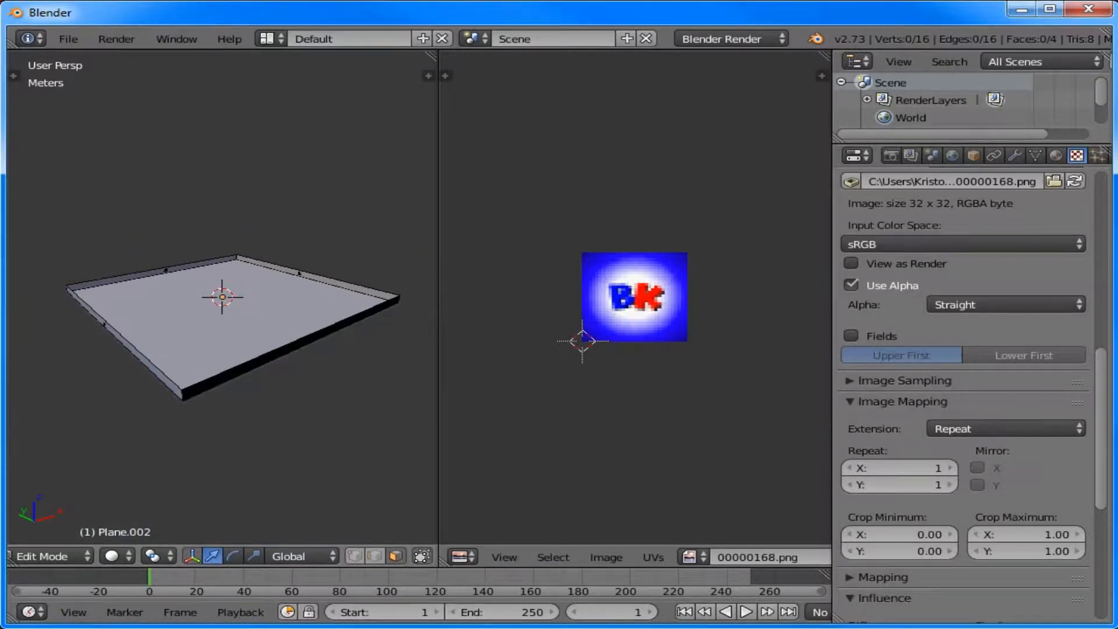
scroll(222, 297, up, 2)
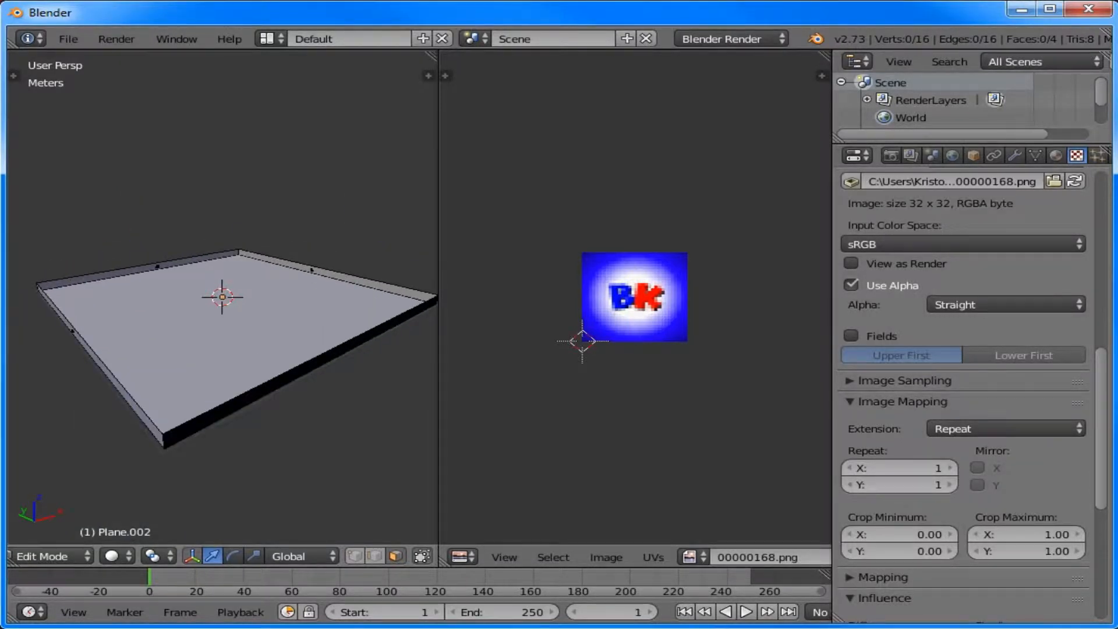
Step: Give the joined walls a new material with a new Image or Movie texture
key(a)
scroll(635, 556, down, 3)
scroll(635, 557, down, 5)
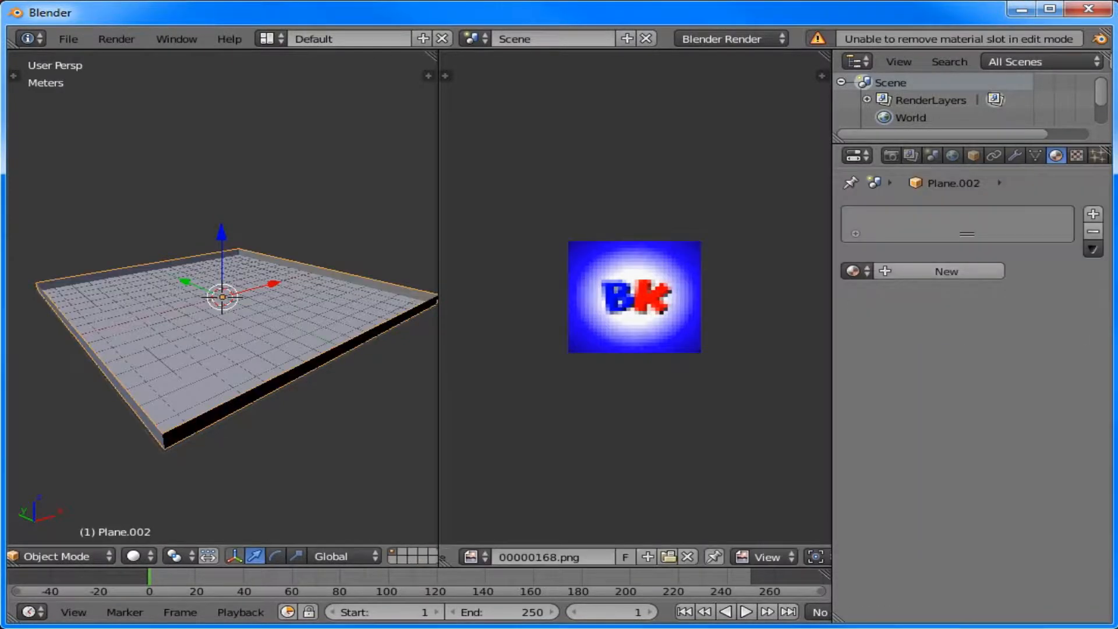
click(961, 271)
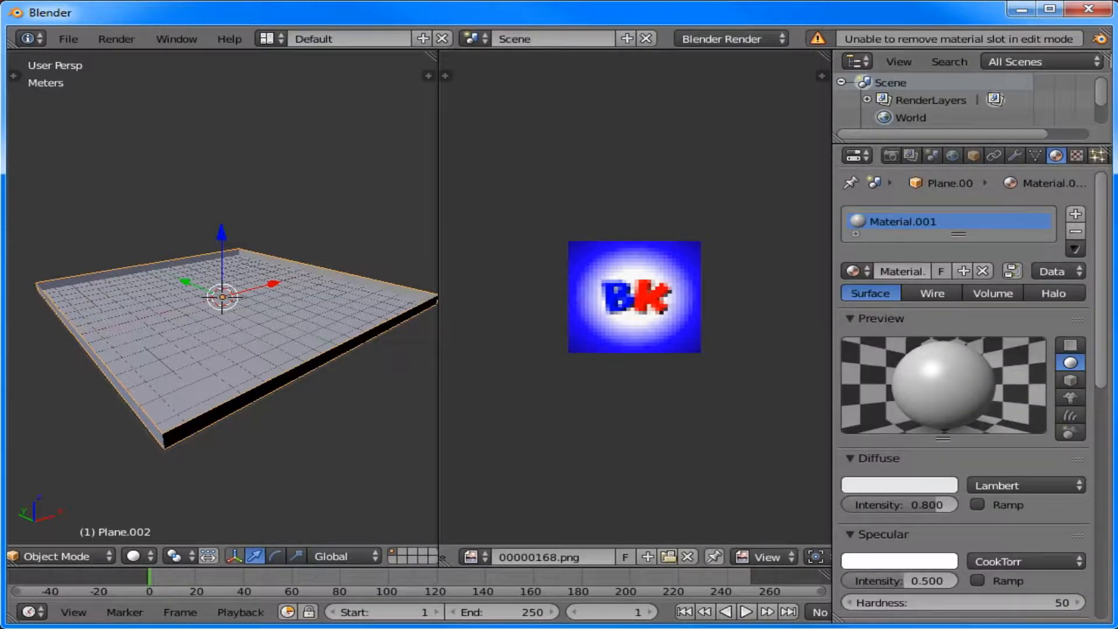
click(1077, 155)
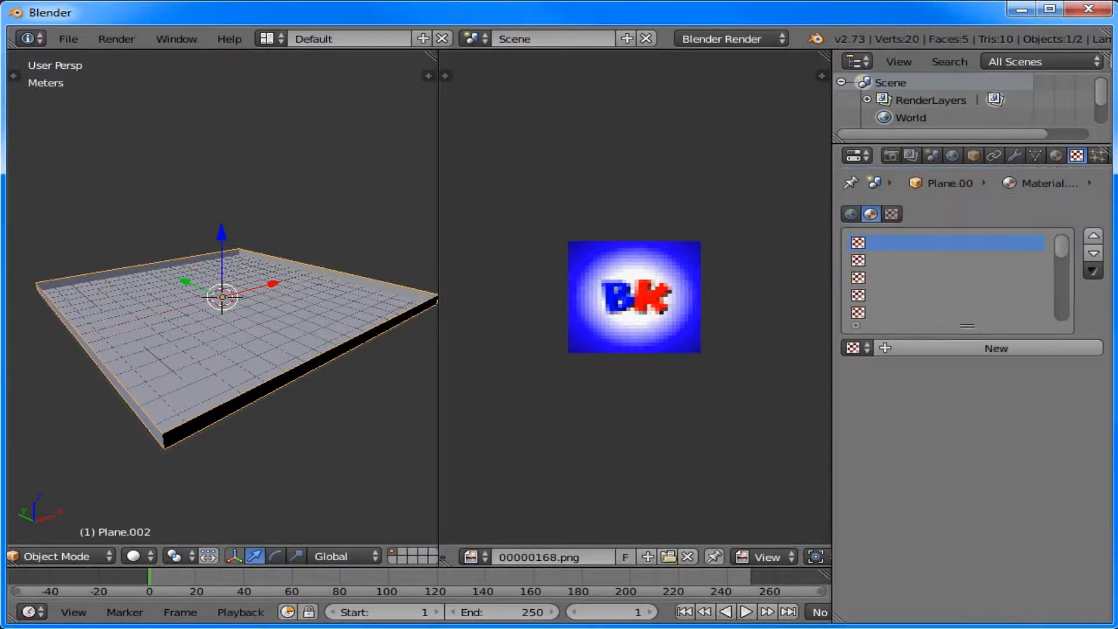
click(990, 348)
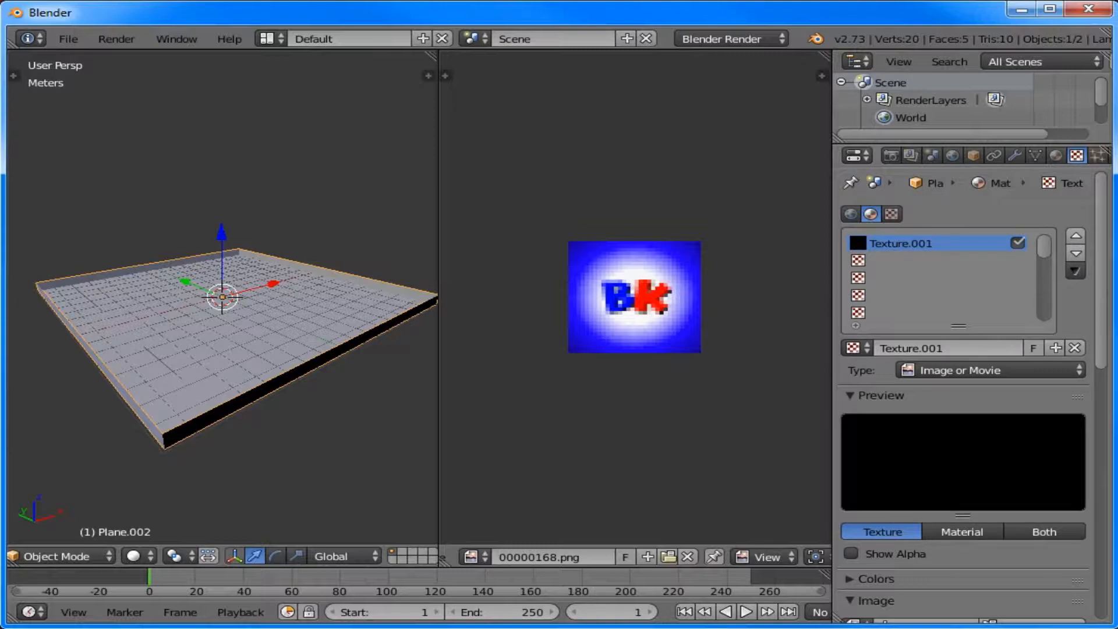
Step: Load the wooden fence image 00005424.png from the bkxbla_texturepack folder into the walls' texture
scroll(960, 466, down, 6)
click(1040, 416)
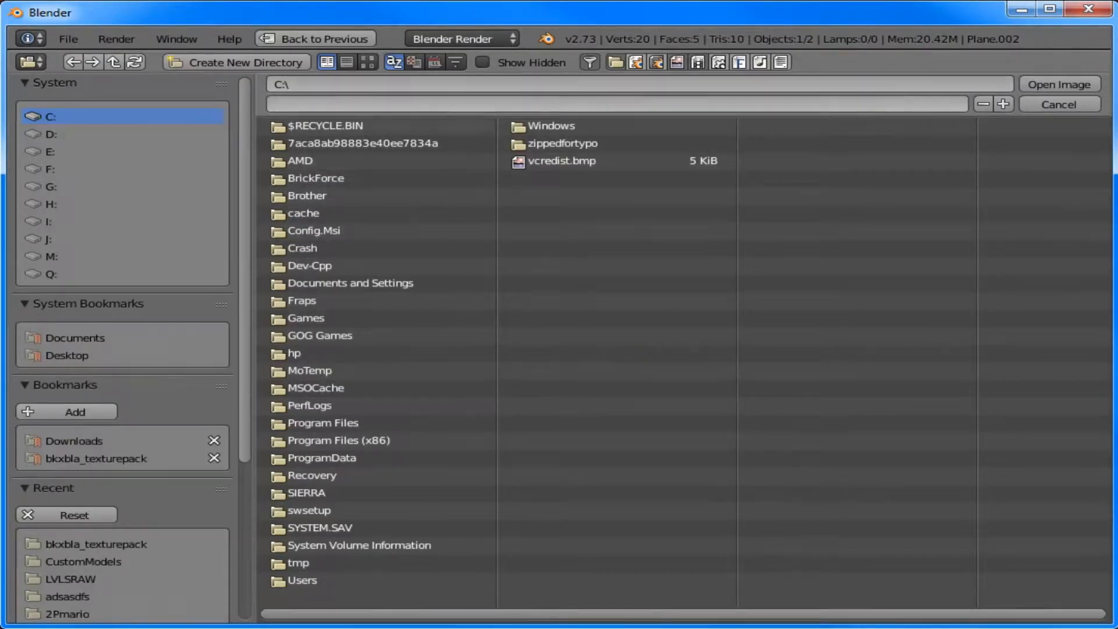
click(96, 458)
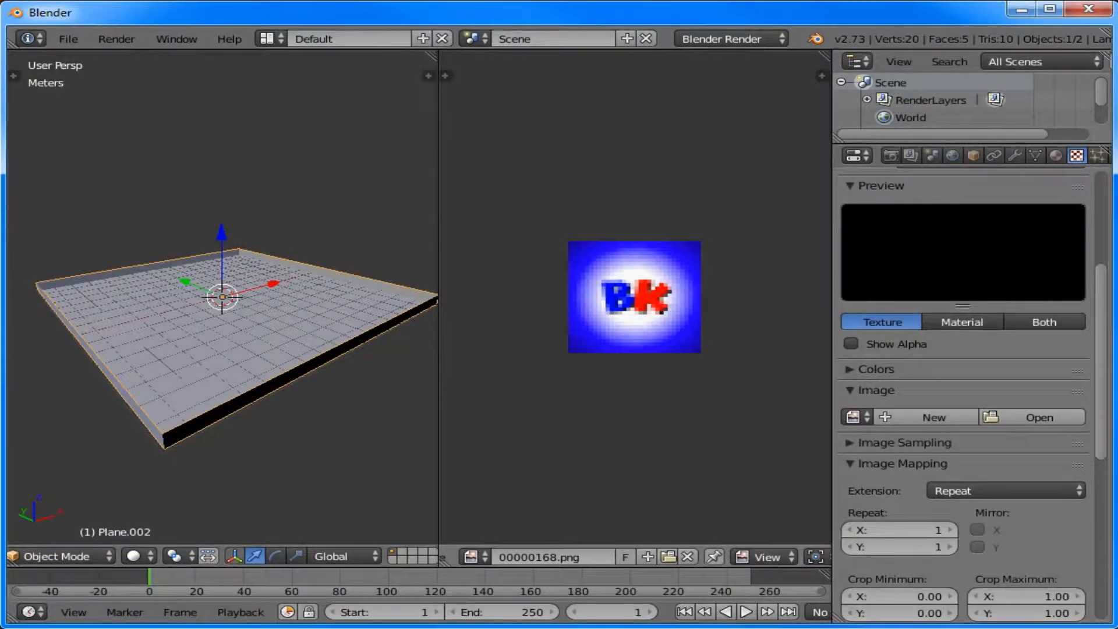
click(1039, 417)
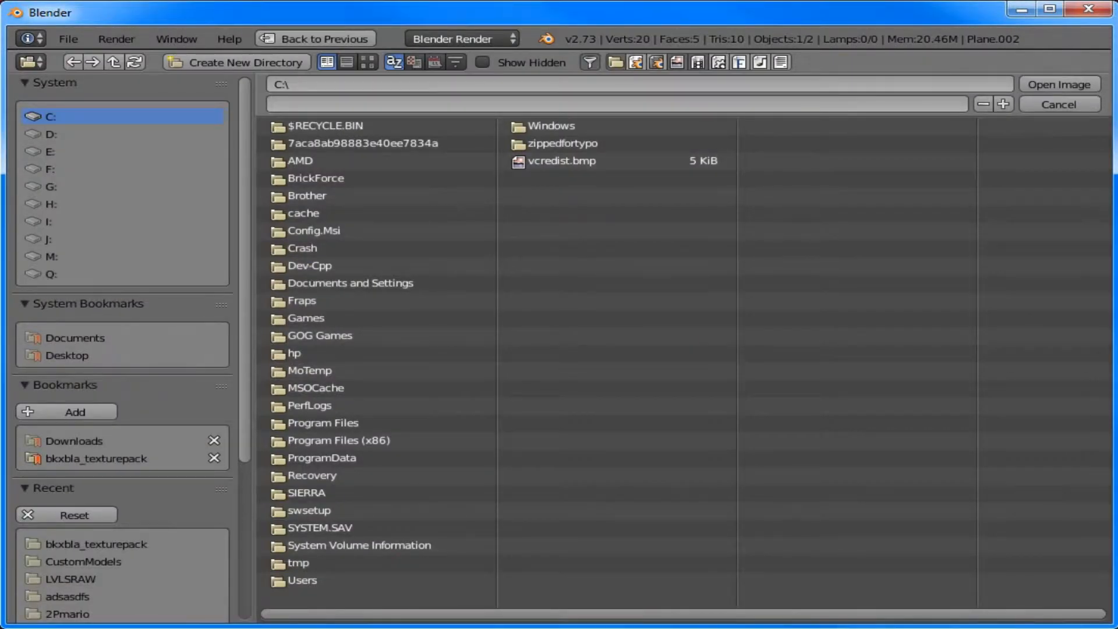
click(96, 459)
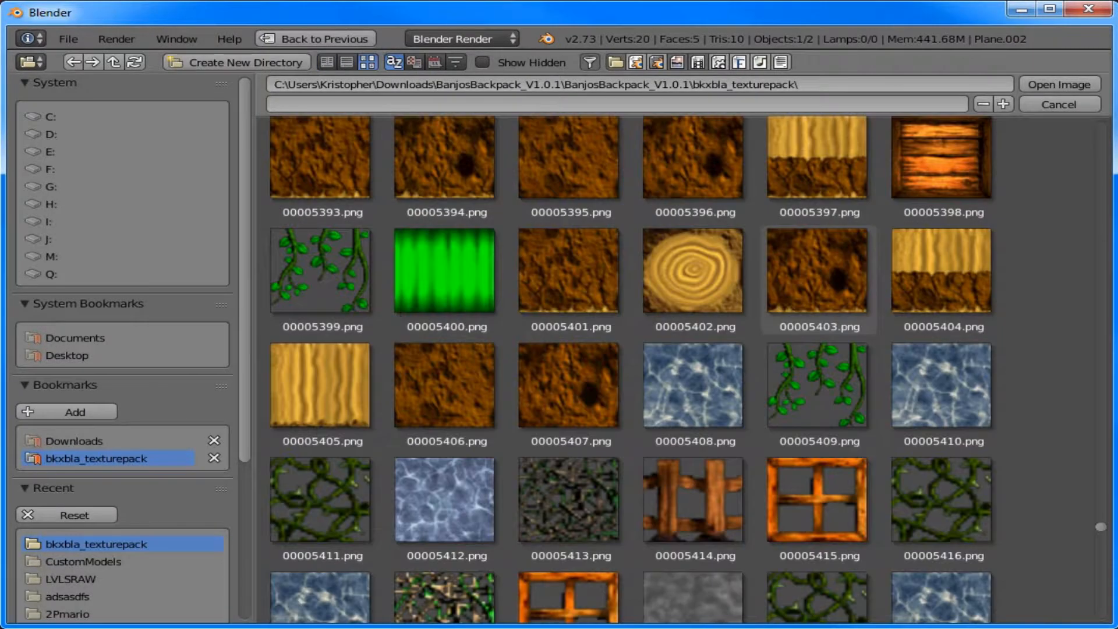
scroll(815, 280, down, 10)
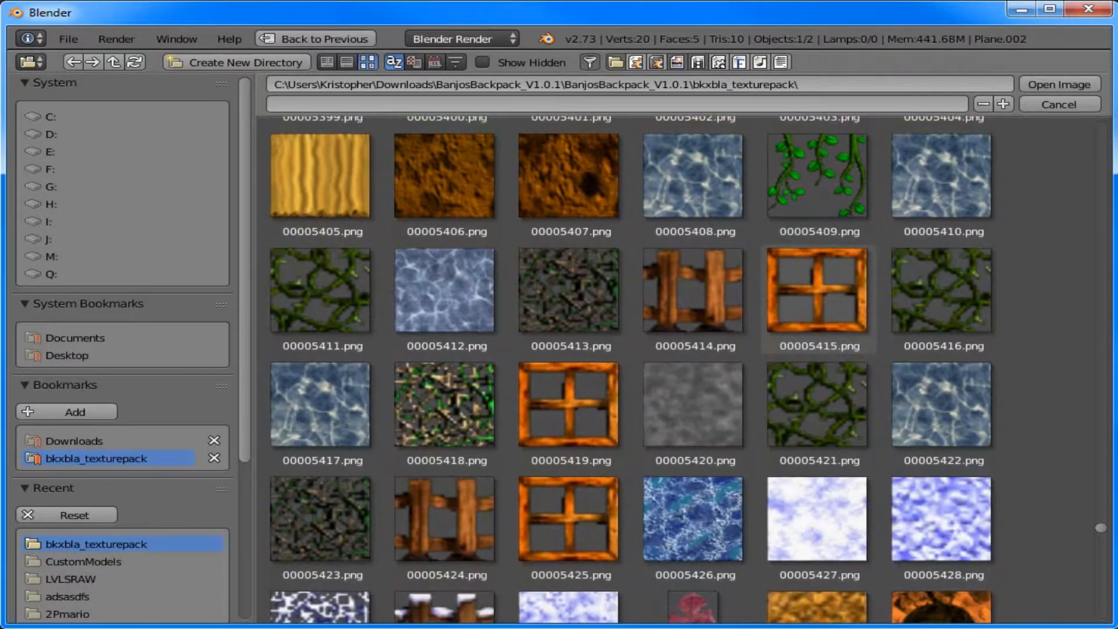
scroll(817, 328, up, 3)
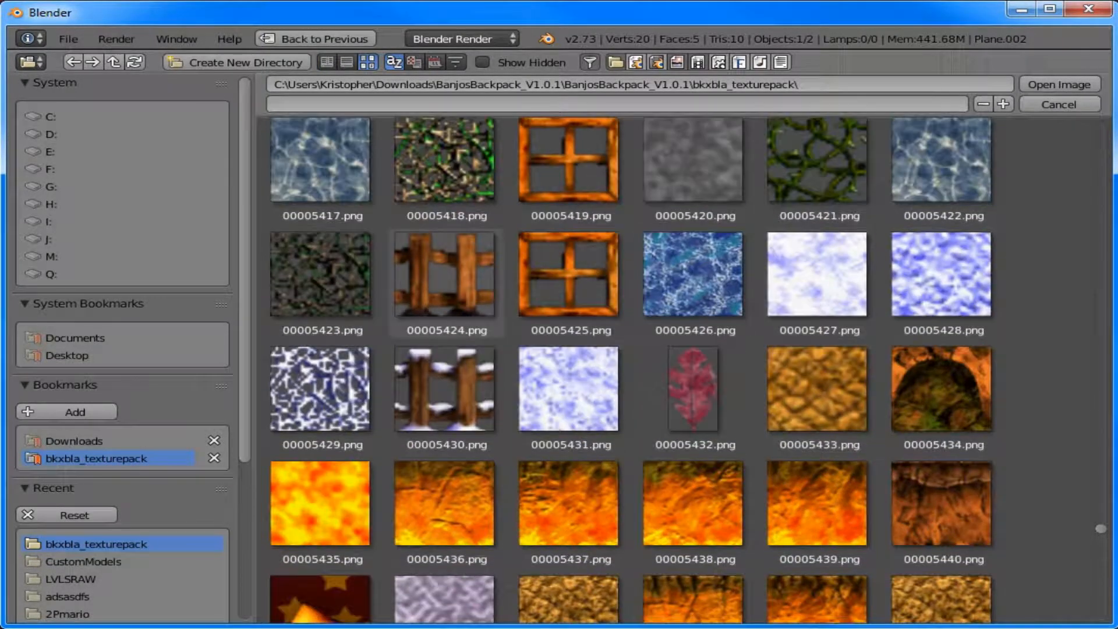
click(444, 274)
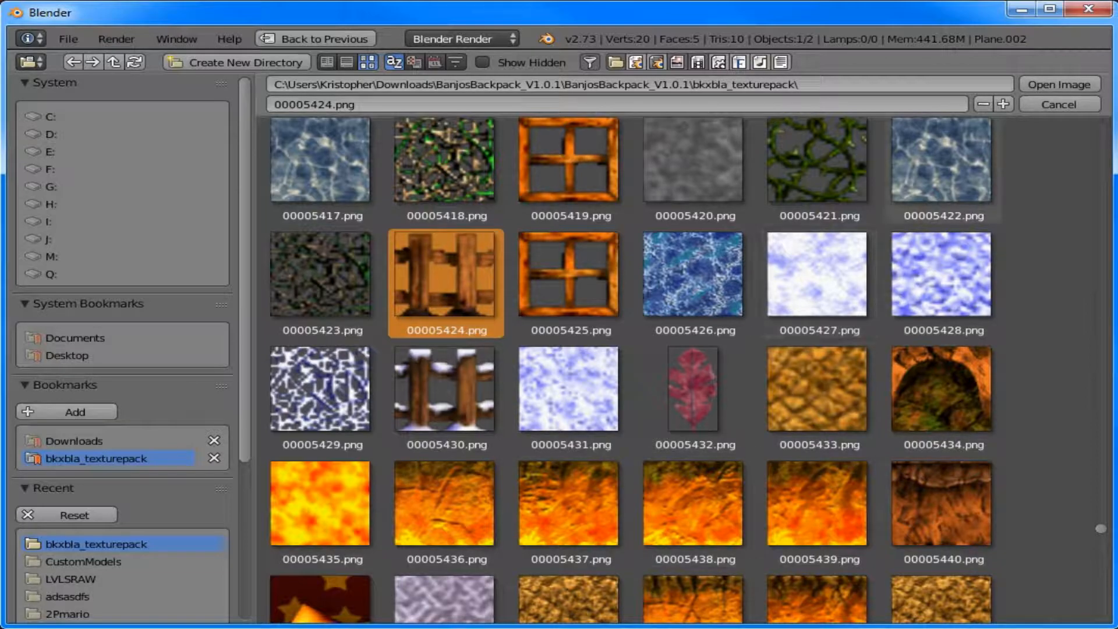
click(1058, 85)
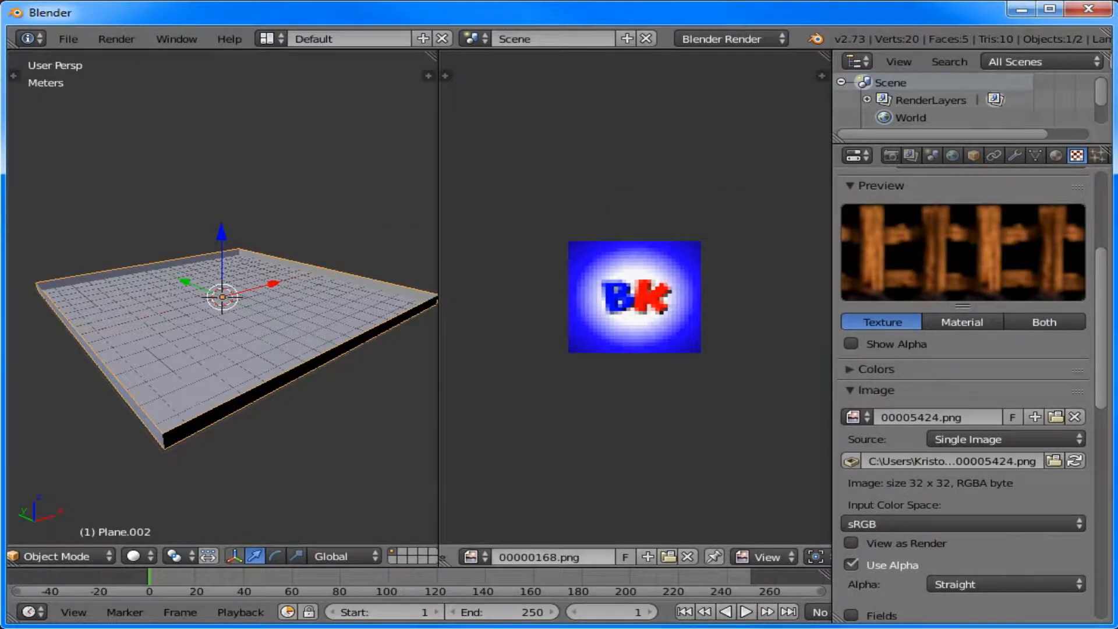
Step: Display 00005424.png in the UV/Image Editor, and UV unwrap all four wall faces in Edit Mode
click(471, 556)
click(524, 386)
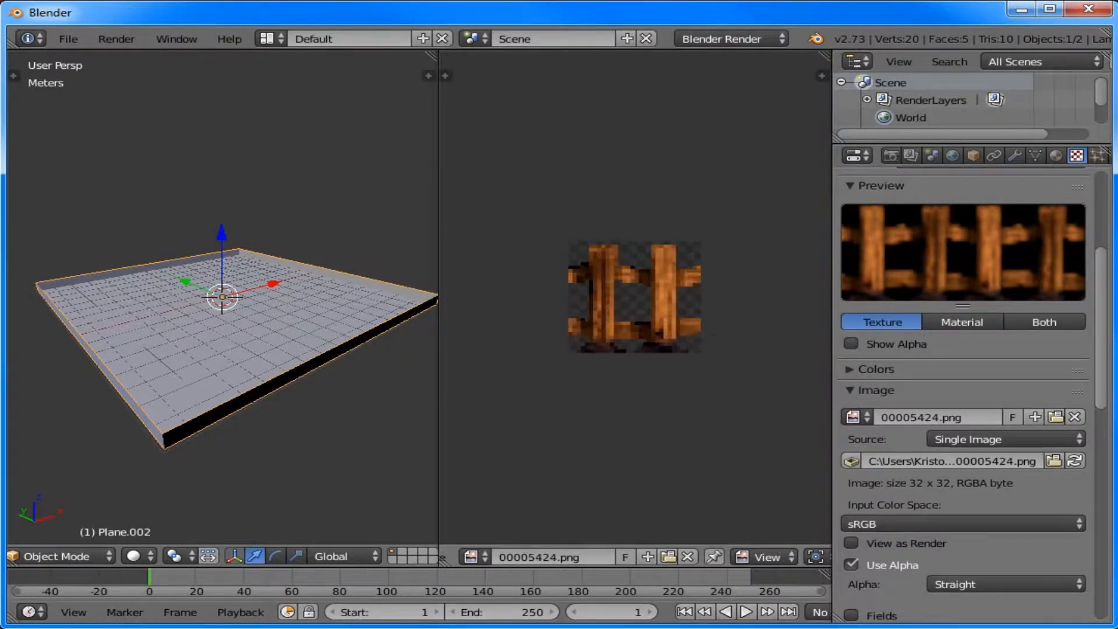
key(Tab)
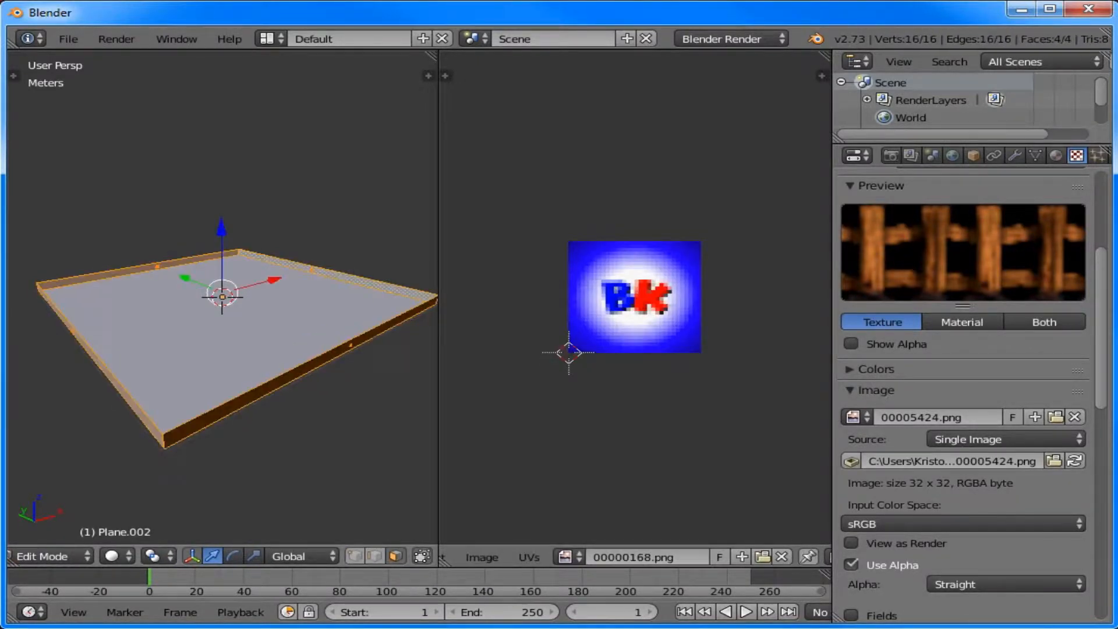
key(u)
click(150, 309)
Step: Set UV snapping to Vertex and move the topmost wall UV strip down along Y onto the bottom strip
scroll(635, 296, up, 4)
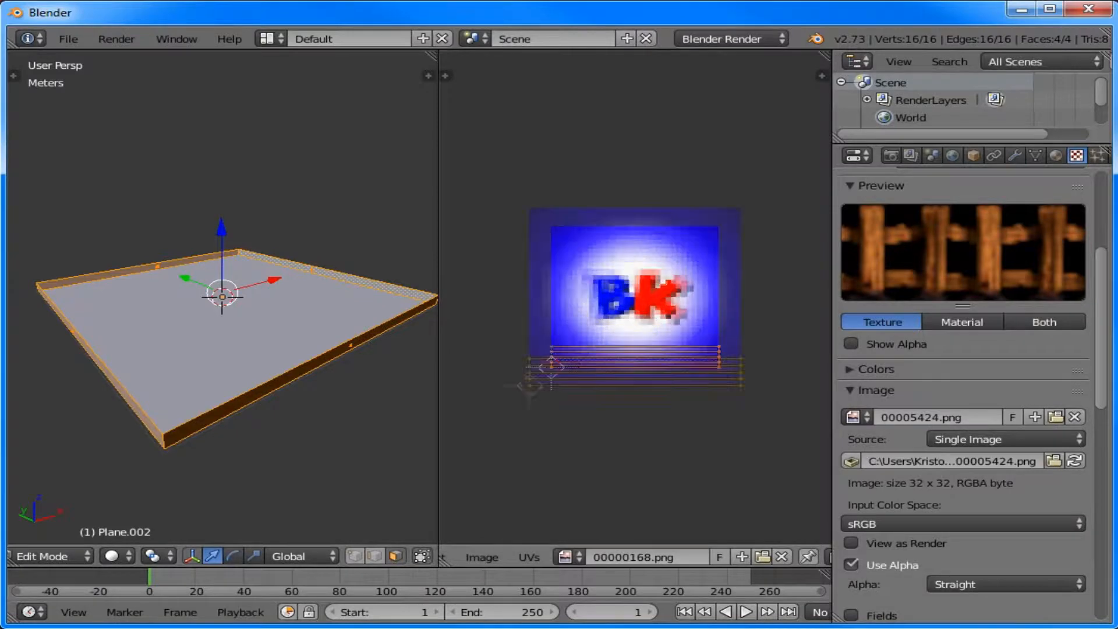
scroll(634, 297, up, 2)
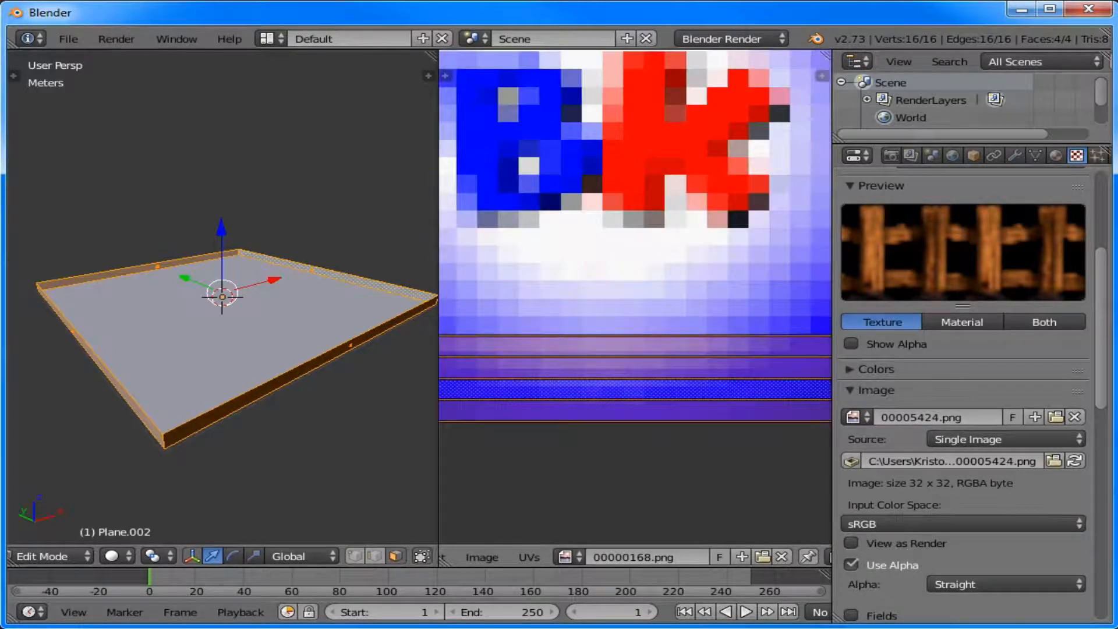
scroll(634, 297, up, 1)
middle_drag(635, 297, 506, 298)
key(a)
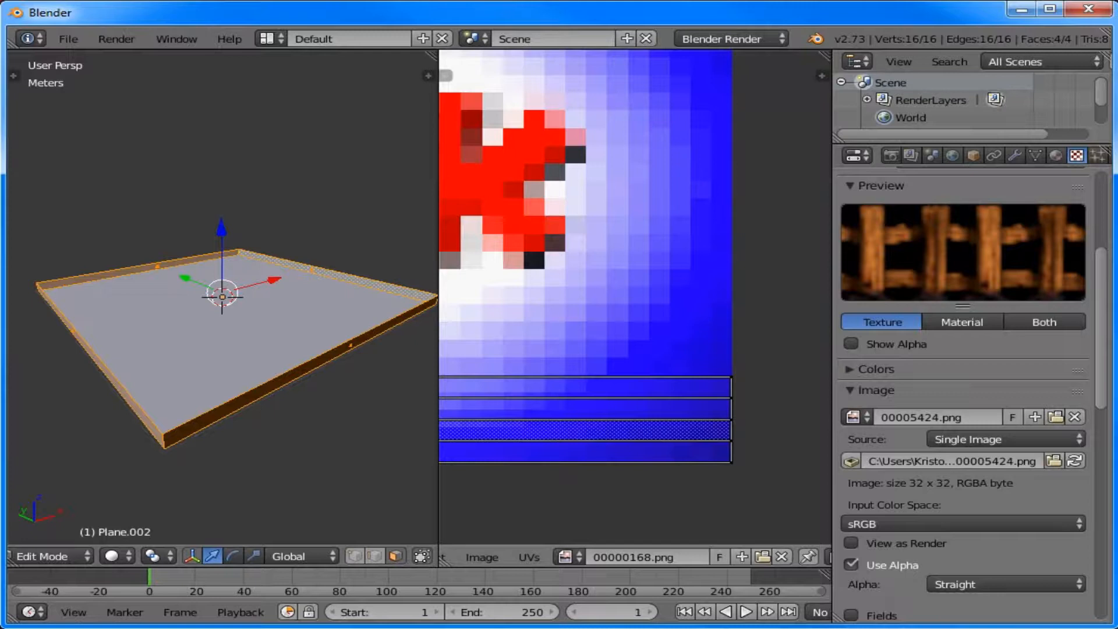
key(l)
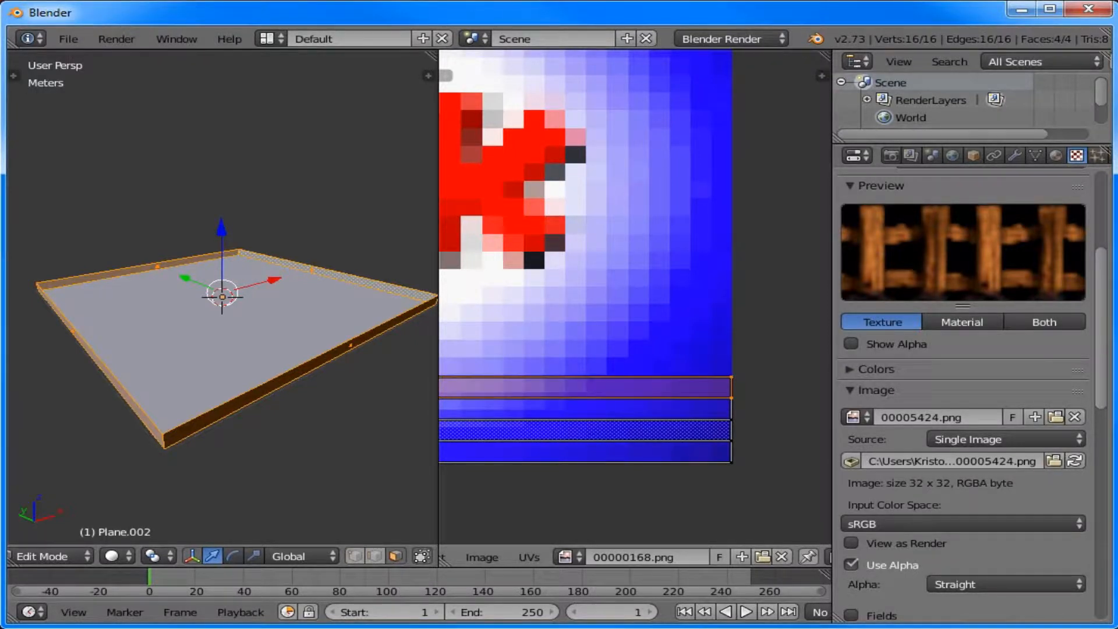
scroll(600, 558, down, 10)
scroll(598, 557, down, 6)
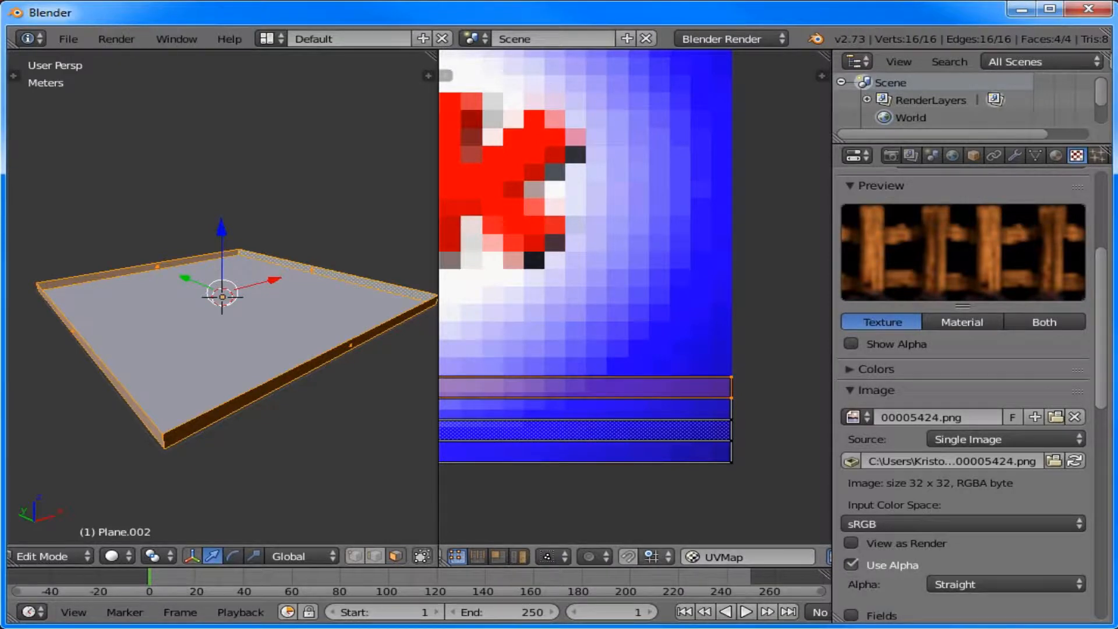
click(655, 557)
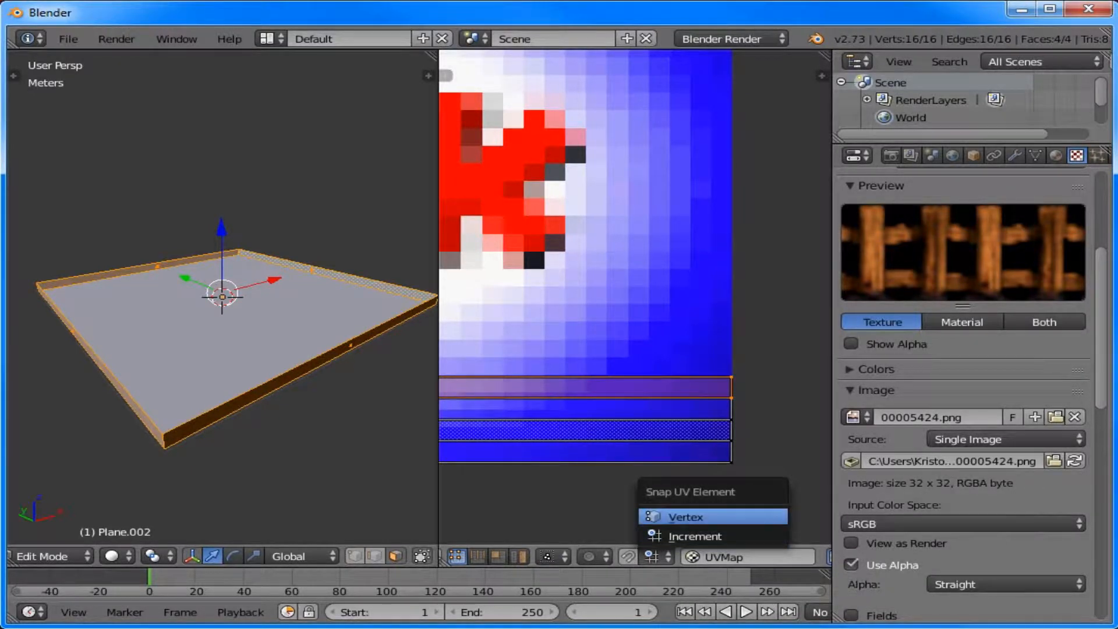
click(686, 517)
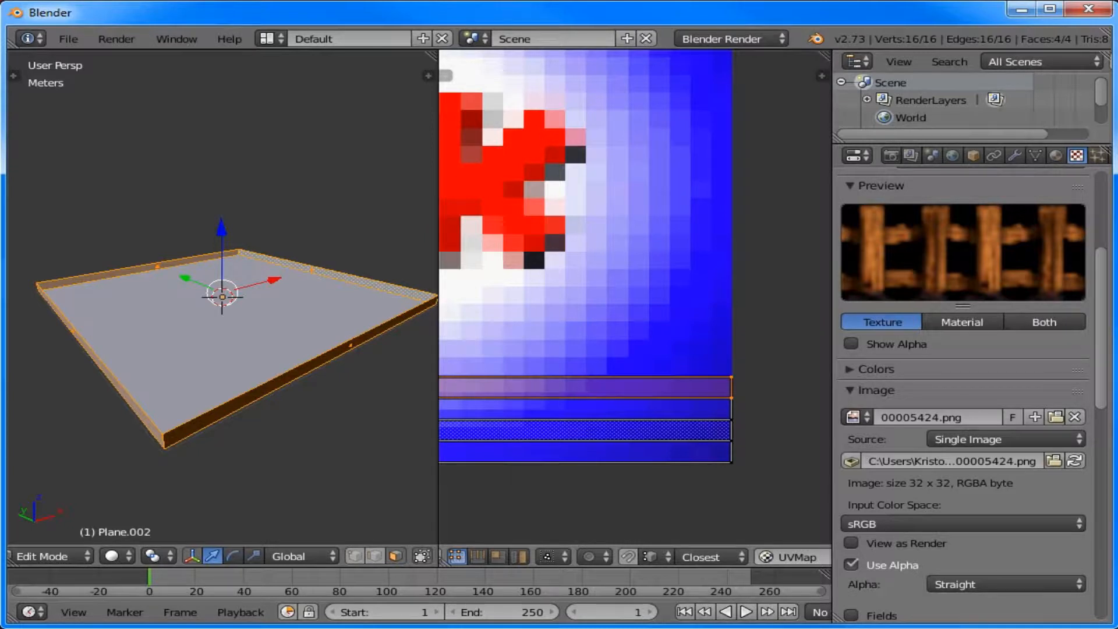
key(g)
key(y)
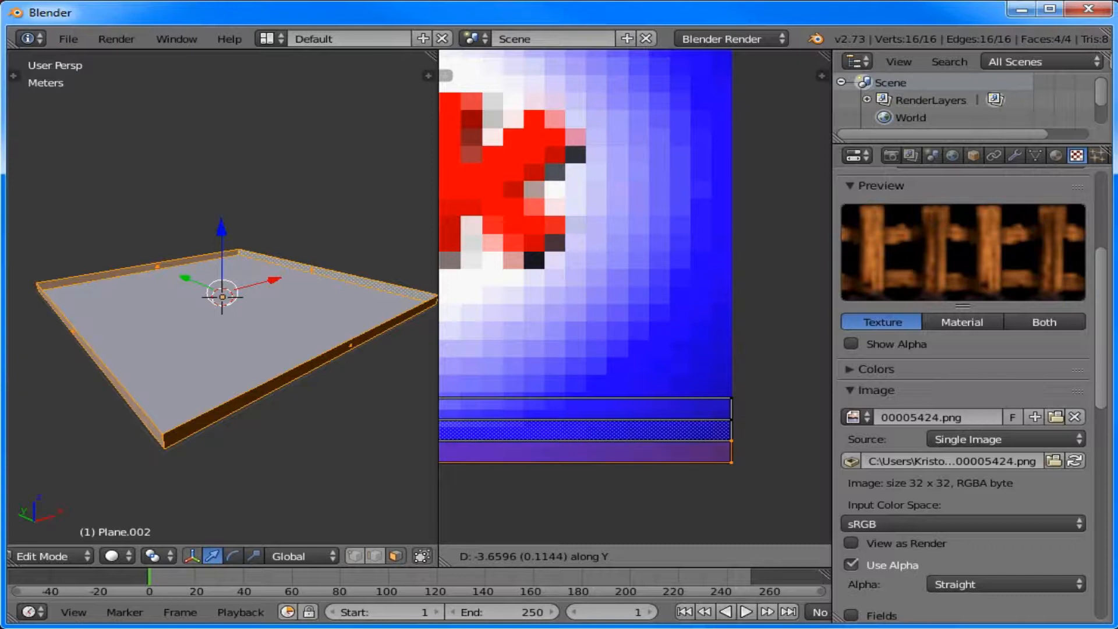
key(Return)
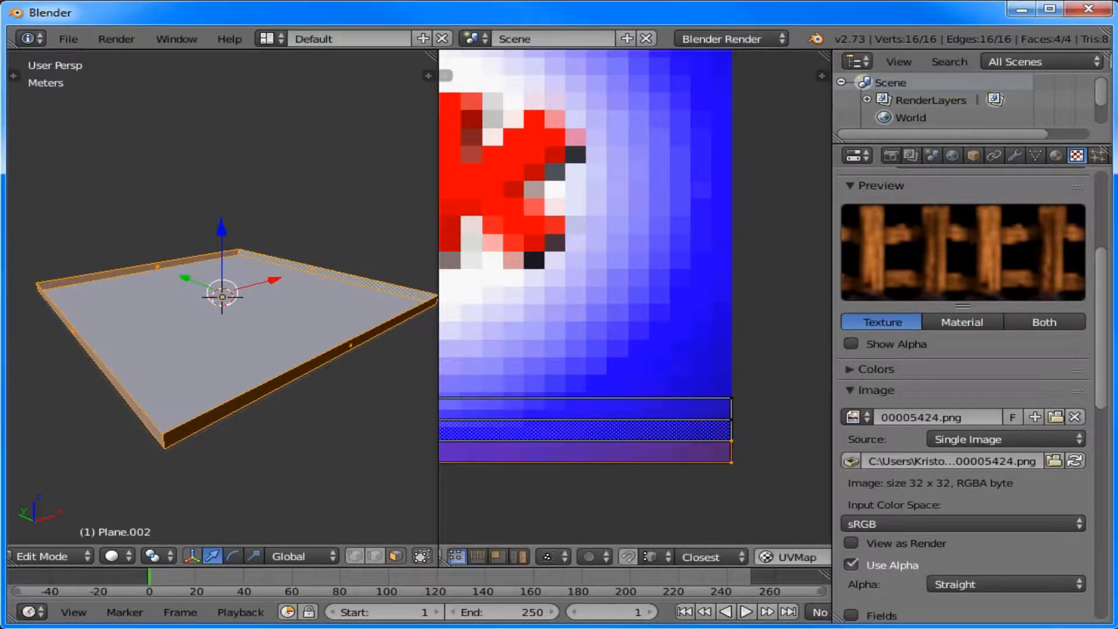
Step: Move the upper remaining UV strip along Y onto the one below, and shift both onto the bottom strip so all four overlap
right_click(732, 398)
key(ctrl+l)
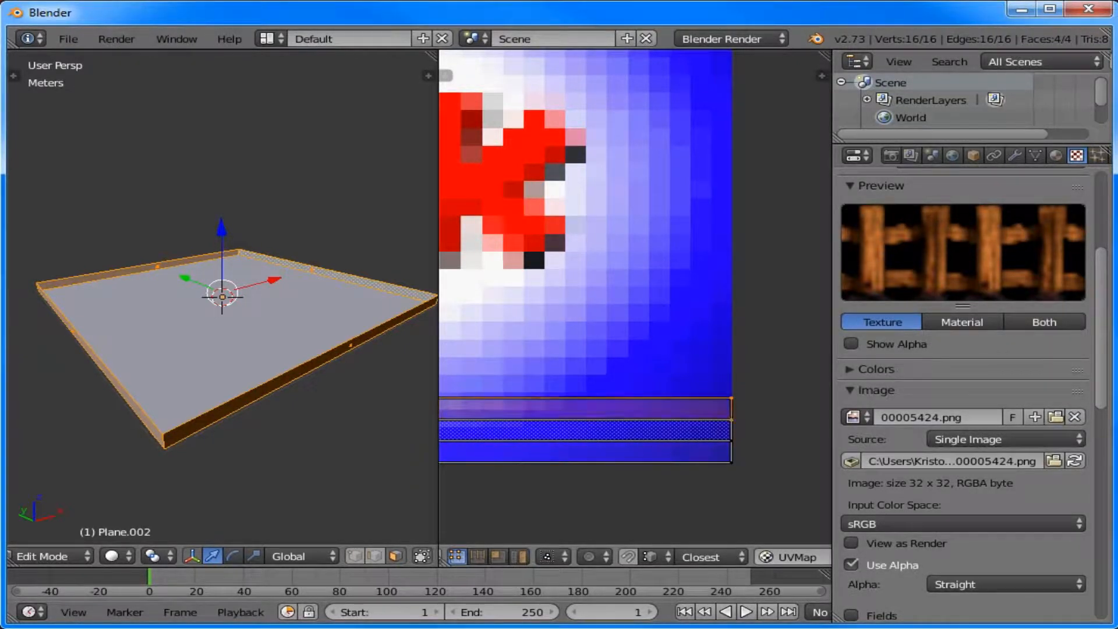
key(g)
key(y)
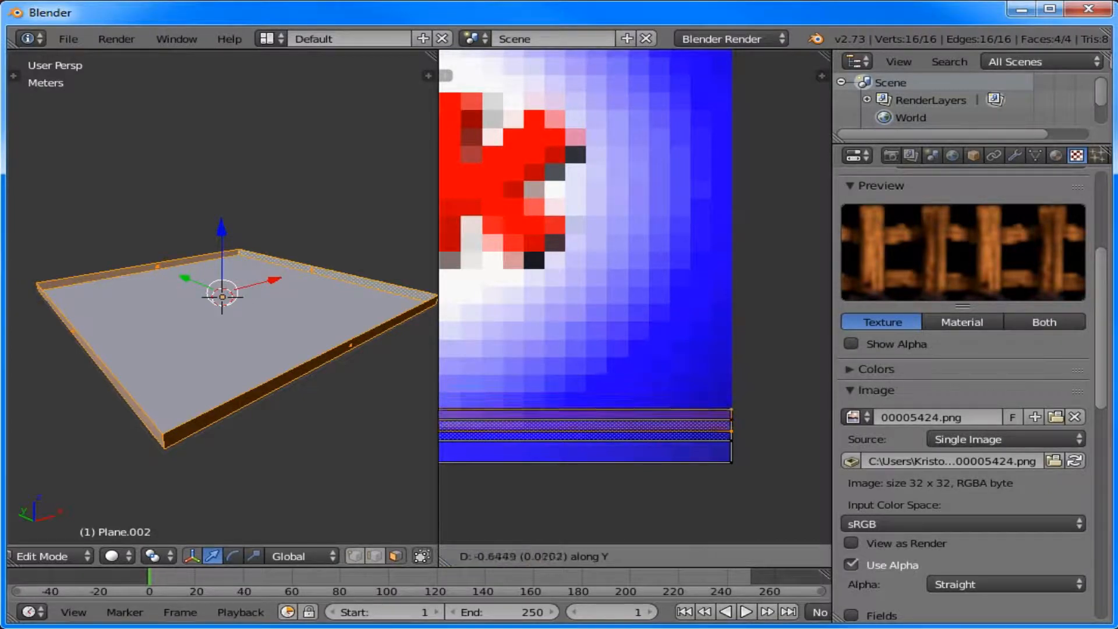
key(Return)
key(a)
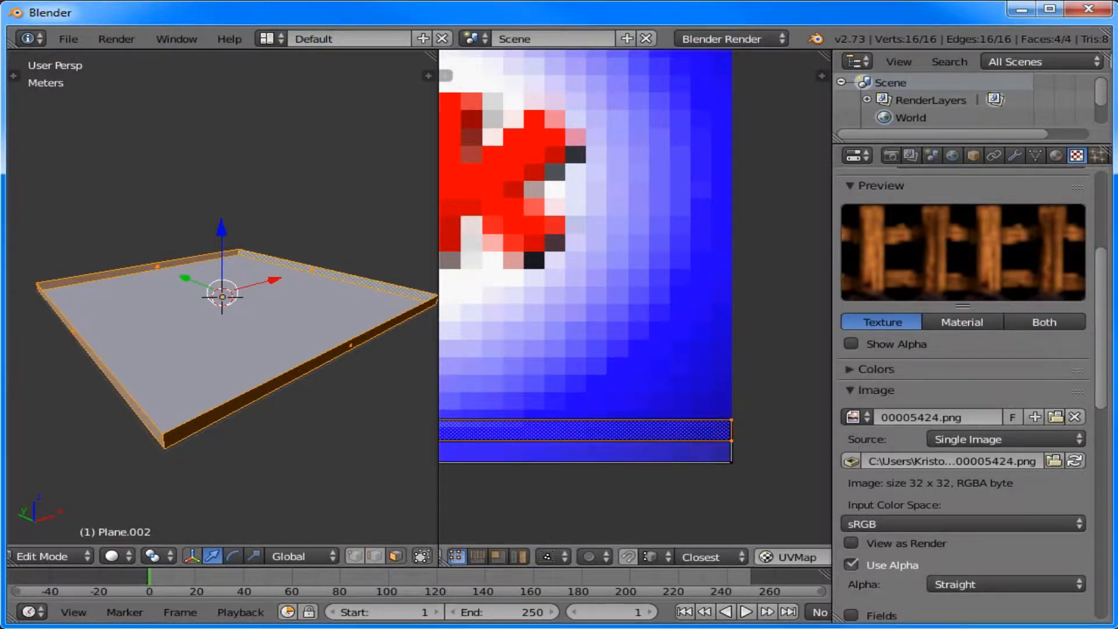
key(g)
key(y)
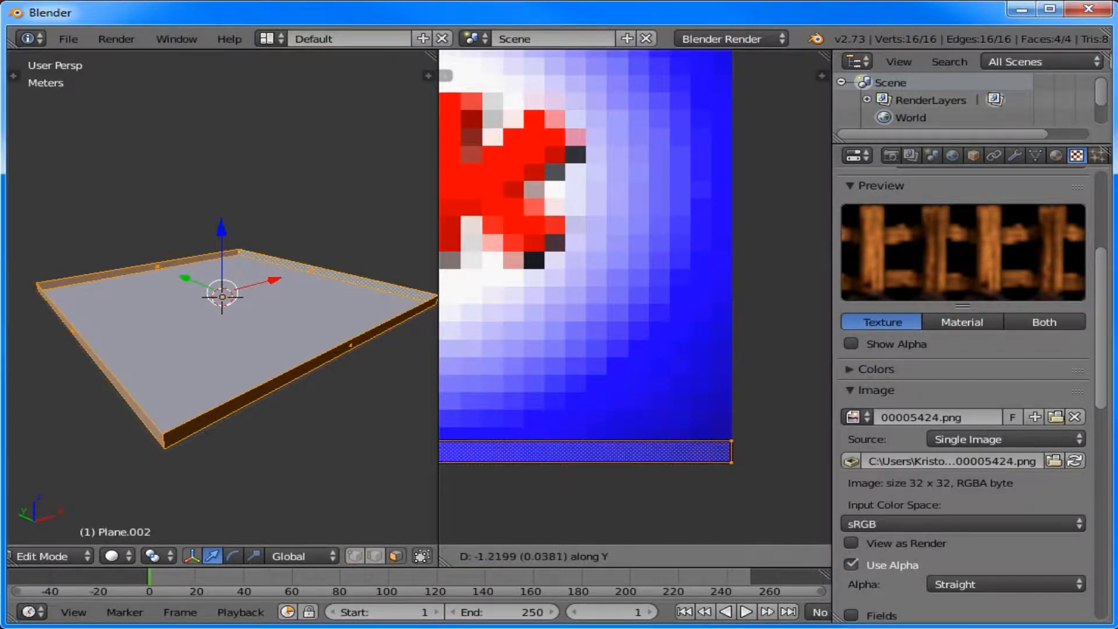
key(Return)
key(Home)
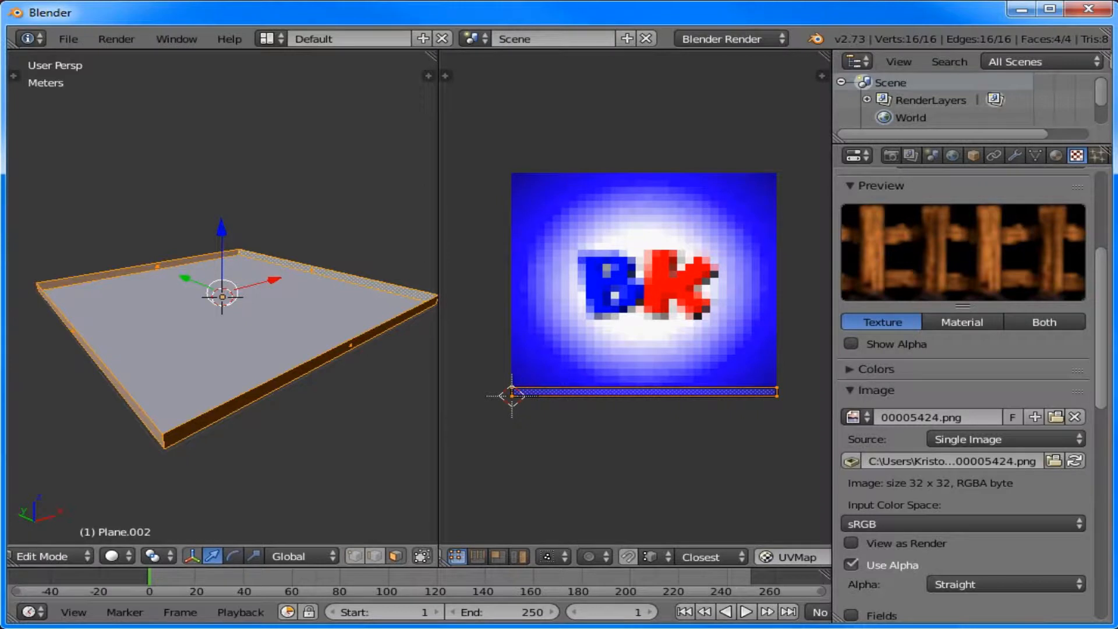
Step: Switch the 3D viewport to Texture shading and inspect the border walls
scroll(221, 556, down, 6)
scroll(221, 556, up, 6)
click(181, 556)
click(178, 556)
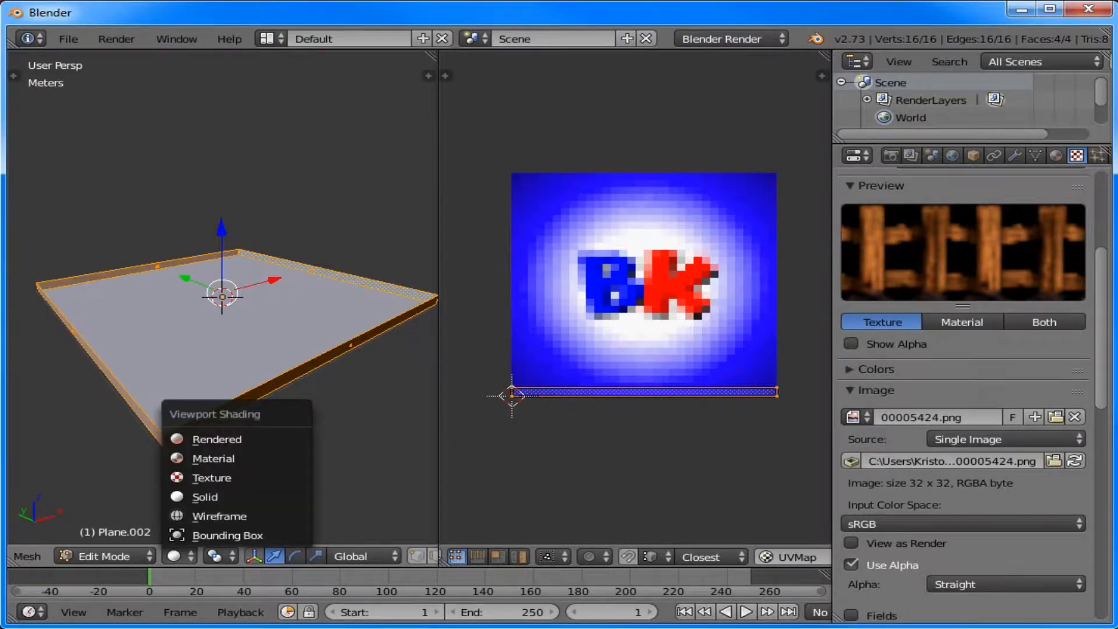
click(212, 477)
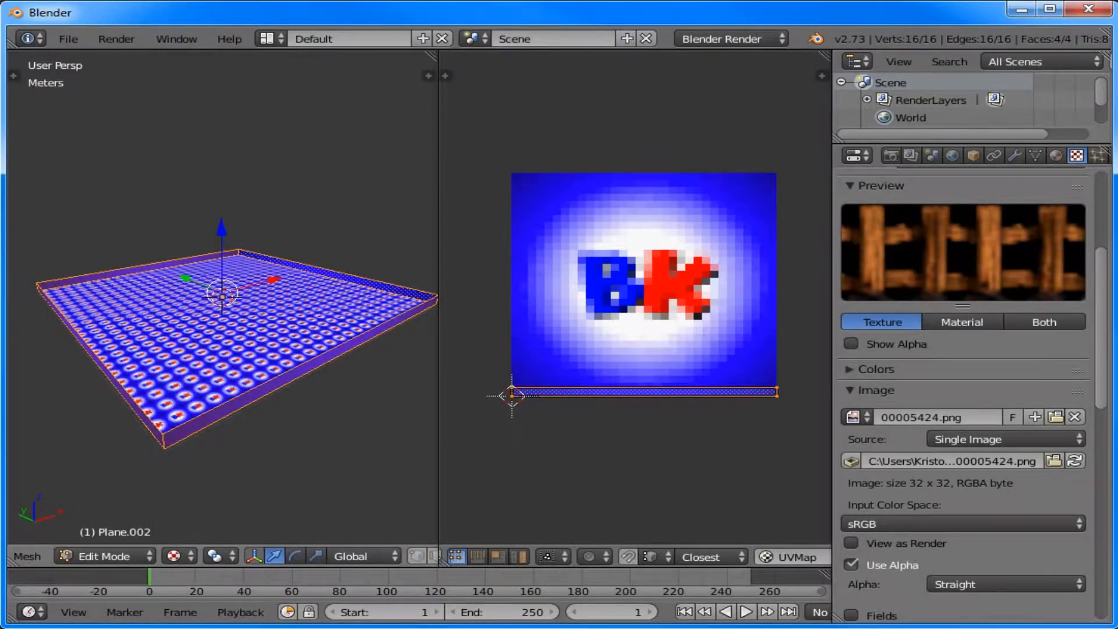
middle_drag(233, 349, 320, 401)
scroll(326, 314, up, 4)
scroll(320, 402, down, 2)
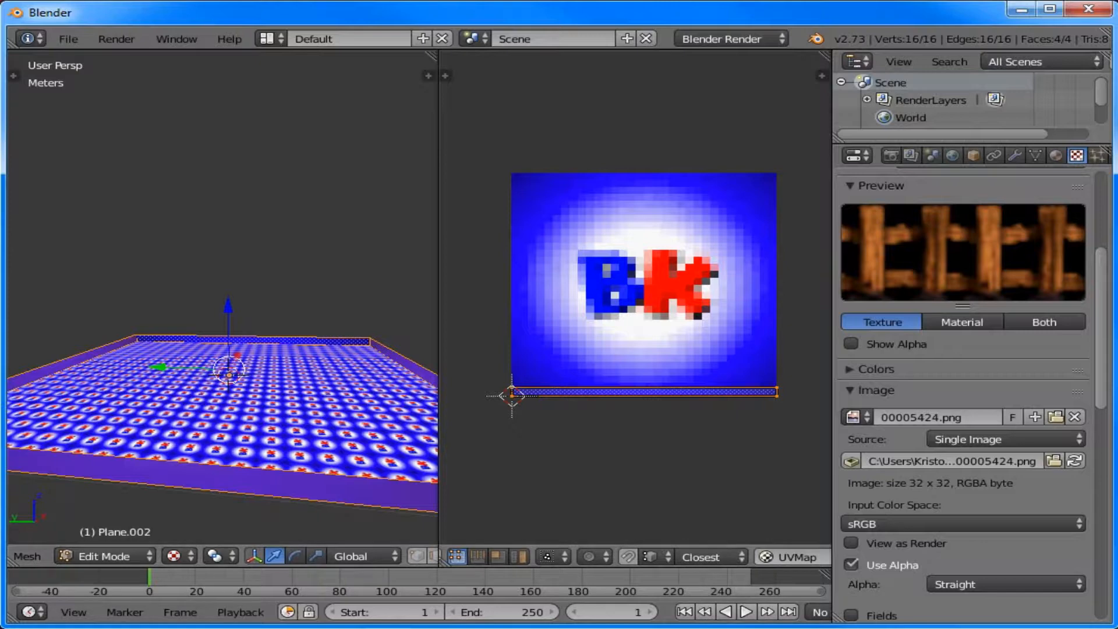
Step: Assign 00005424.png to the selected wall faces in the UV/Image Editor and inspect the fence texture on the walls
scroll(456, 558, up, 2)
scroll(460, 527, up, 5)
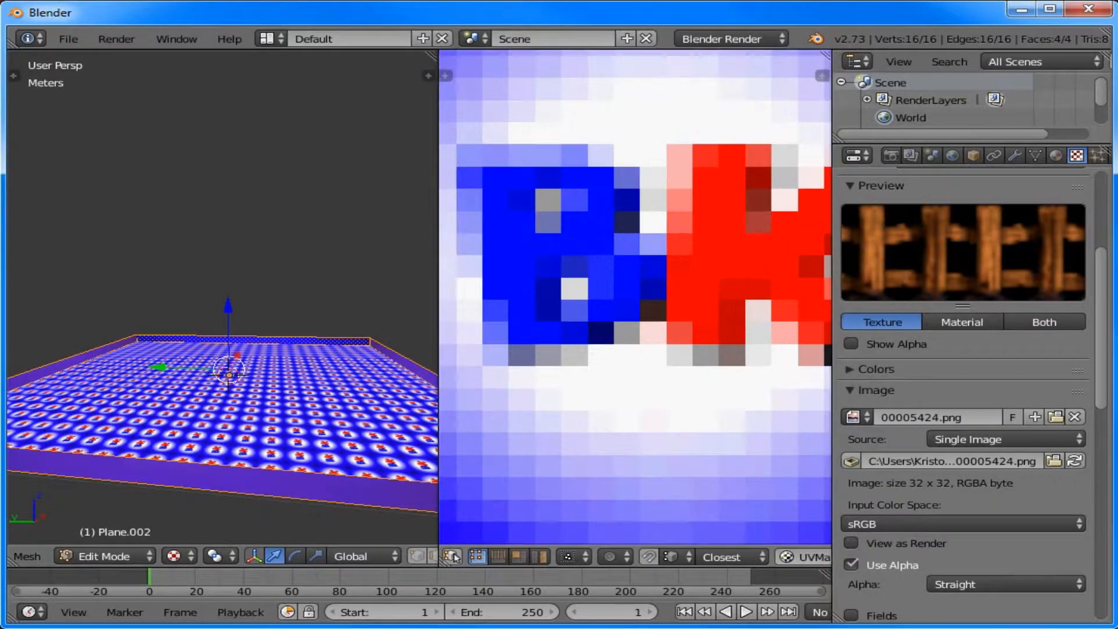
scroll(451, 556, down, 7)
scroll(457, 527, up, 2)
scroll(452, 557, down, 15)
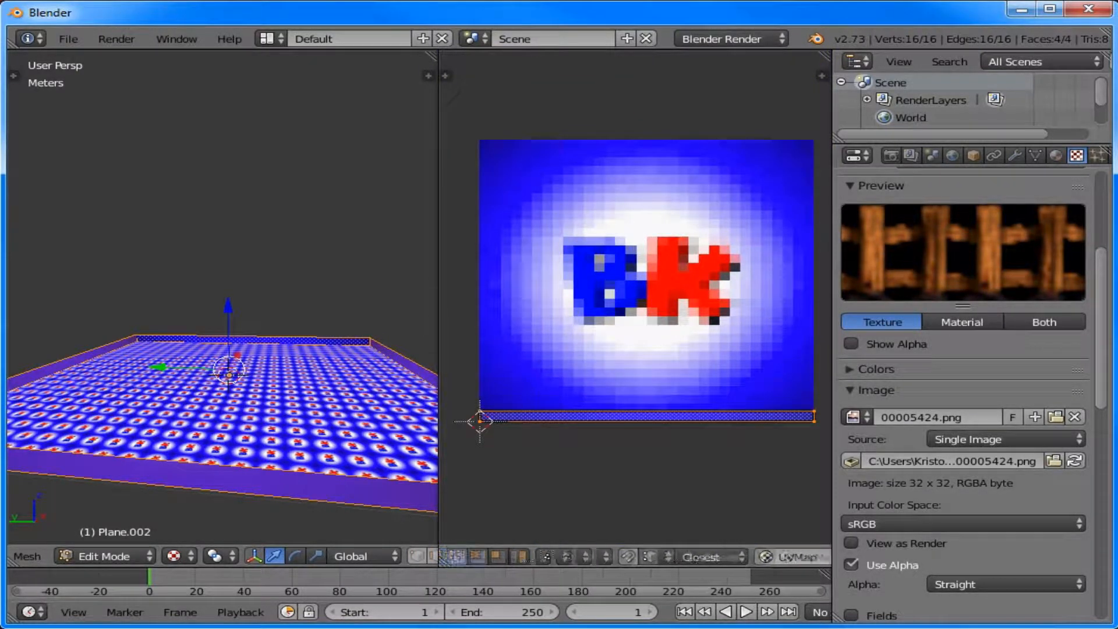
scroll(454, 558, up, 2)
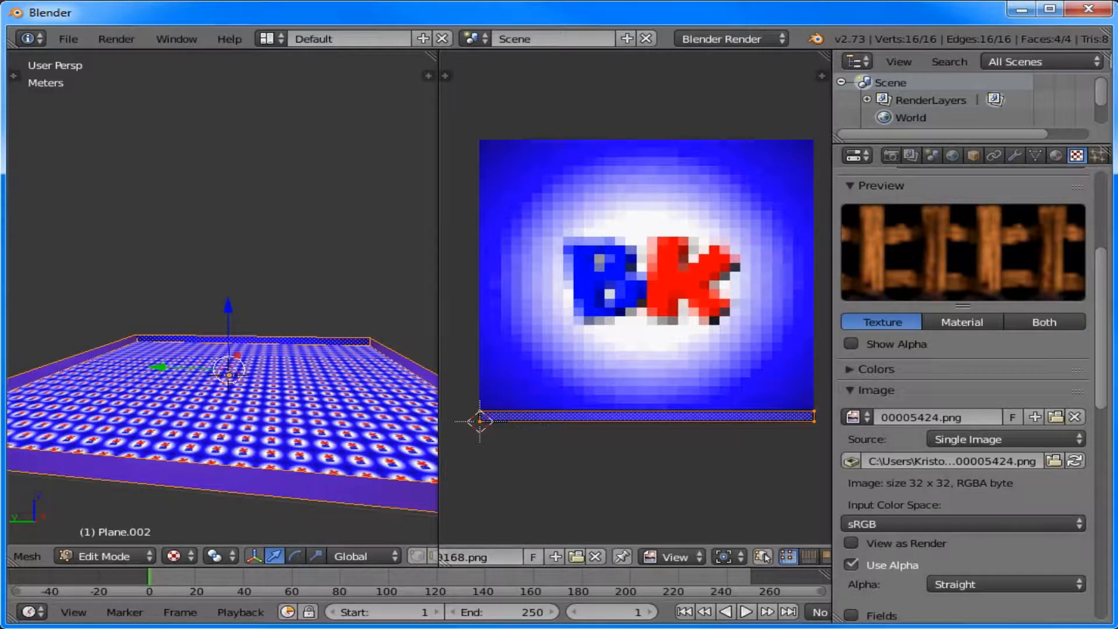
click(673, 556)
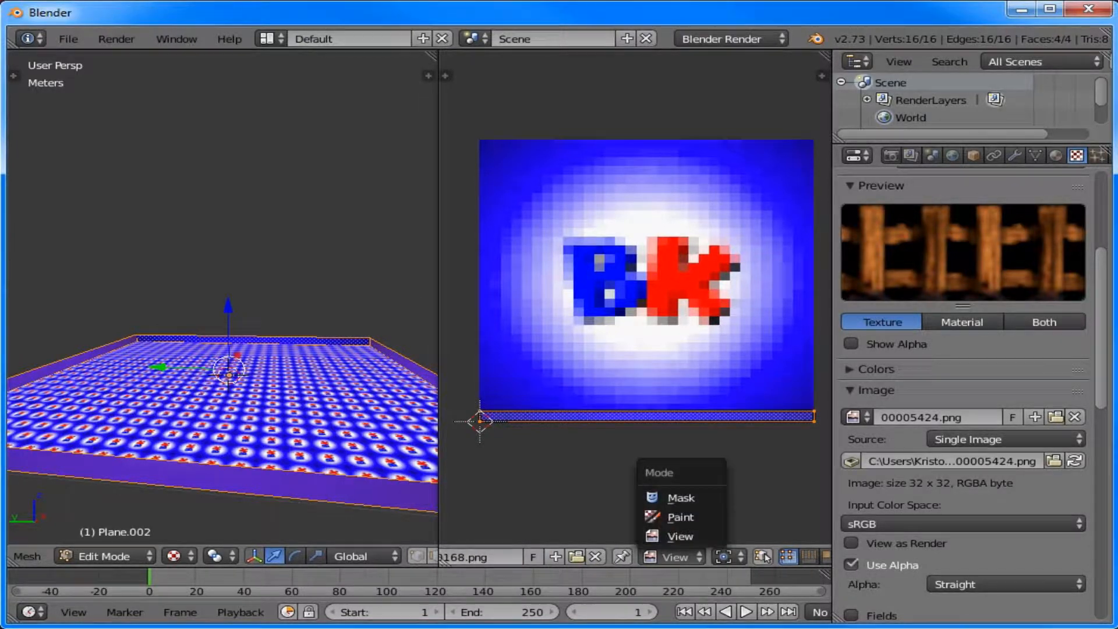
scroll(764, 558, up, 8)
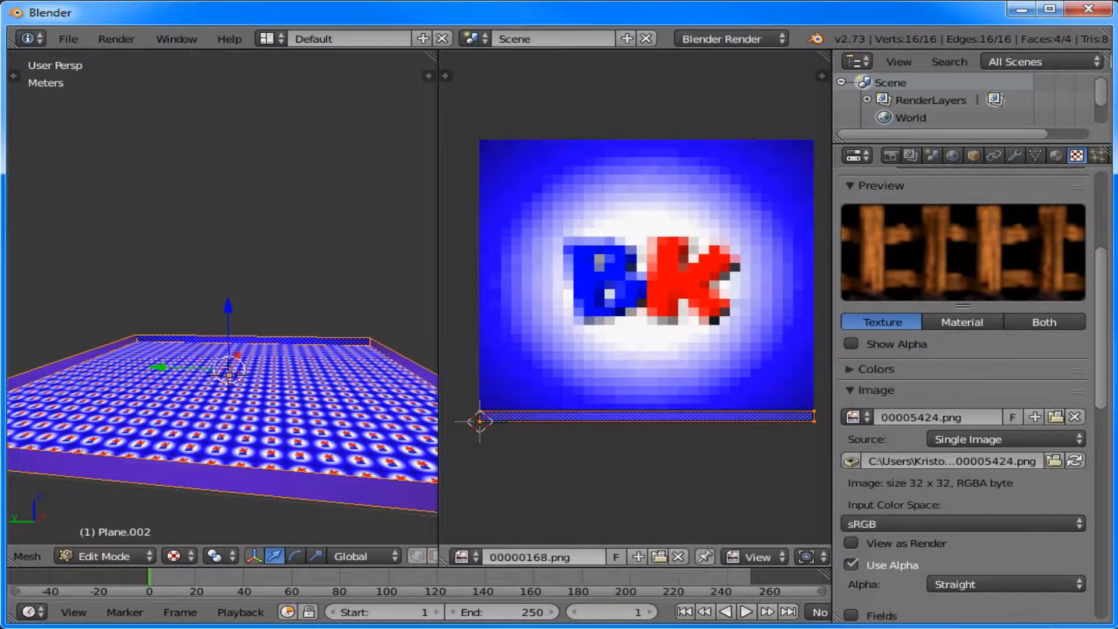
click(544, 557)
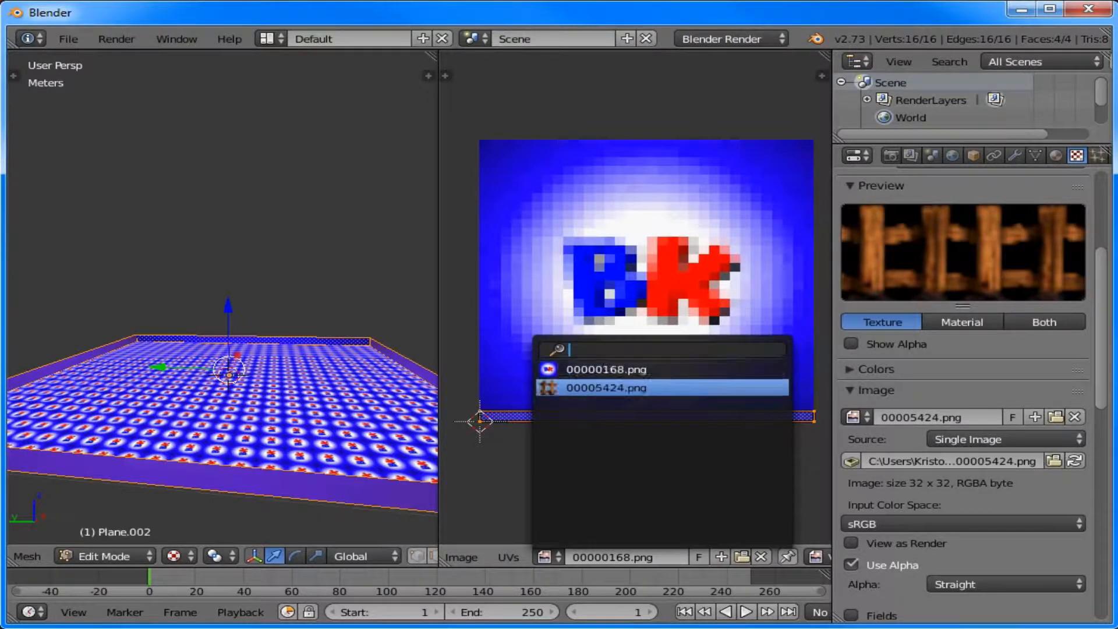
click(605, 387)
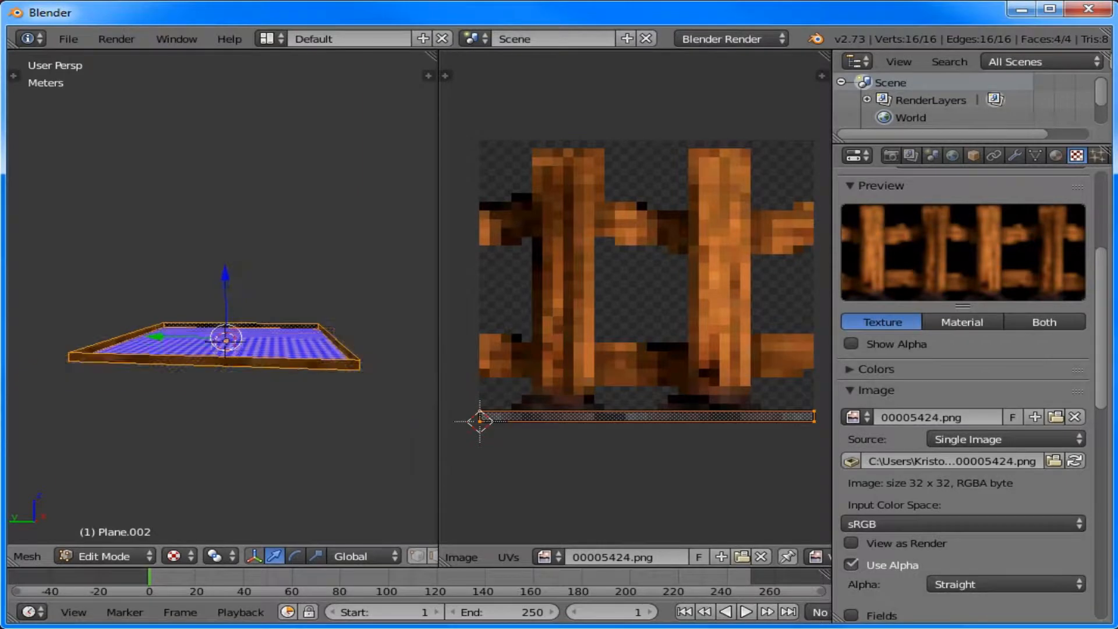
middle_drag(233, 402, 300, 425)
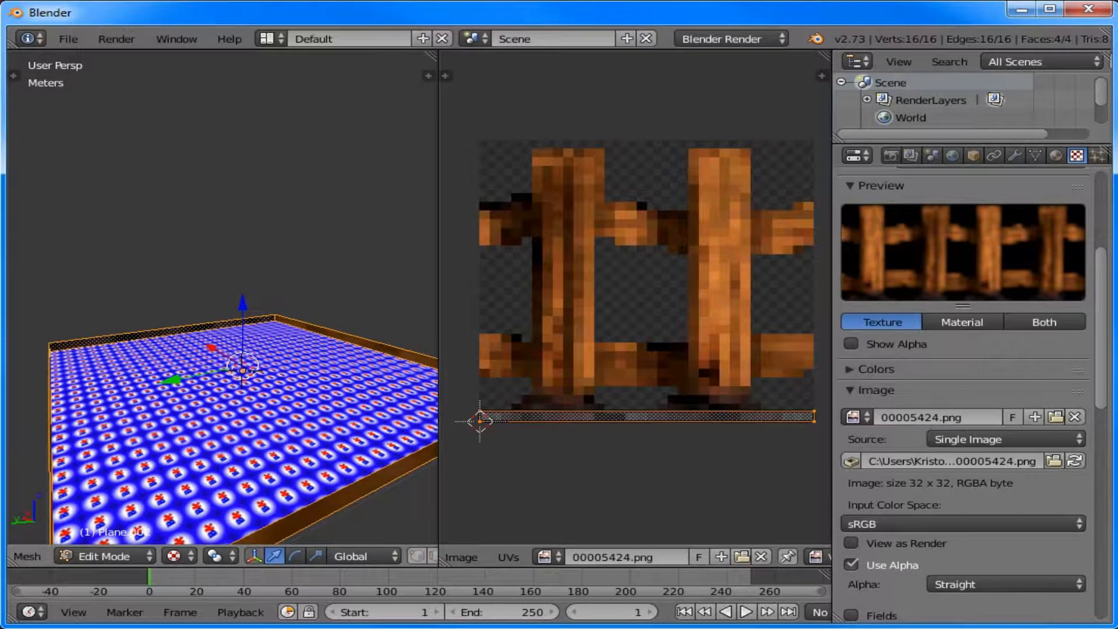
Step: Select all the overlapping wall UV strips and scale them up uniformly so the fence texture starts repeating along the walls
key(Tab)
middle_drag(233, 402, 331, 387)
key(Tab)
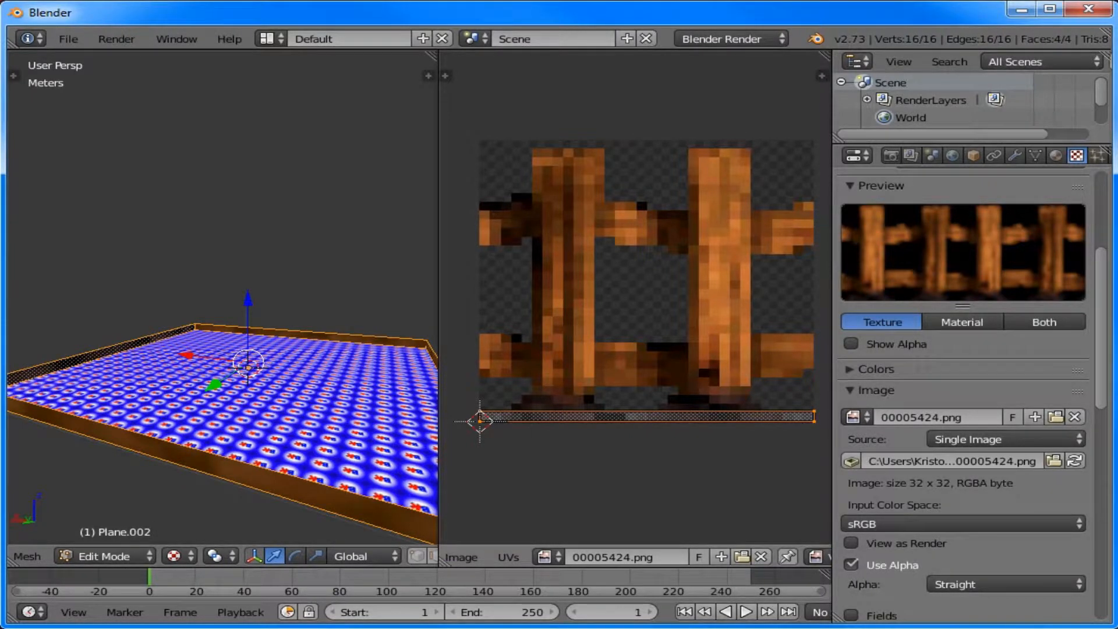
scroll(636, 299, down, 1)
scroll(636, 300, up, 2)
scroll(636, 299, down, 2)
scroll(636, 299, up, 2)
scroll(636, 299, down, 6)
scroll(635, 300, up, 4)
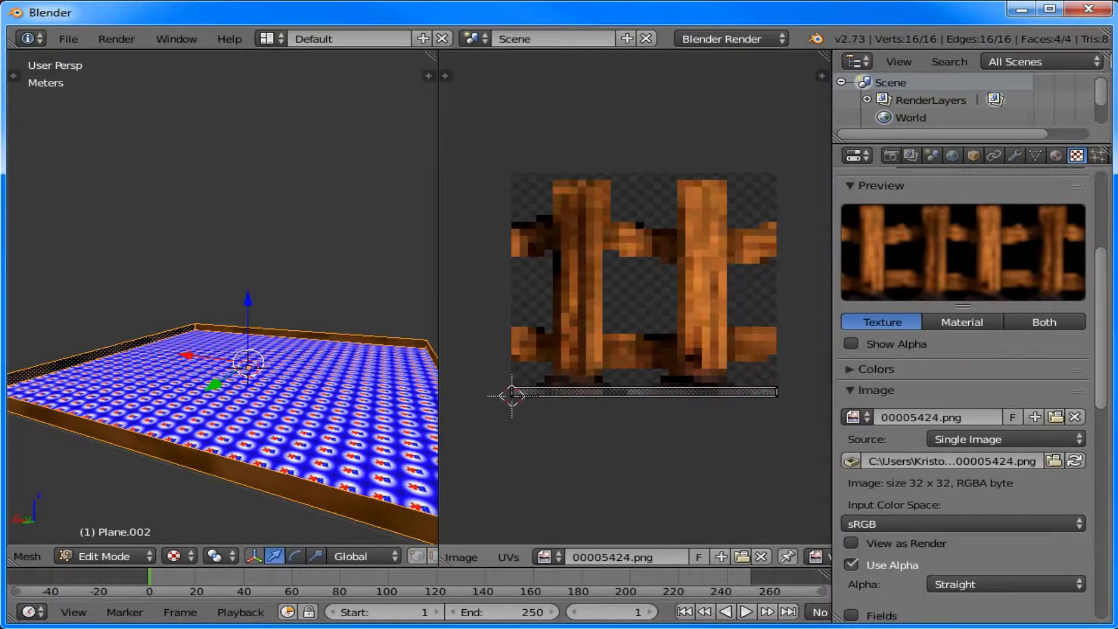
key(a)
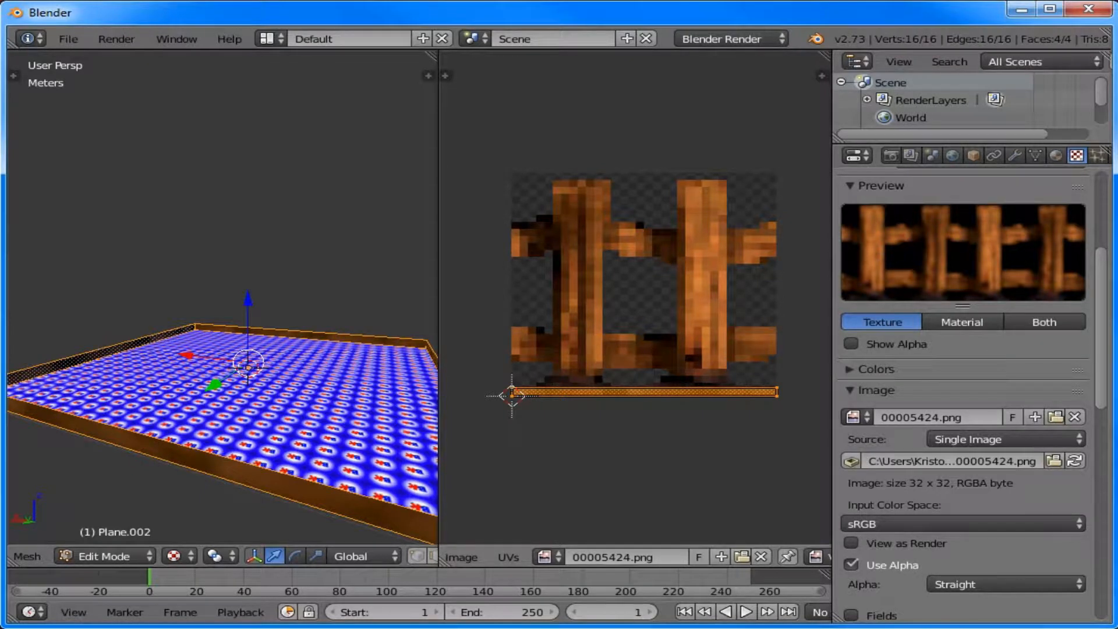
key(s)
click(738, 137)
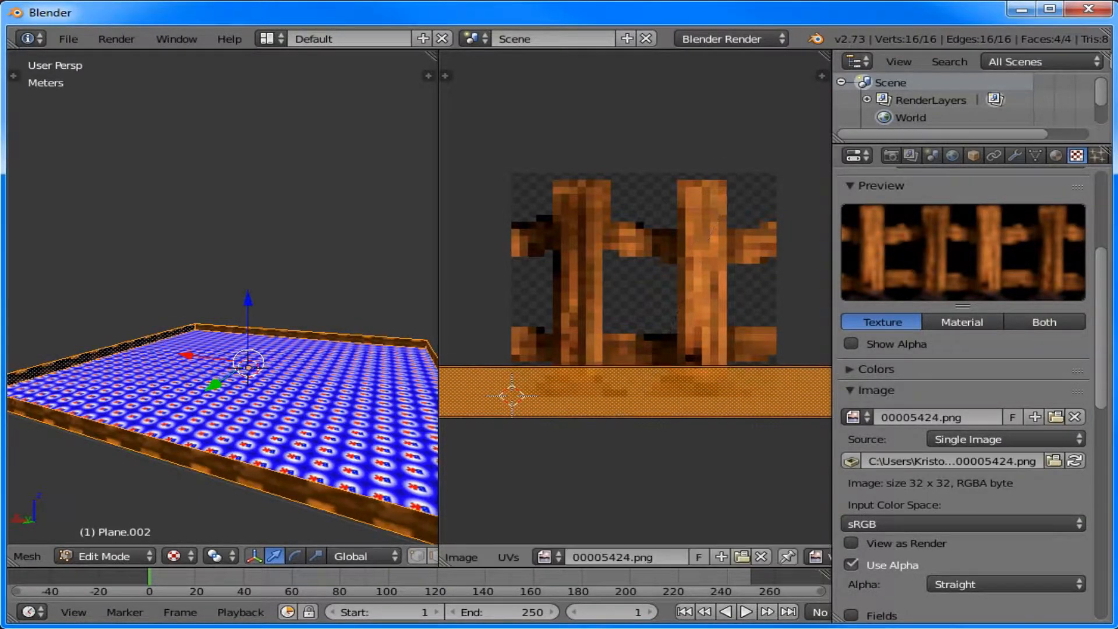
Step: Move the enlarged wall UV strips up over the fence image and scale them uniformly by about 3.25
key(g)
key(Return)
key(s)
key(y)
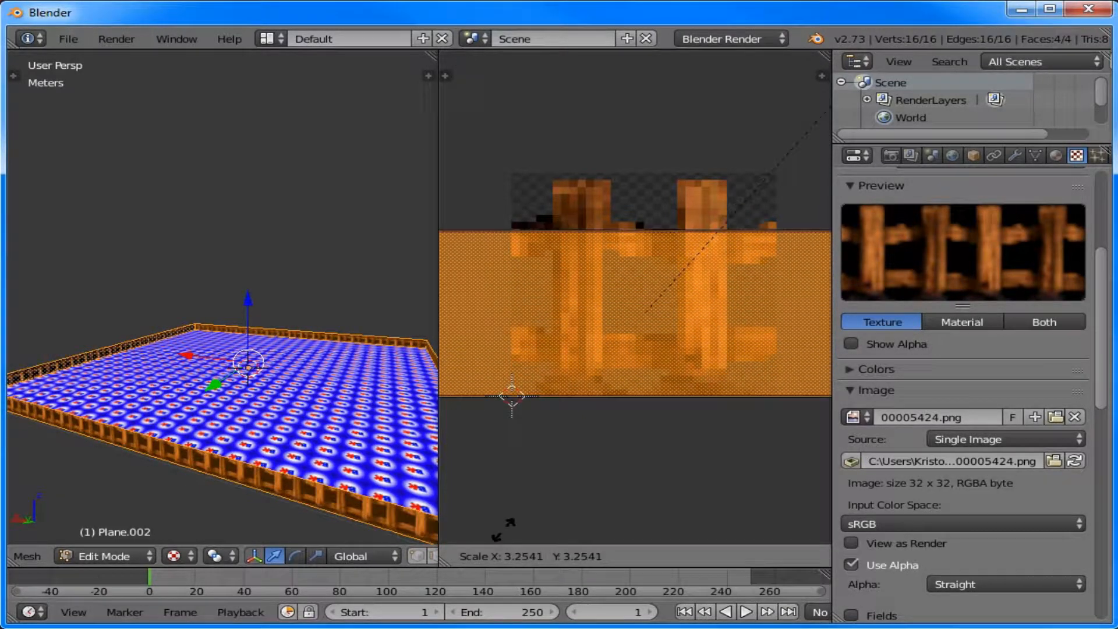
key(Return)
Step: Reposition the wall UV strips and scale them up until they span the full height of the fence image
key(g)
key(x)
key(Return)
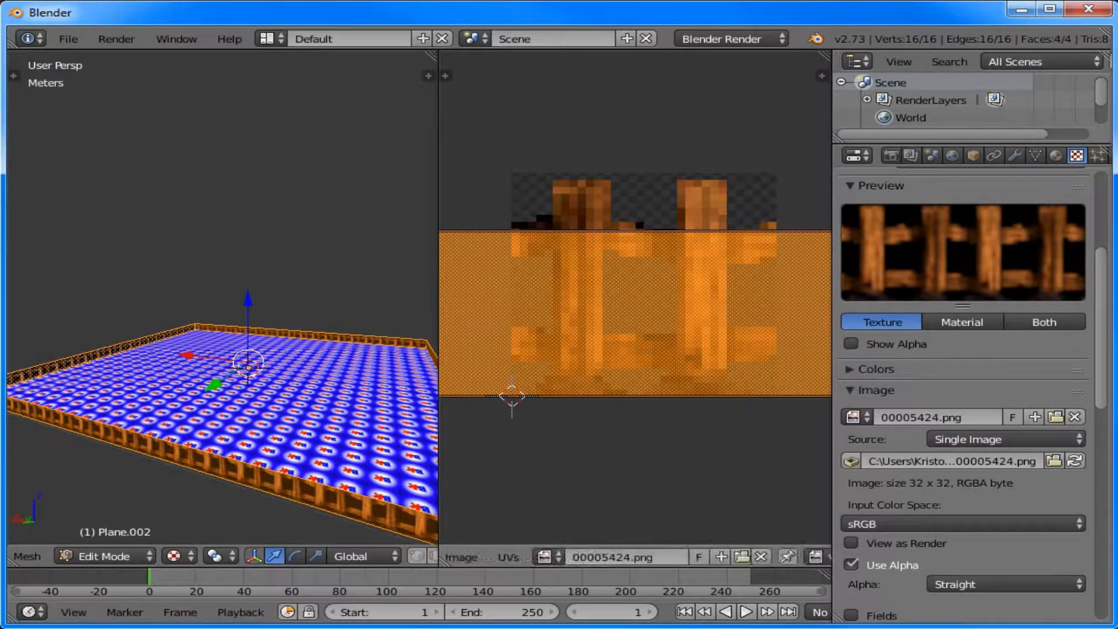
key(g)
key(Return)
key(s)
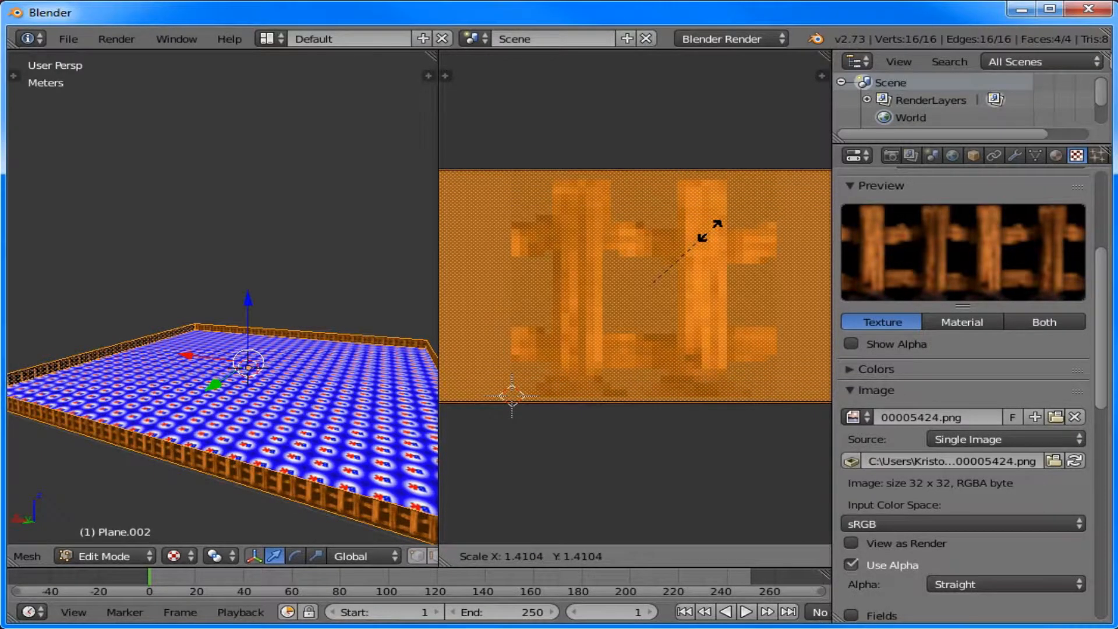
key(Return)
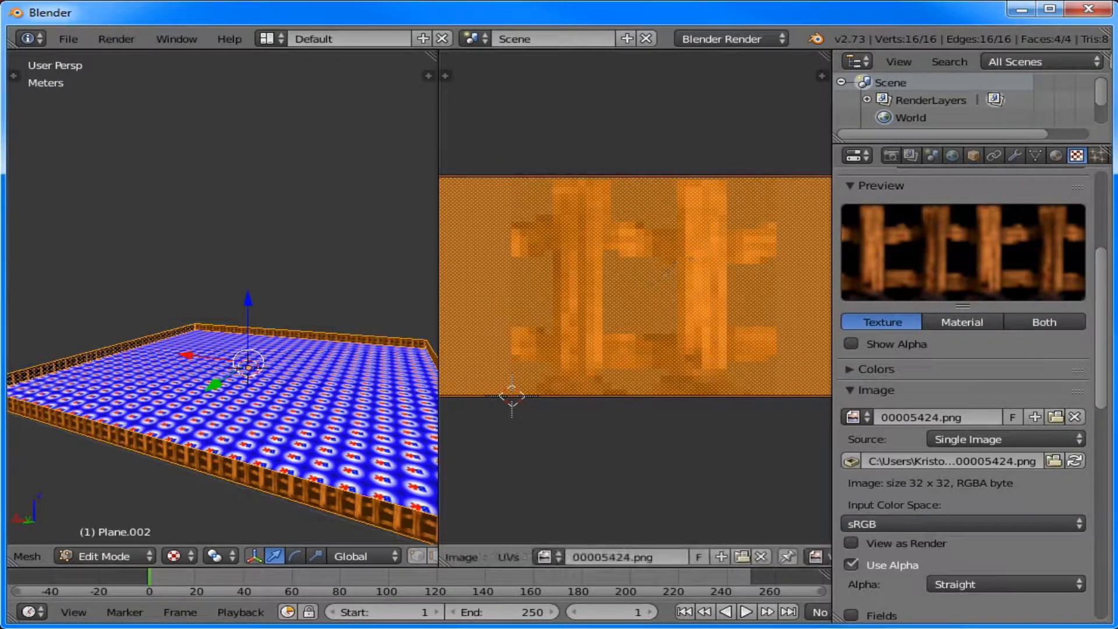
Step: Select the back wall face and inspect the fence texture's orientation and alignment around the border walls
scroll(685, 265, up, 3)
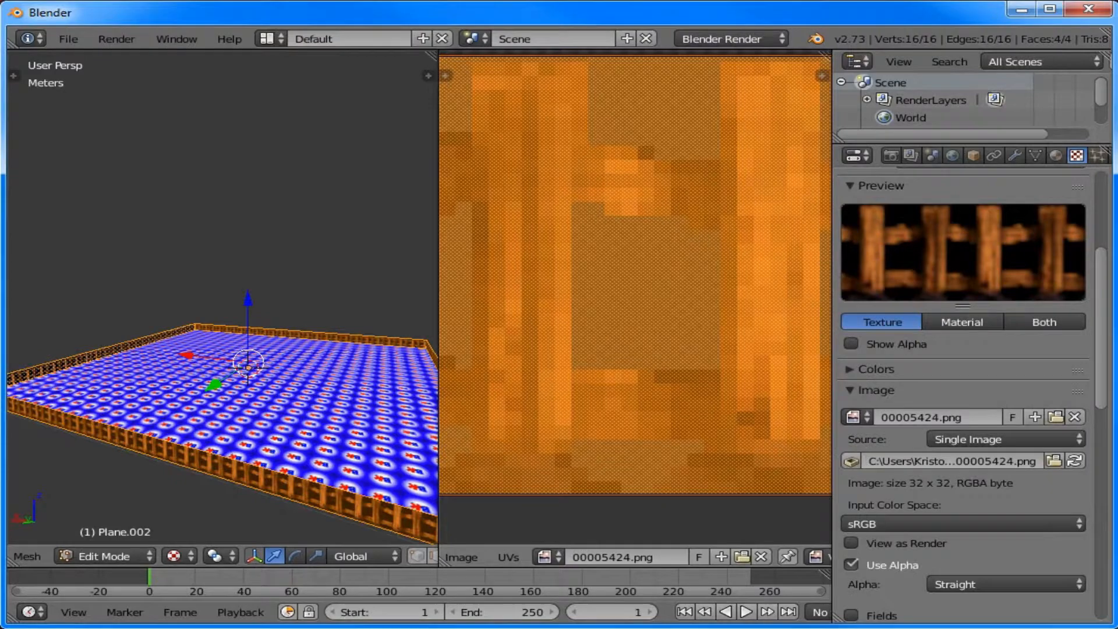
scroll(222, 297, up, 2)
middle_drag(233, 349, 254, 434)
scroll(222, 297, up, 4)
scroll(222, 297, down, 6)
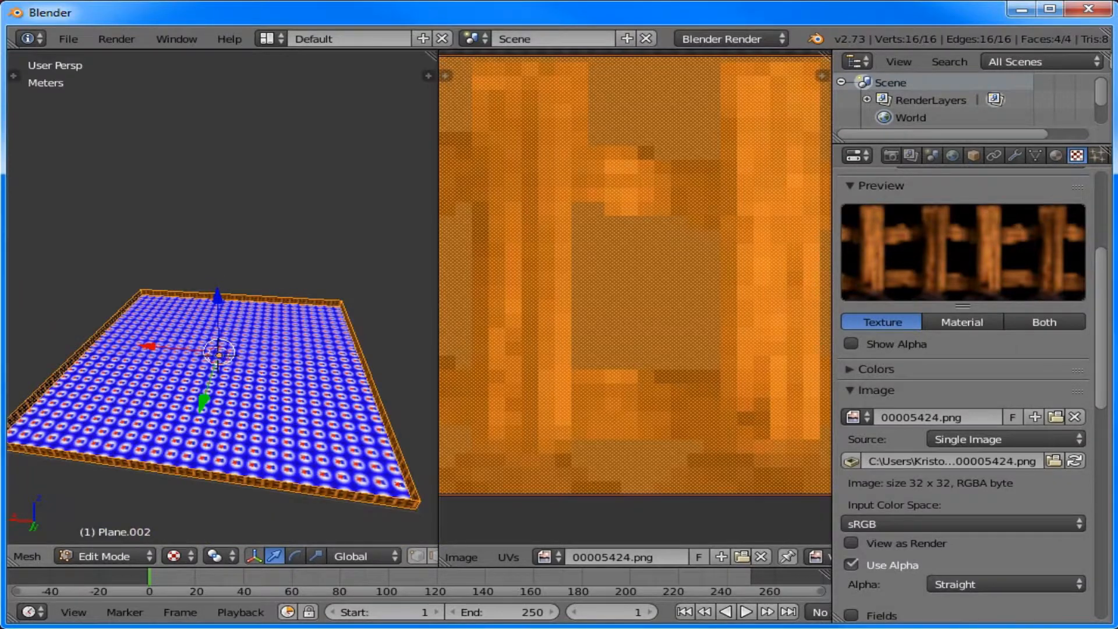
right_click(236, 298)
scroll(222, 297, up, 2)
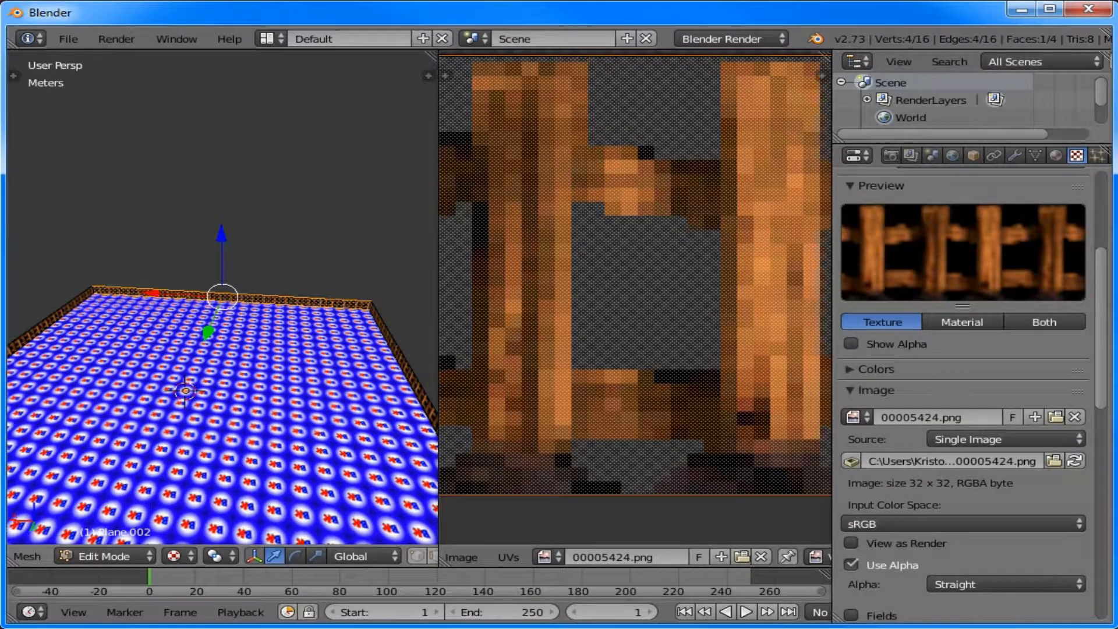
scroll(222, 297, up, 10)
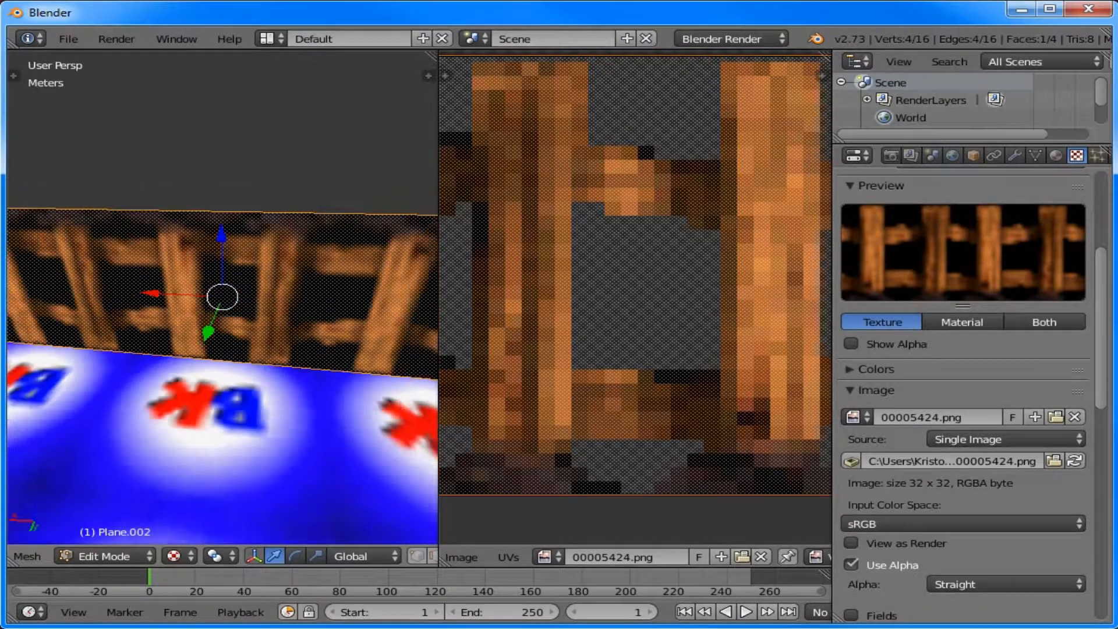
scroll(223, 297, down, 8)
shift+middle_drag(223, 297, 350, 221)
scroll(222, 297, up, 5)
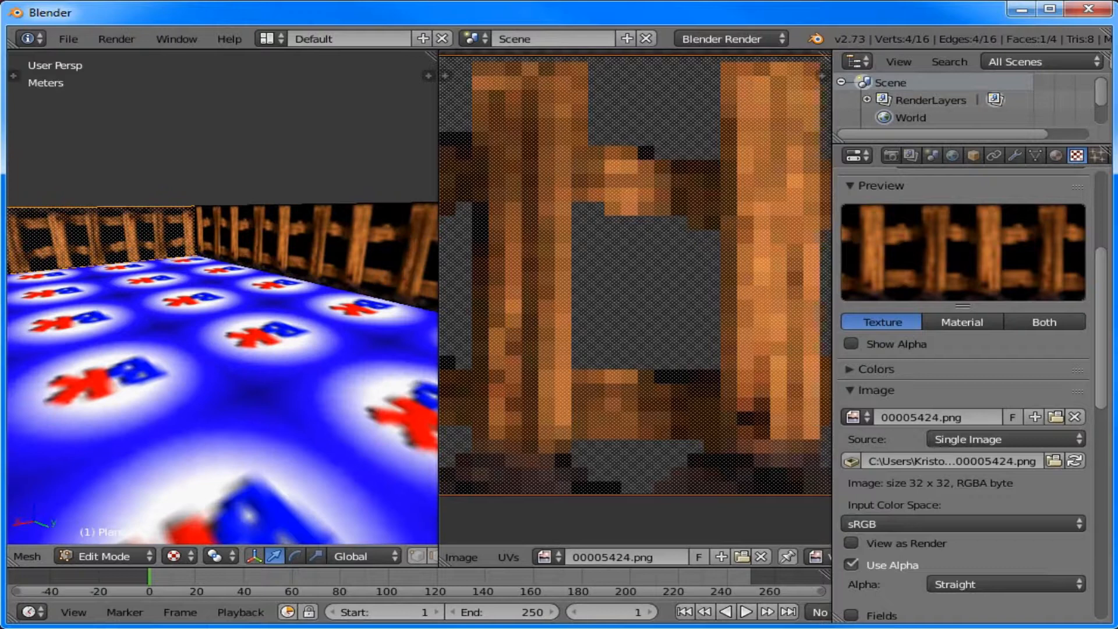
scroll(222, 297, down, 6)
scroll(222, 297, down, 5)
middle_drag(222, 297, 250, 274)
scroll(222, 297, up, 2)
scroll(222, 297, down, 1)
scroll(223, 297, down, 5)
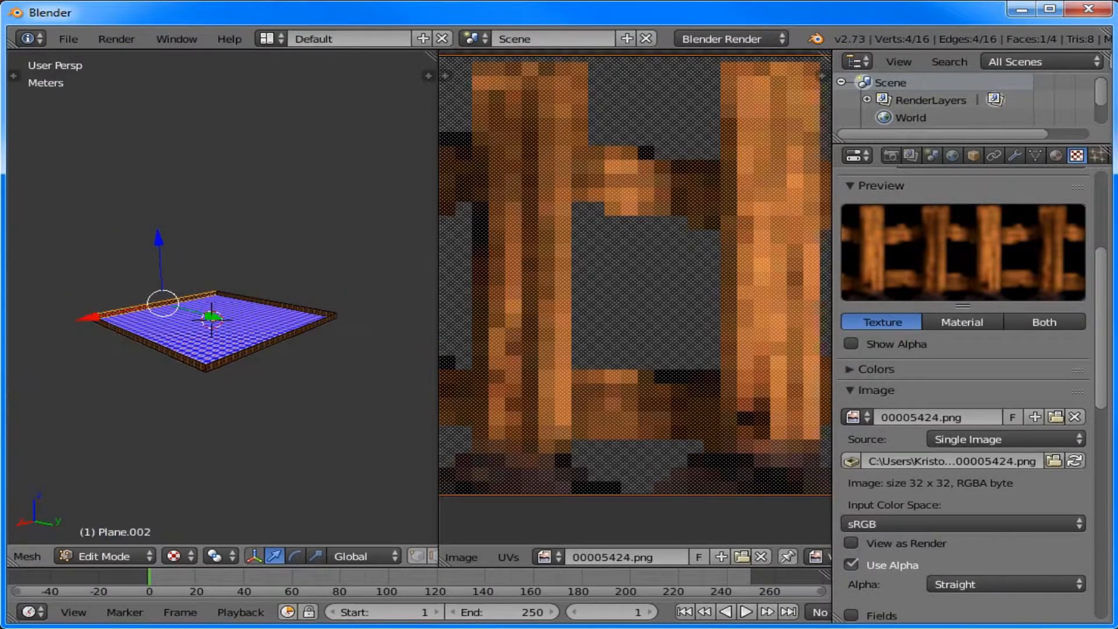
scroll(223, 349, up, 2)
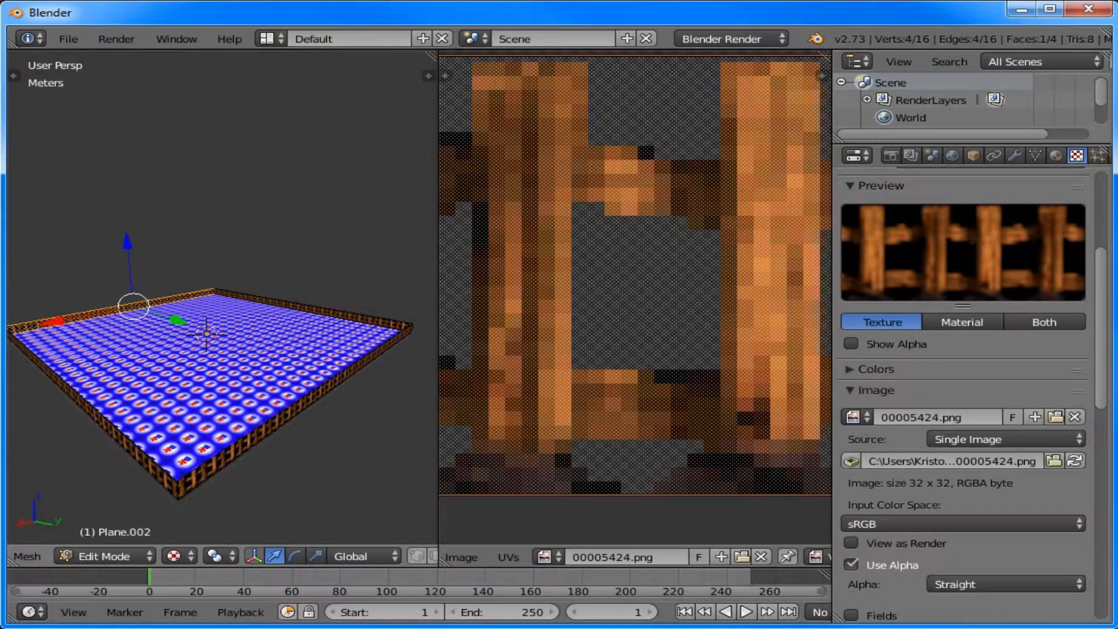
Step: Select the two adjacent wall faces whose fence is upside down and rotate their UVs by 180 degrees
right_click(92, 412)
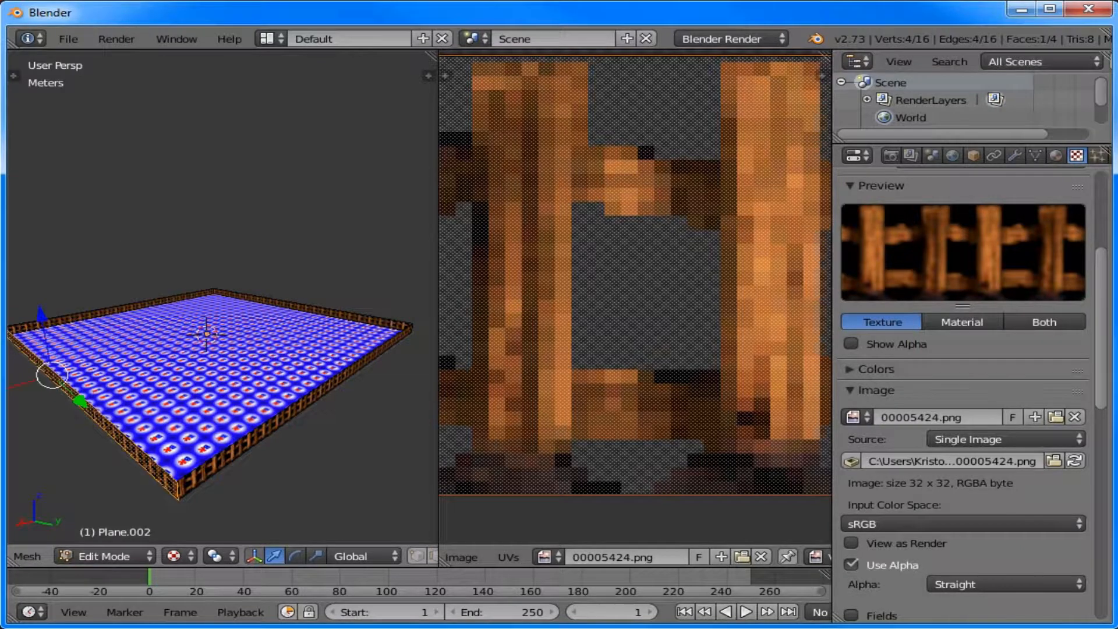
shift+right_click(117, 309)
scroll(635, 297, down, 14)
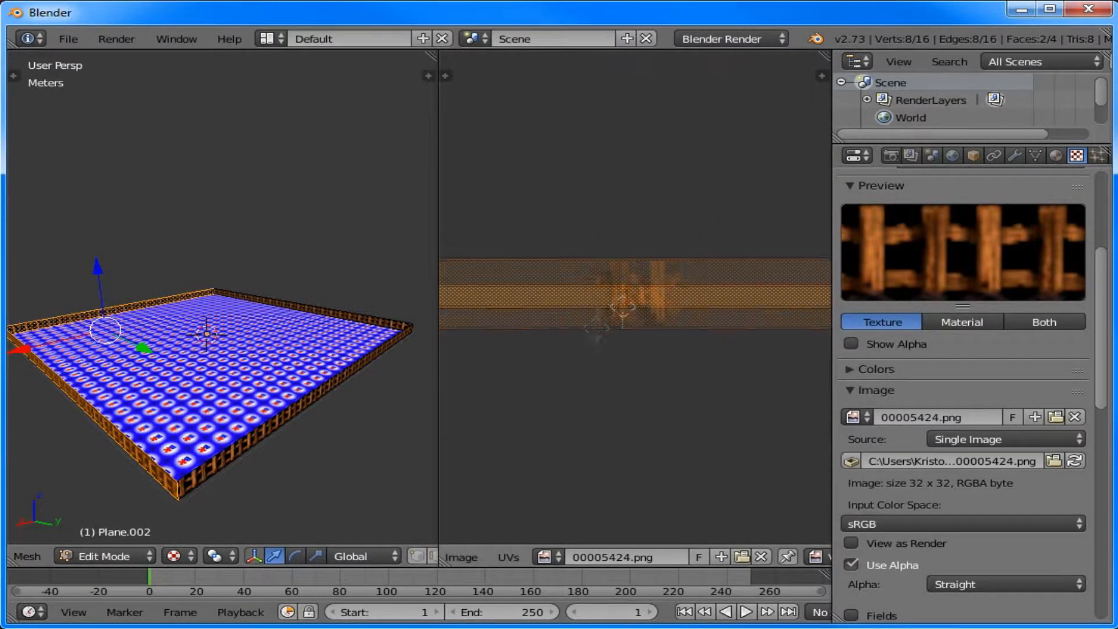
scroll(634, 297, down, 2)
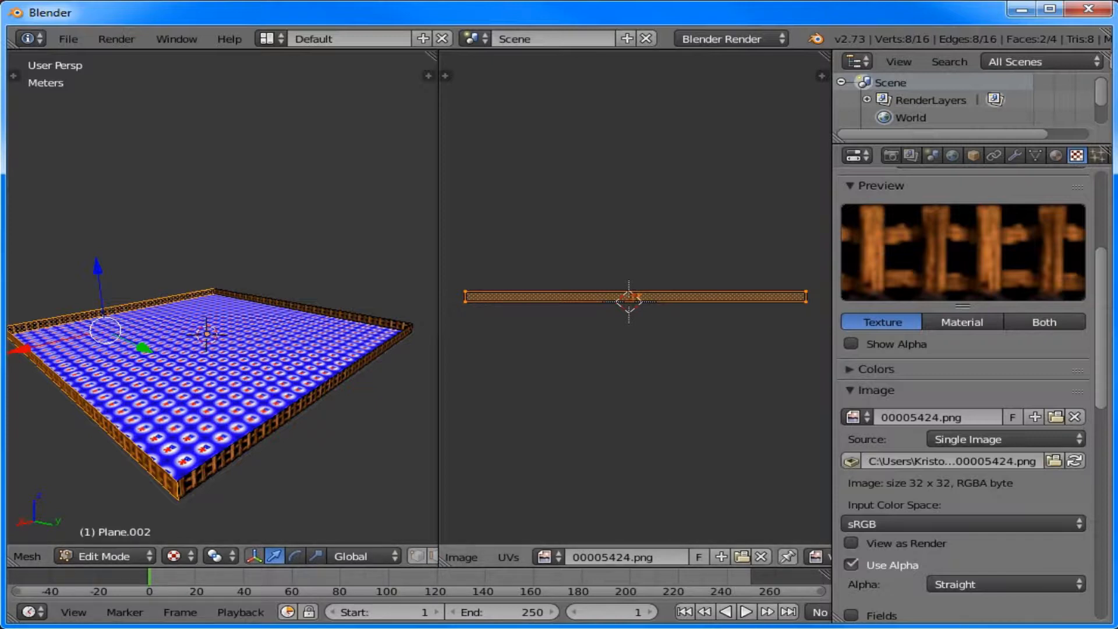
text(r180)
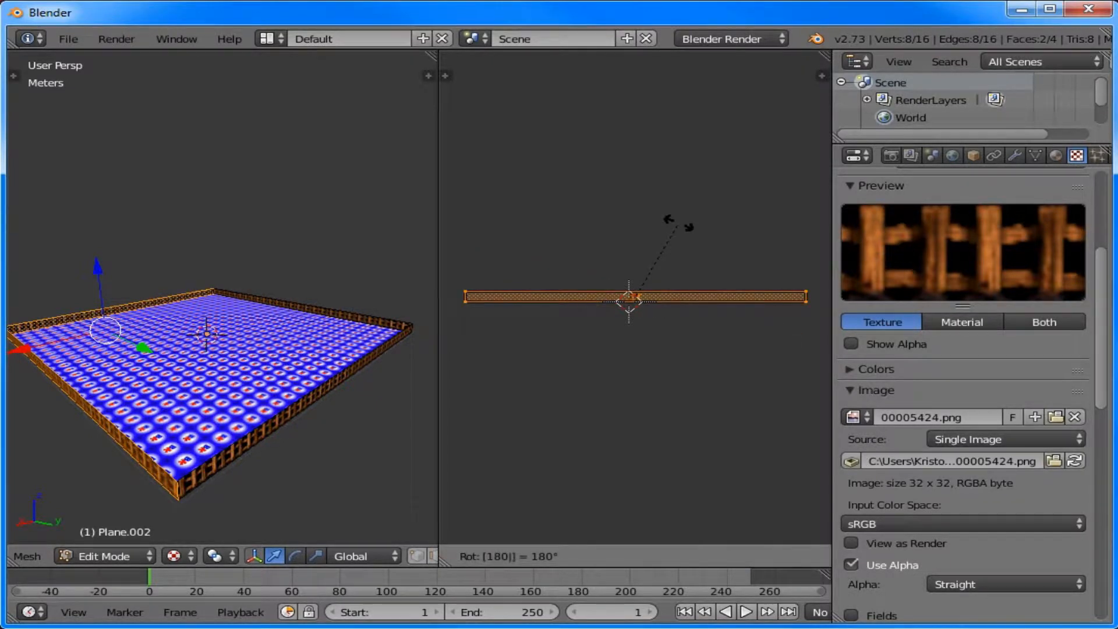
key(Return)
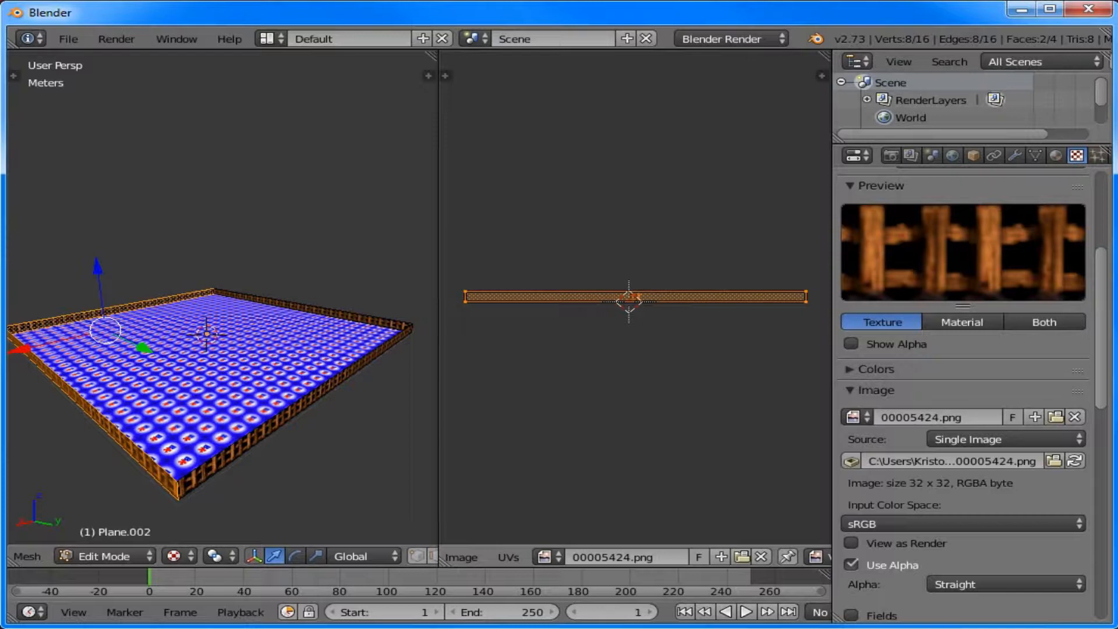
Step: Inspect how the fence texture meets at the corner between a rotated wall and its neighbour
scroll(222, 297, up, 10)
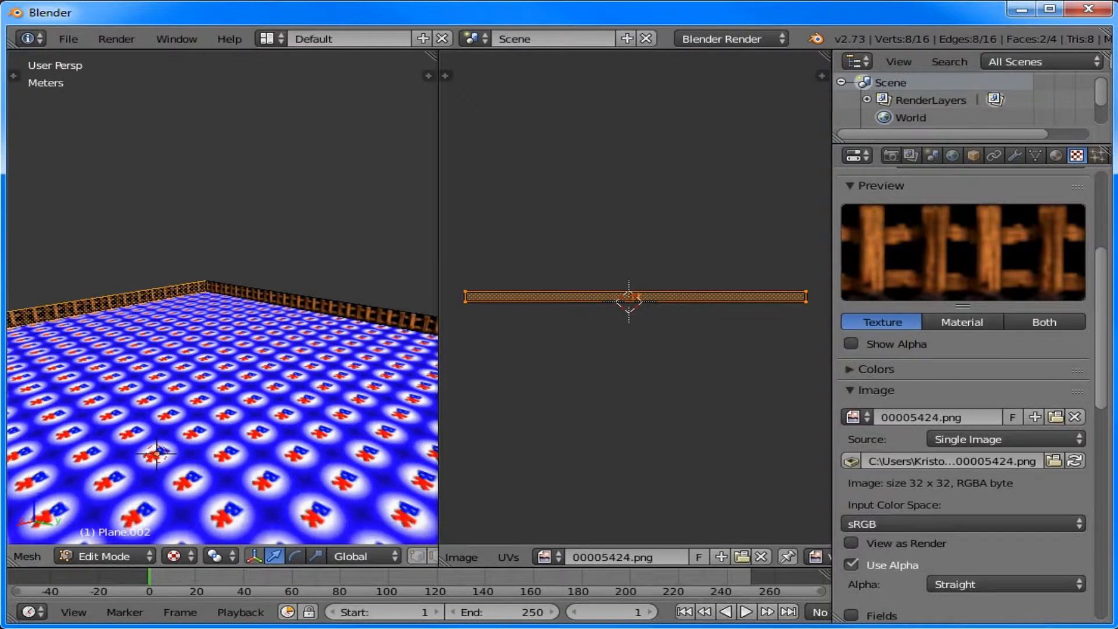
shift+middle_drag(204, 326, 323, 338)
scroll(222, 297, up, 1)
scroll(223, 297, down, 1)
scroll(222, 297, up, 2)
shift+middle_drag(221, 279, 186, 321)
scroll(222, 297, up, 3)
shift+middle_drag(222, 279, 224, 356)
scroll(222, 297, up, 1)
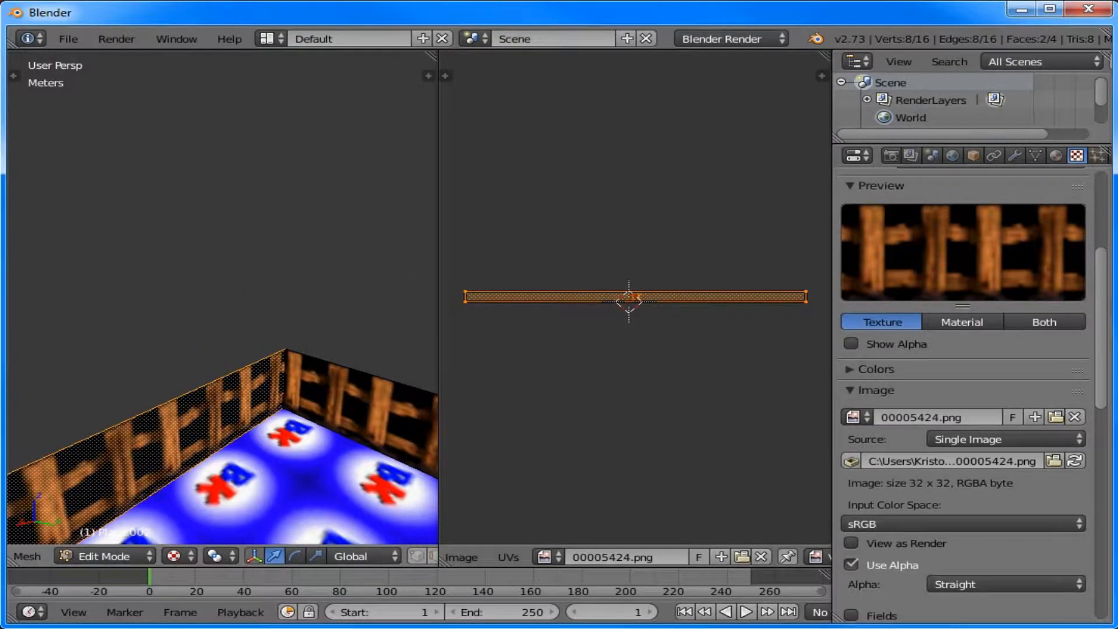
key(Tab)
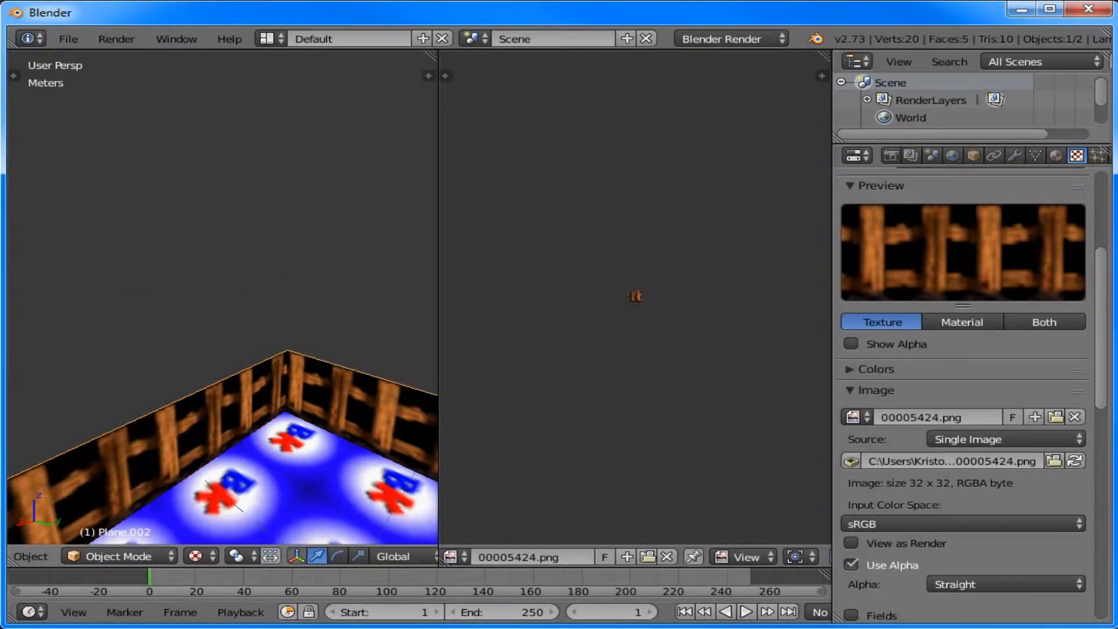
key(Tab)
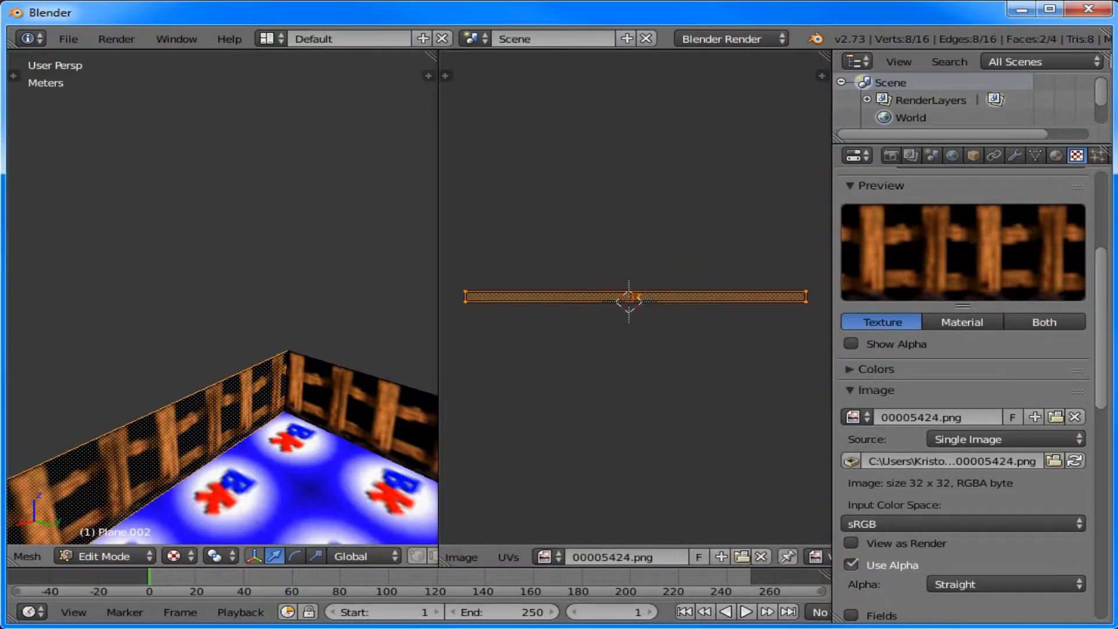
Step: Select all wall faces and shift their UVs about 7 pixels along X to adjust the fence at the corner
key(a)
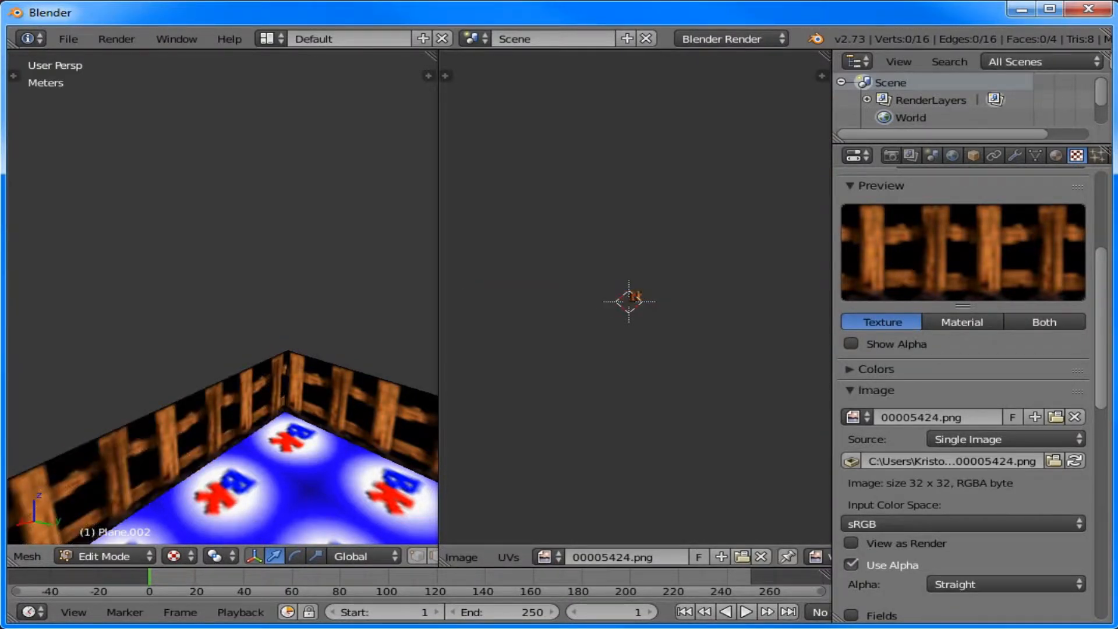
key(a)
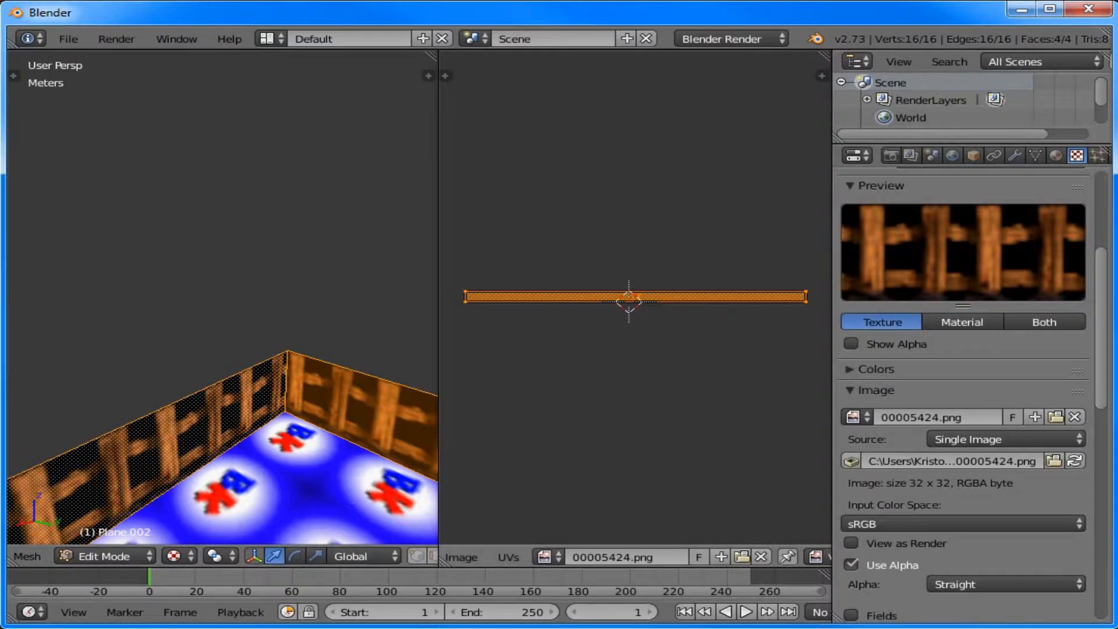
scroll(634, 297, up, 4)
key(g)
key(x)
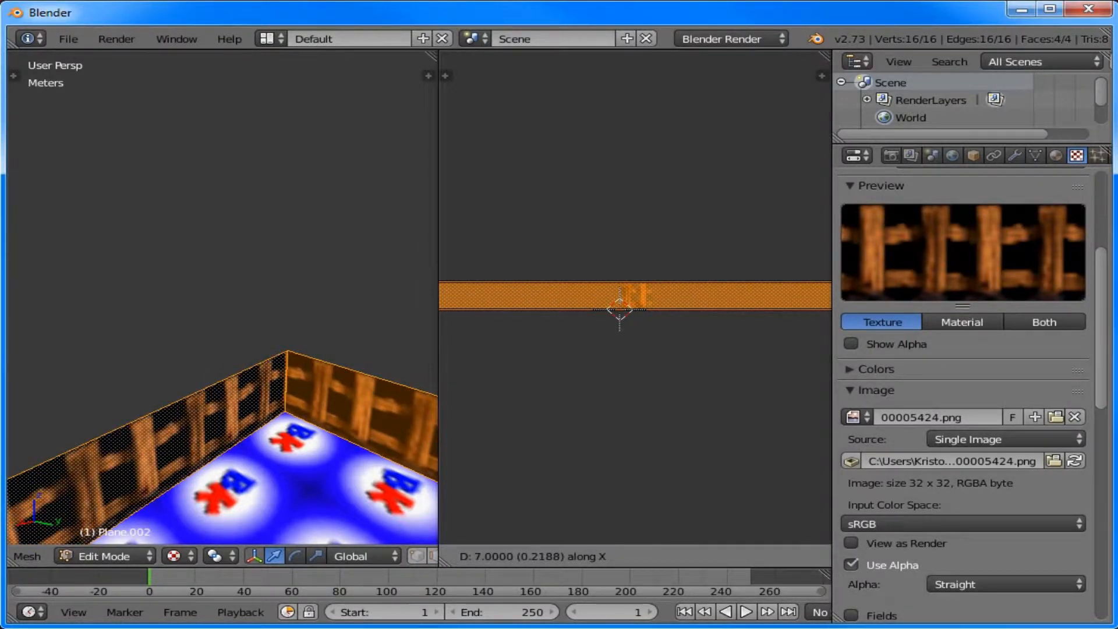
key(Return)
key(Tab)
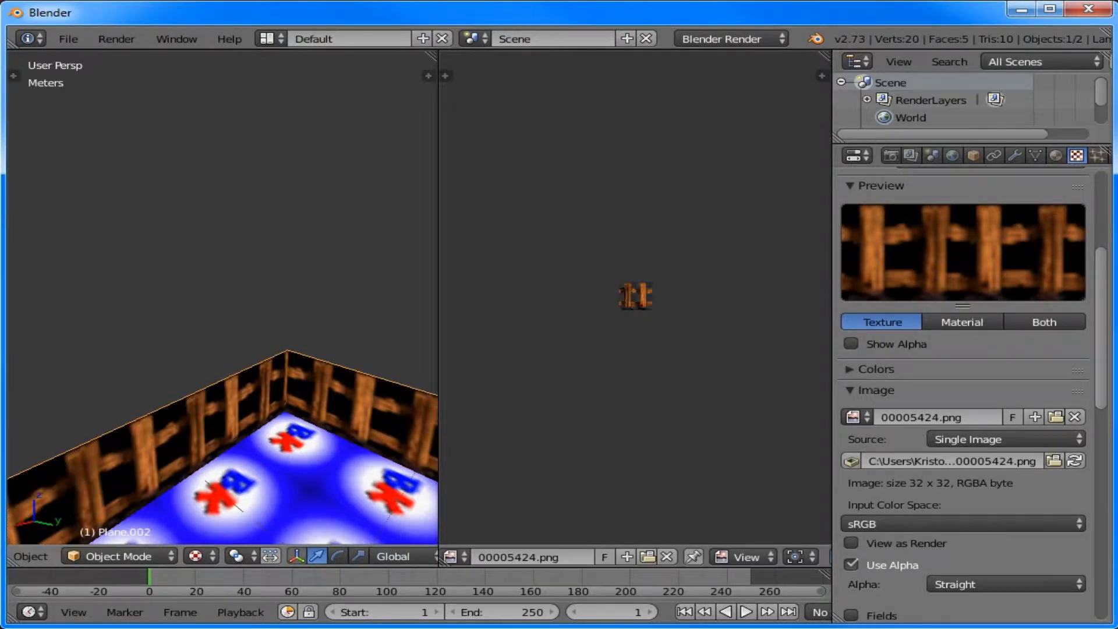
key(Tab)
Step: Shift the wall UVs about 15 pixels along X and scale them along X to about 0.68
key(g)
key(x)
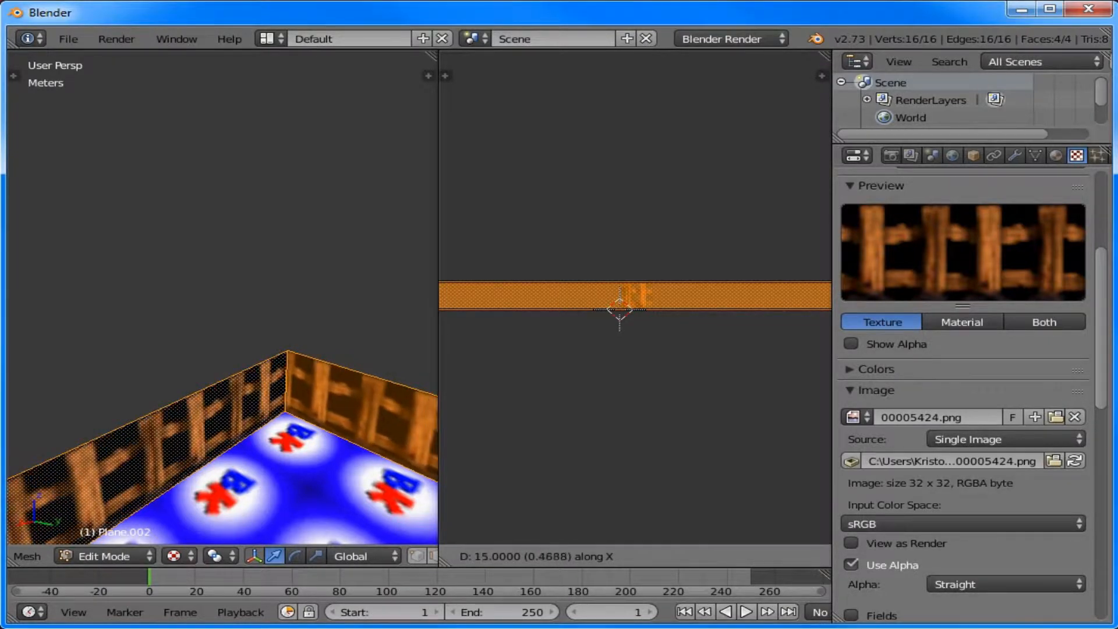
key(Return)
key(s)
key(x)
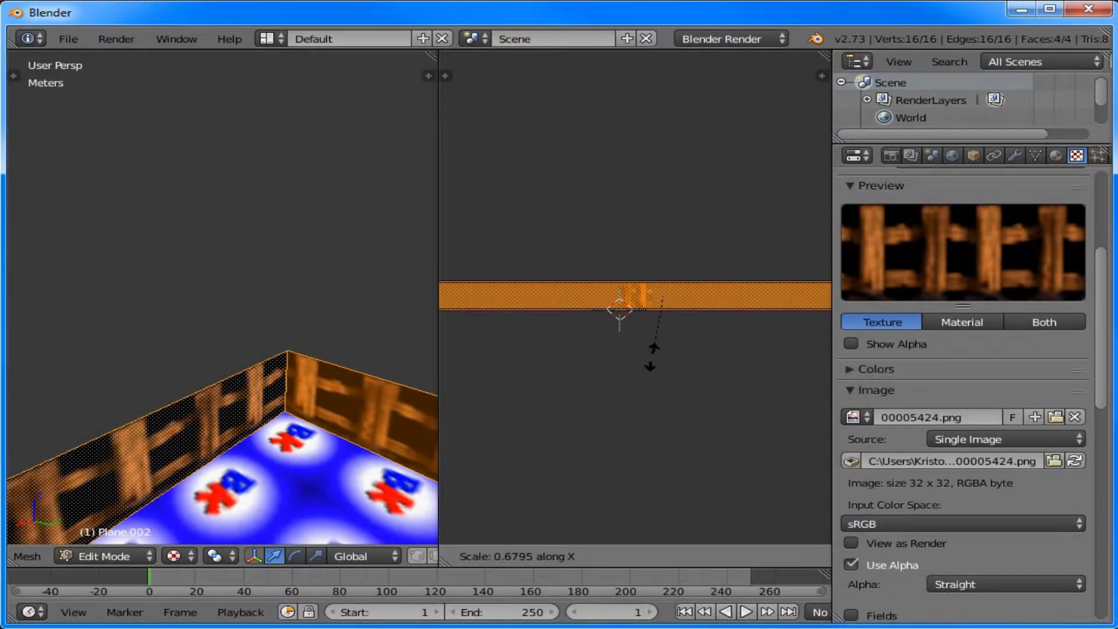
click(651, 355)
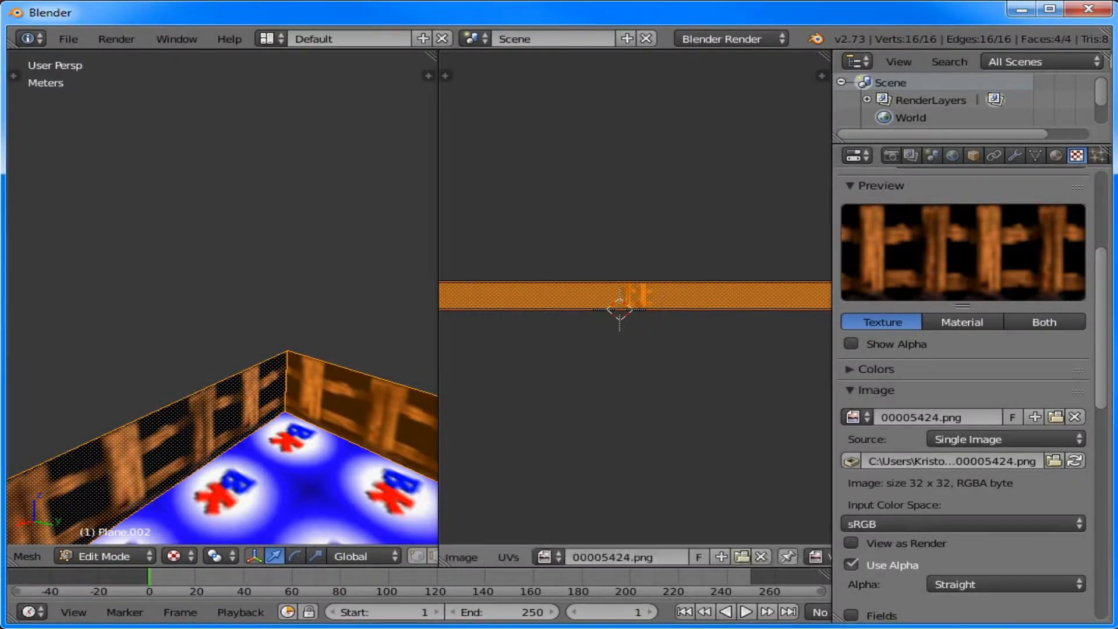
key(Tab)
key(Tab)
Step: Move the wall UVs along X again and check the fence pattern at the corner in Object Mode
key(g)
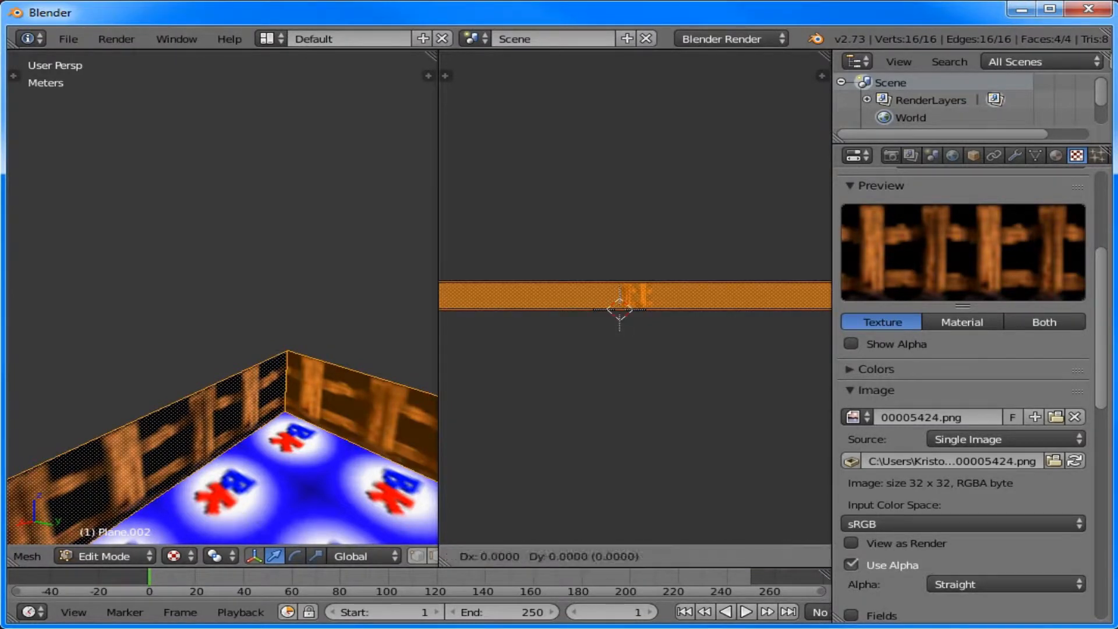
key(x)
key(Return)
key(Tab)
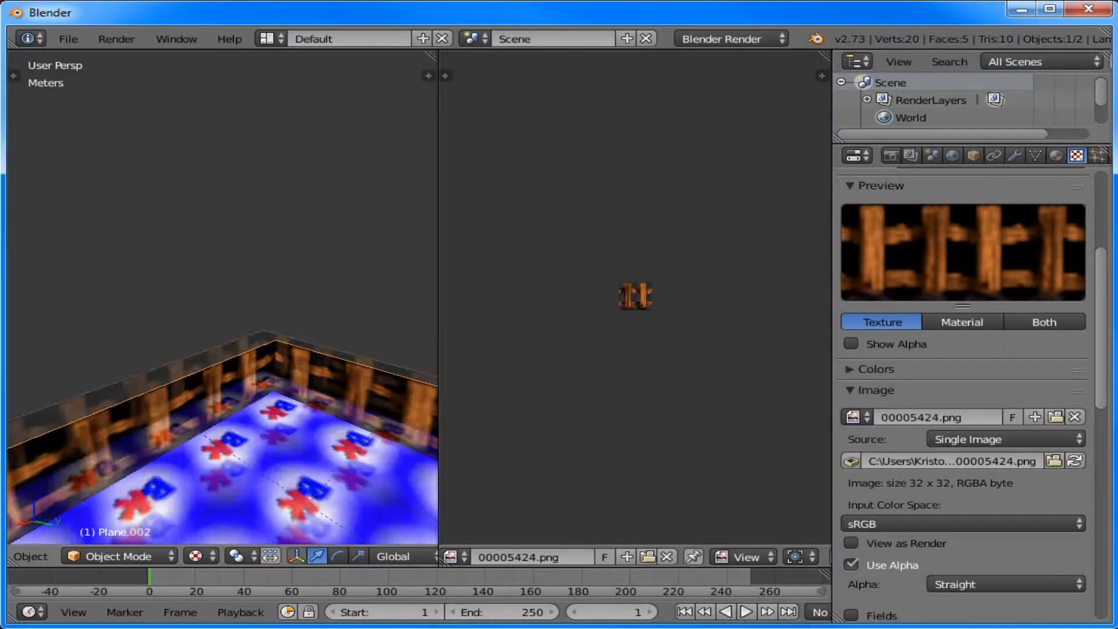
scroll(222, 297, down, 6)
middle_drag(222, 314, 277, 288)
scroll(222, 297, up, 6)
Step: Scale the wall UVs along X to about 1.2 and check the fence tiling on the whole level in Object Mode
key(Tab)
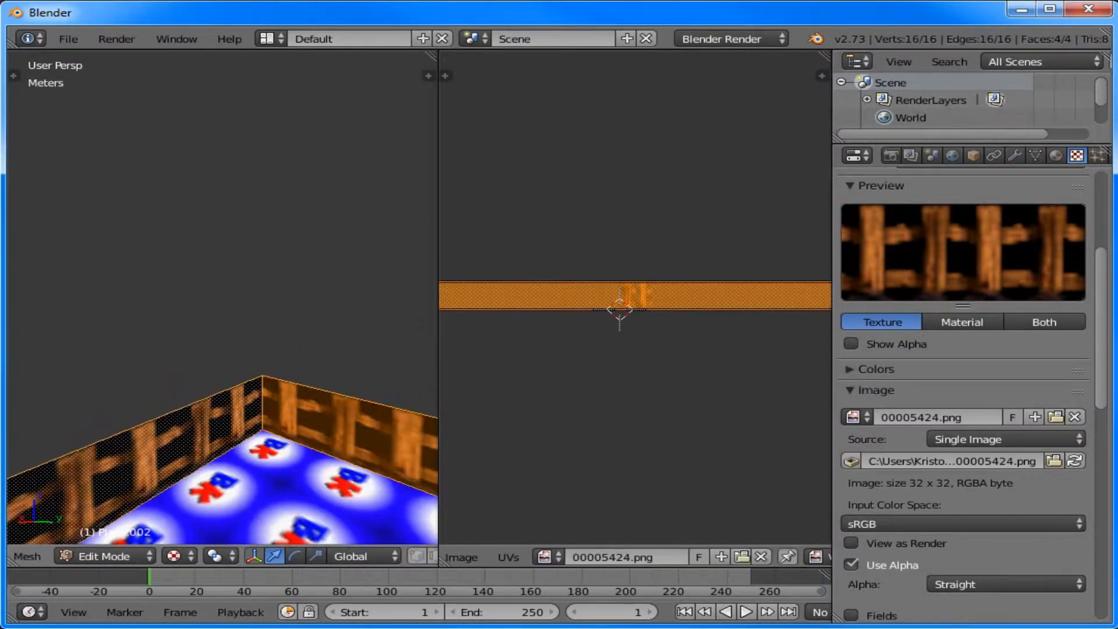
key(s)
key(x)
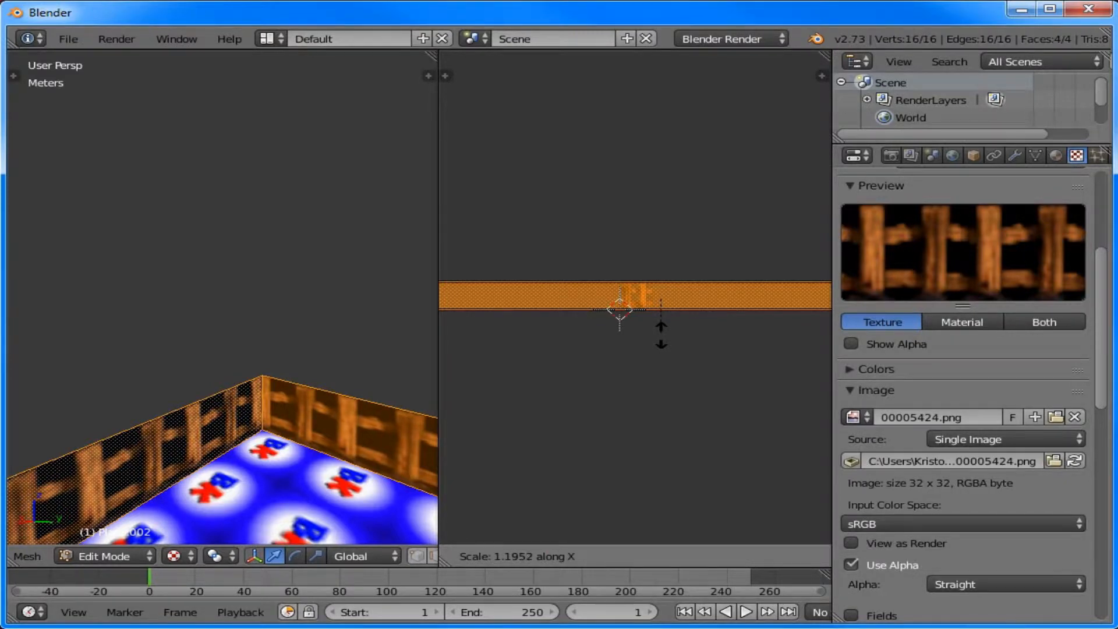
click(661, 333)
key(Tab)
scroll(223, 297, down, 8)
mouse_move(222, 297)
middle_down()
mouse_move(291, 303)
mouse_move(224, 317)
middle_up()
scroll(262, 303, down, 5)
key(Tab)
key(Tab)
middle_drag(225, 317, 303, 312)
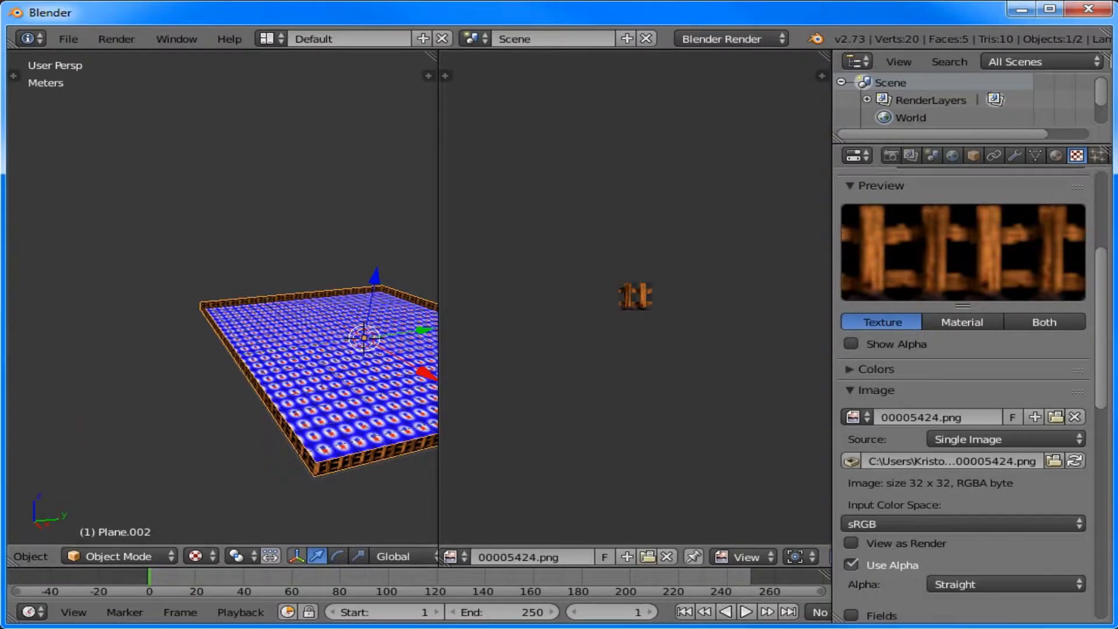
Step: Expand the 3D viewport over the UV editor area so it fills the workspace, and centre the level in it
drag(439, 291, 628, 291)
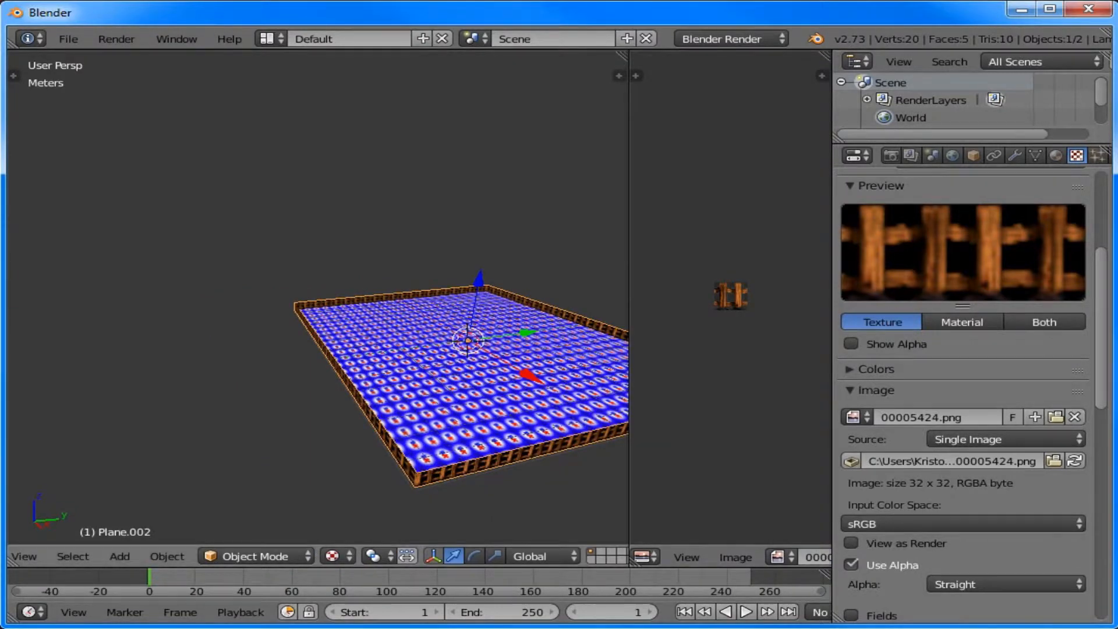
drag(623, 56, 675, 67)
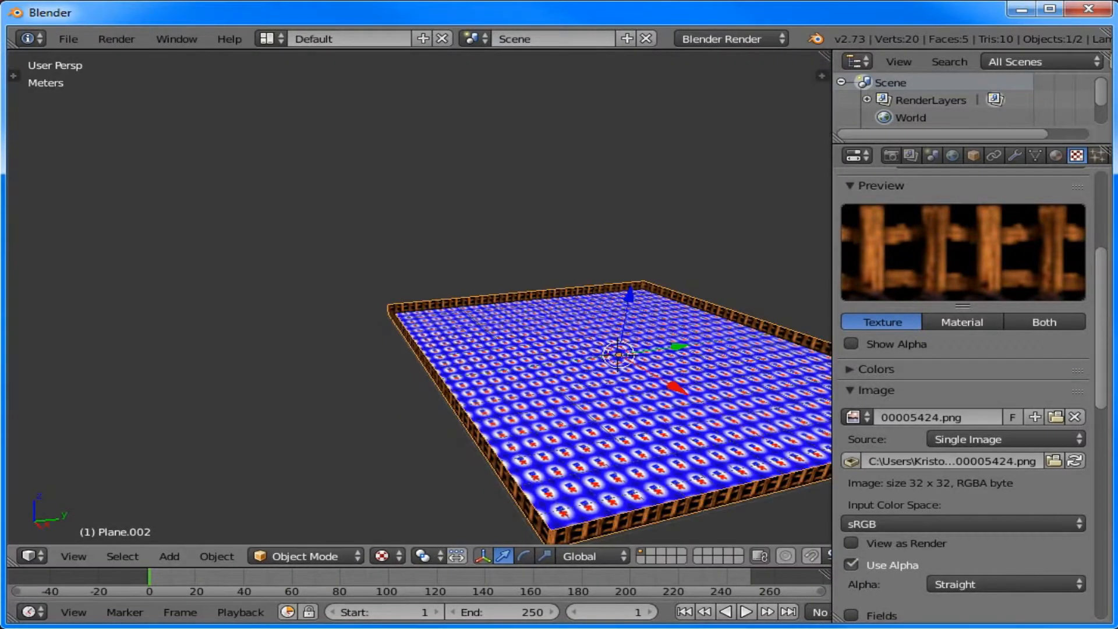
shift+middle_drag(618, 354, 410, 278)
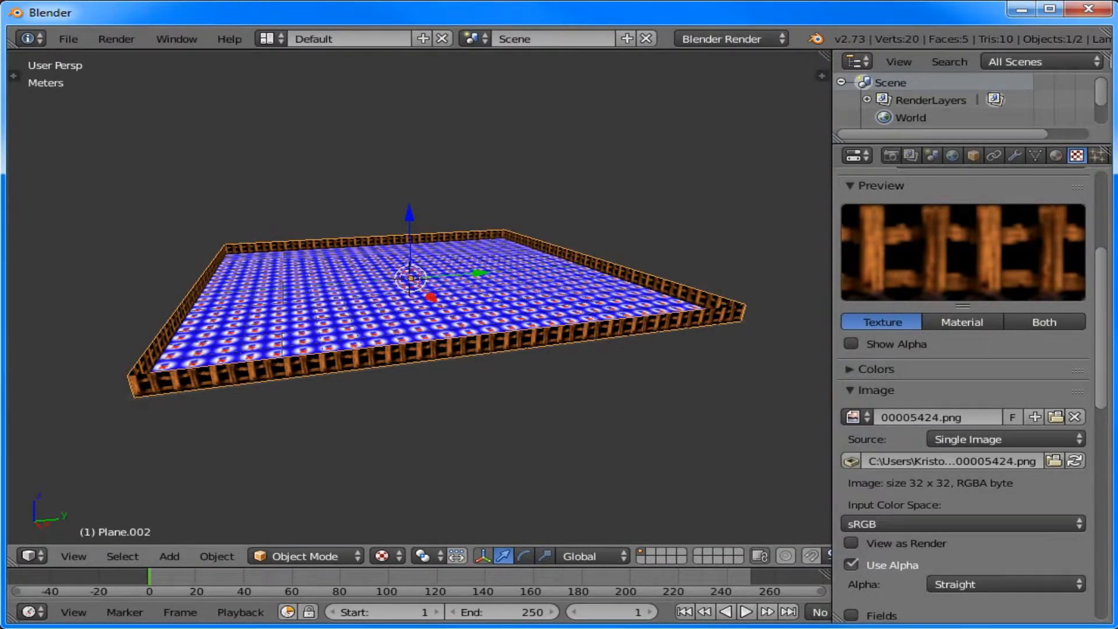
Step: Turn on Backface Culling in the 3D viewport's shading settings
key(n)
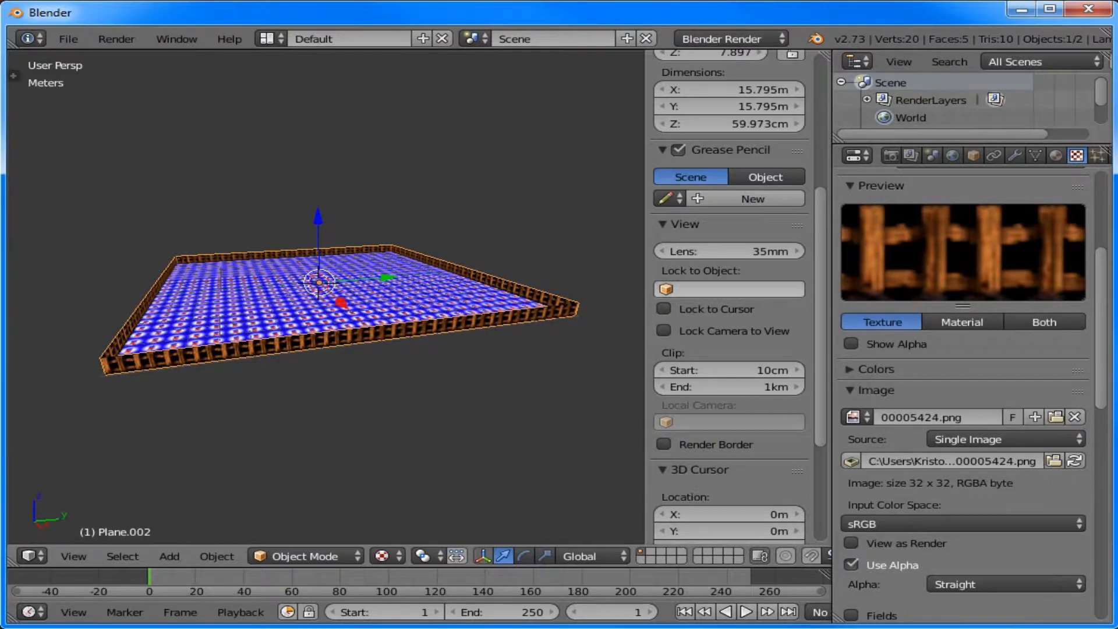
scroll(728, 262, up, 5)
scroll(729, 291, down, 3)
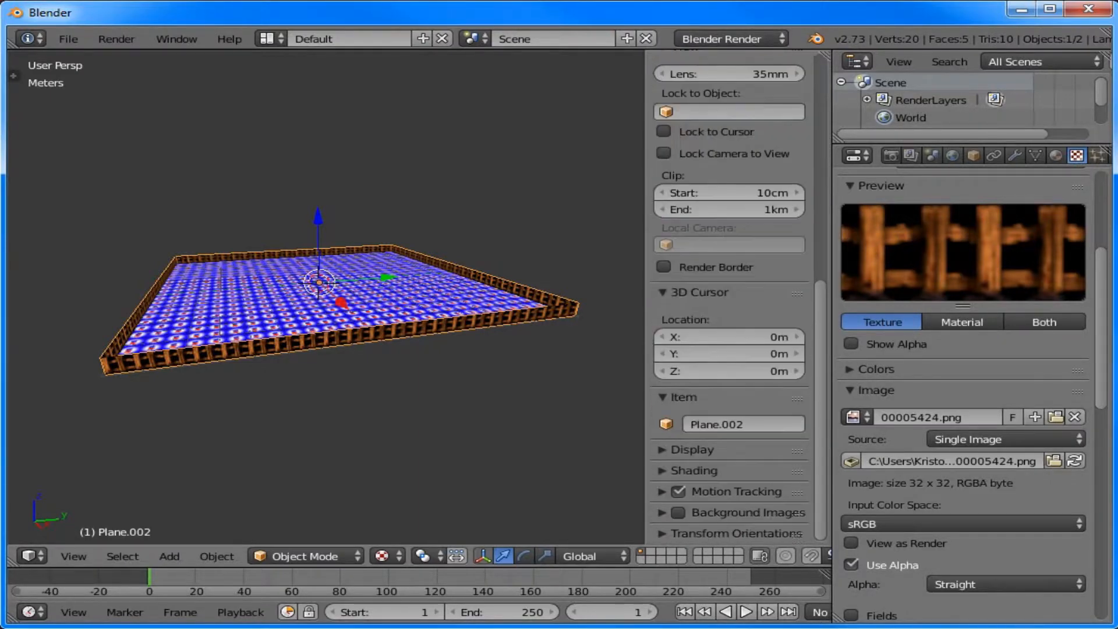
click(693, 470)
scroll(693, 470, down, 3)
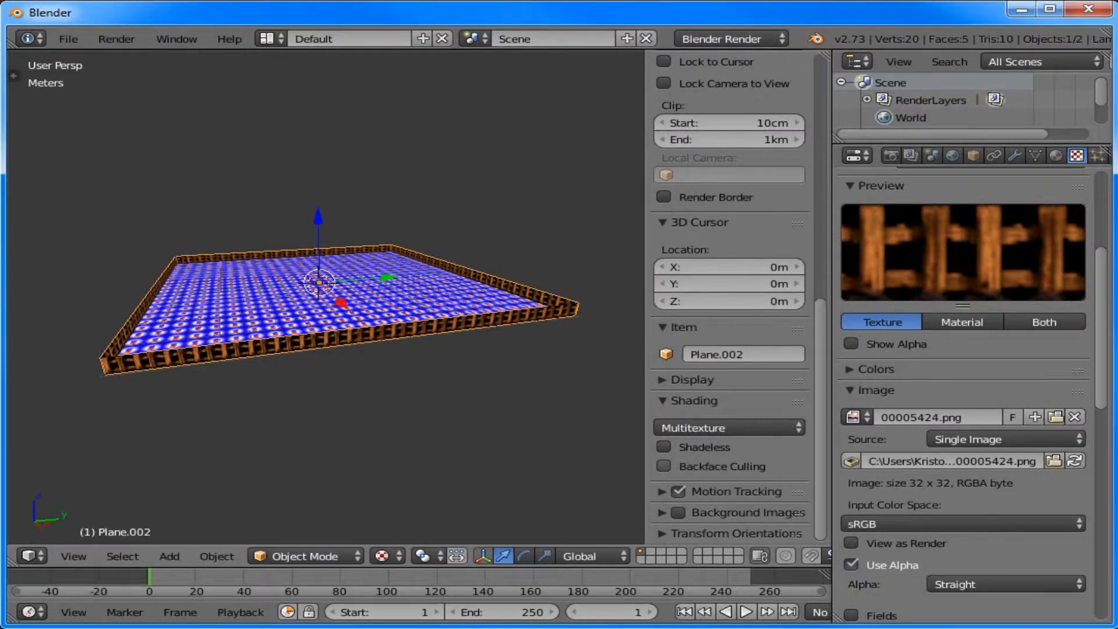
click(693, 466)
Step: Examine from several angles which sides of the walls and ground plane are drawn with backface culling
middle_drag(443, 350, 524, 387)
scroll(524, 387, up, 5)
scroll(524, 388, down, 3)
scroll(341, 337, down, 2)
middle_drag(349, 361, 387, 317)
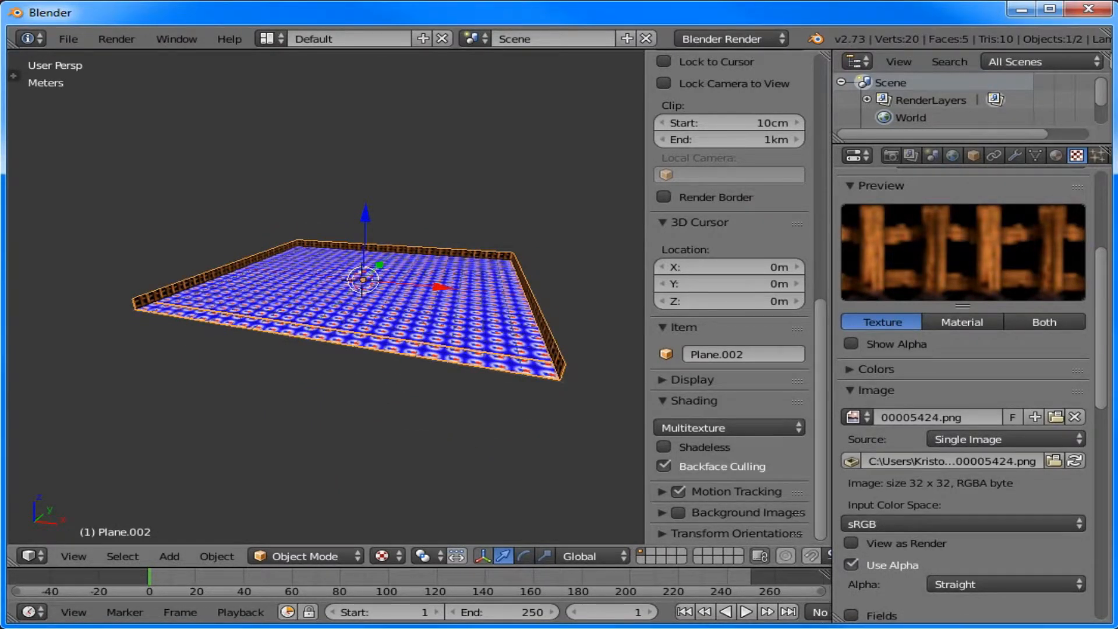
scroll(963, 396, up, 8)
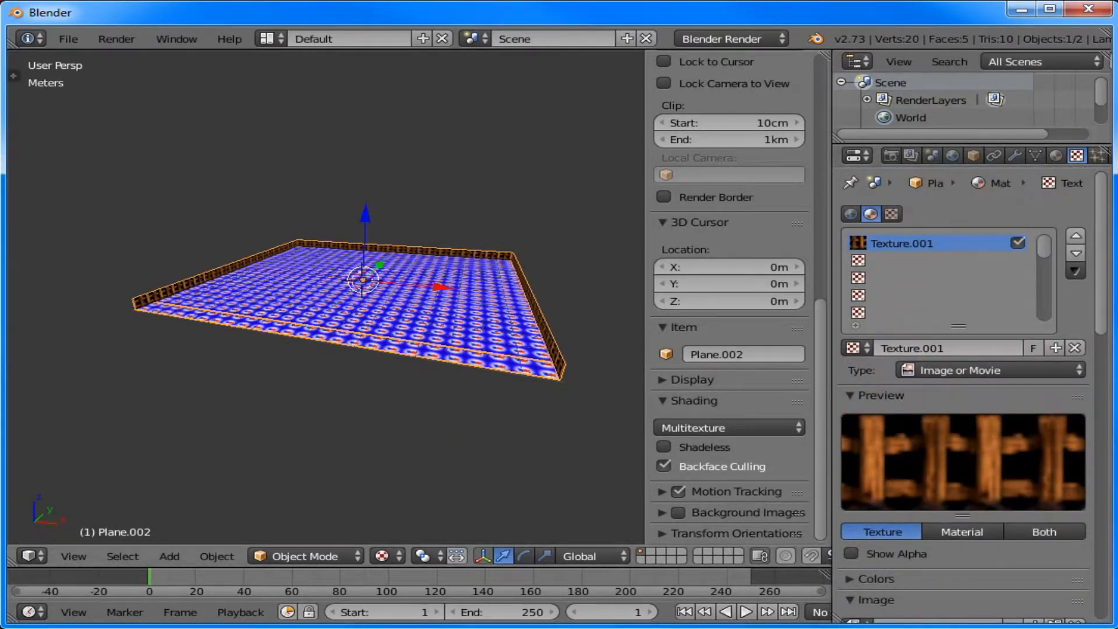
middle_drag(396, 326, 285, 367)
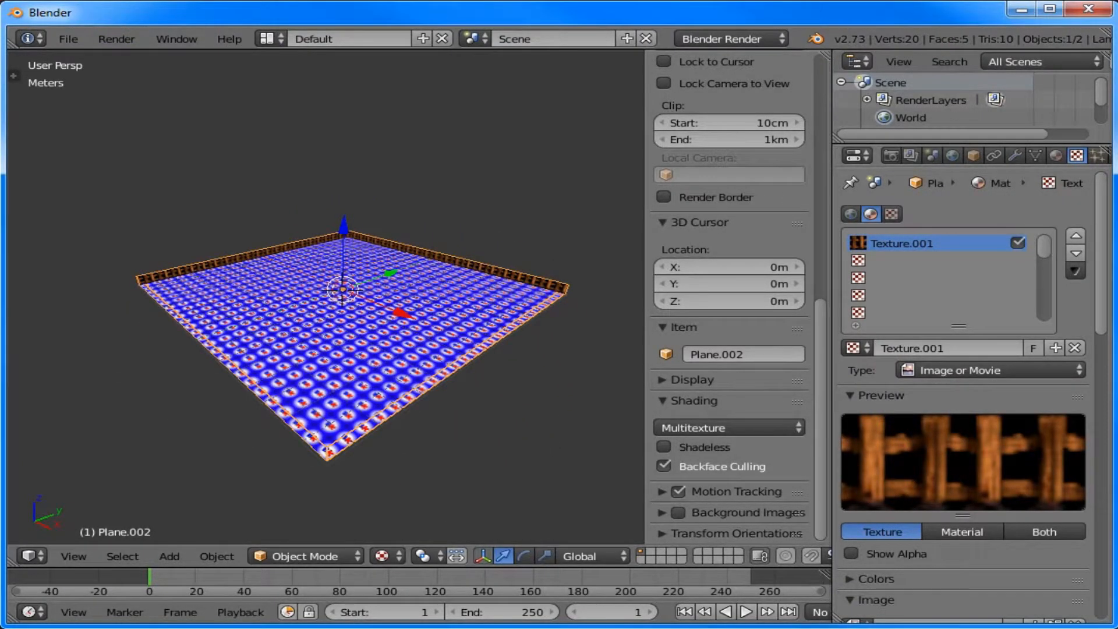
Step: Start a Wavefront OBJ export of the level and set its path mode to Copy
click(68, 39)
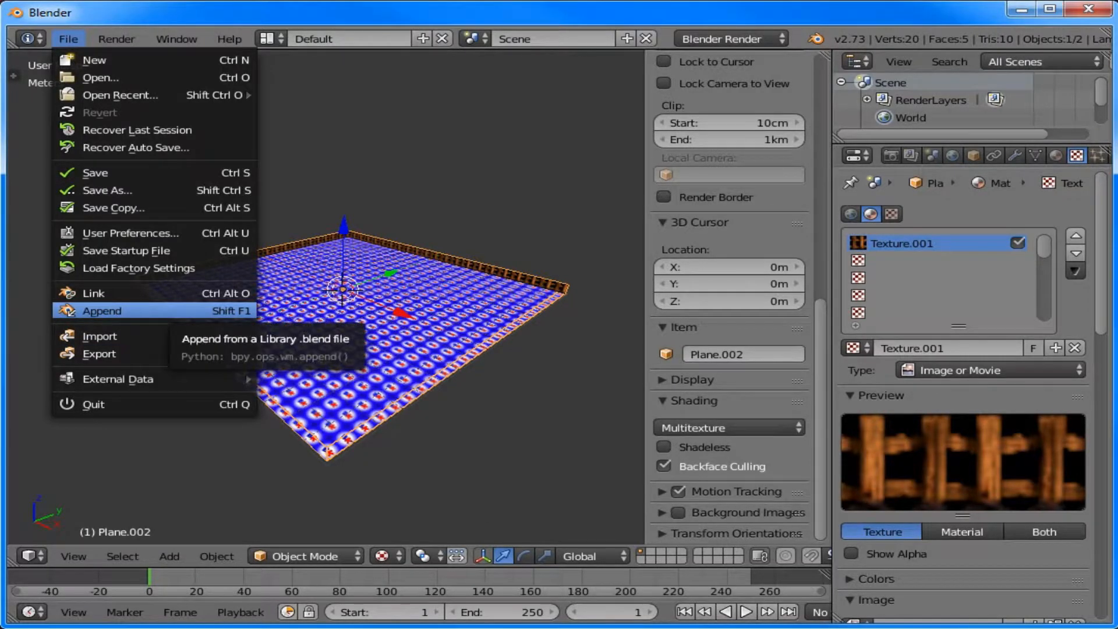
mouse_move(151, 353)
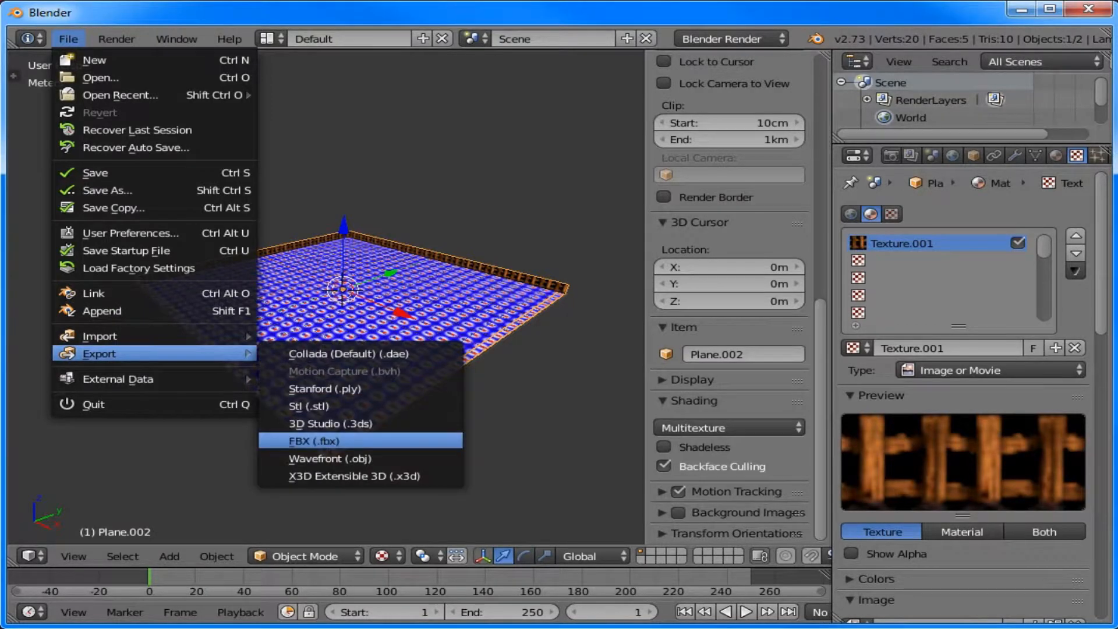
click(329, 458)
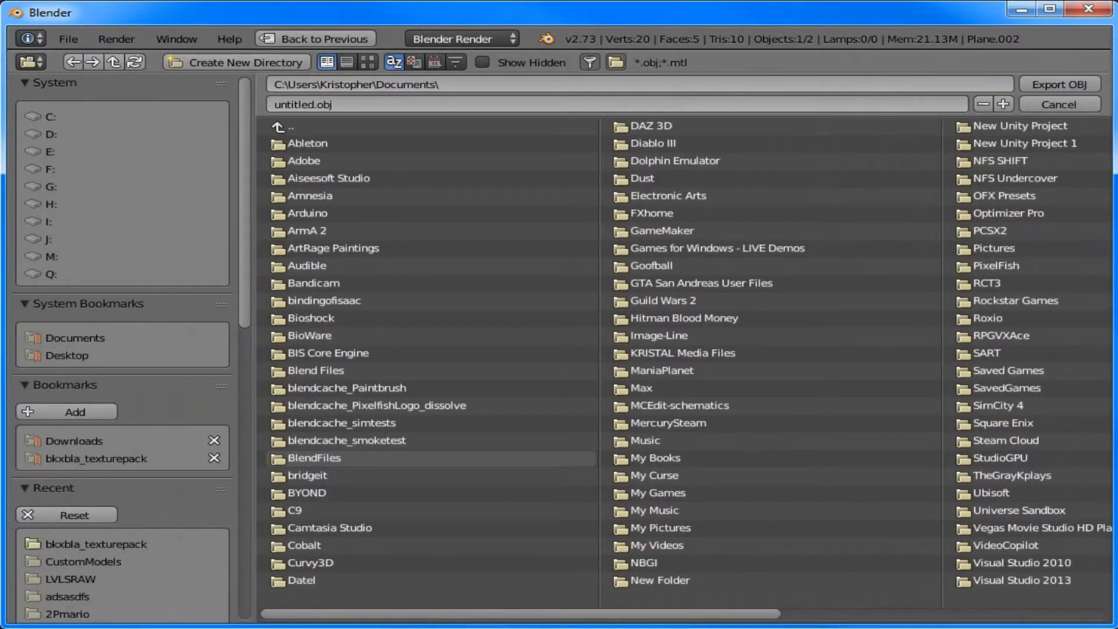
scroll(32, 338, down, 20)
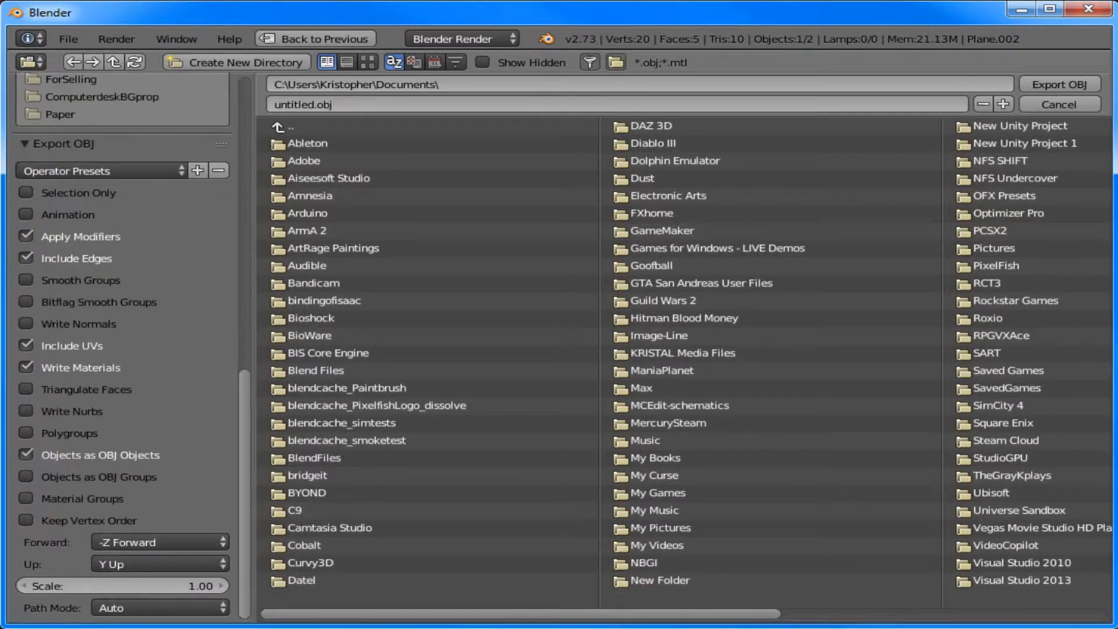
click(157, 607)
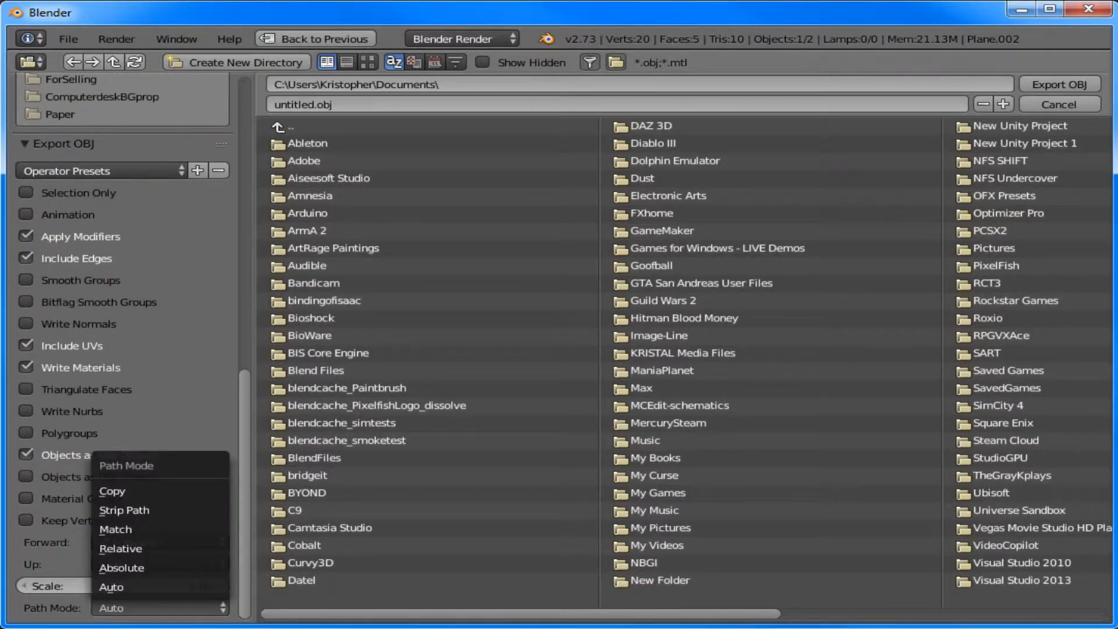
click(114, 491)
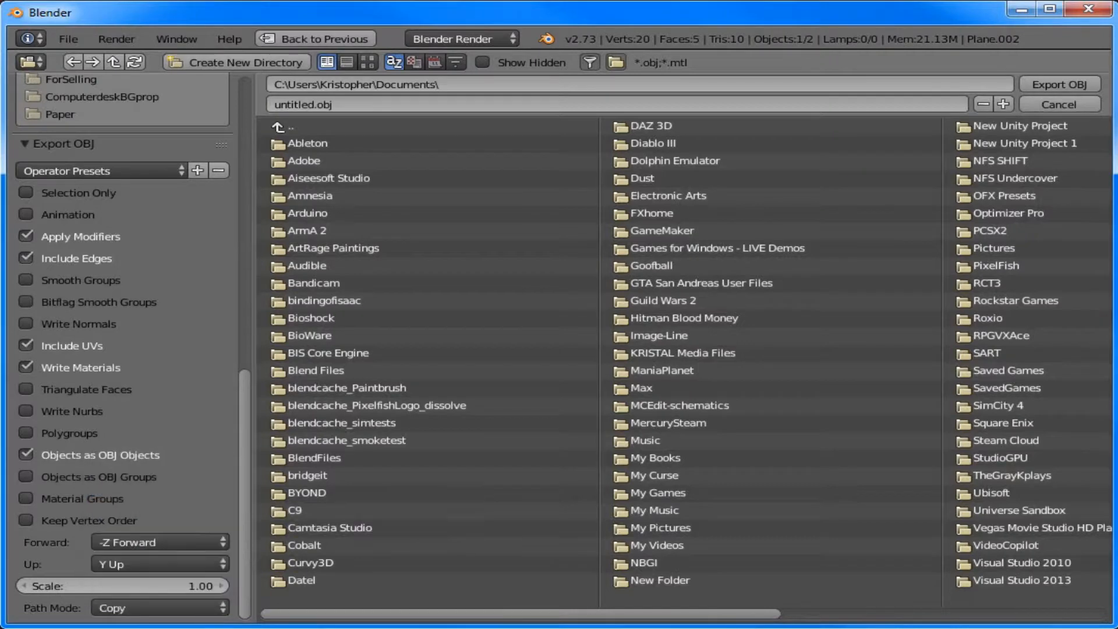
scroll(122, 349, up, 12)
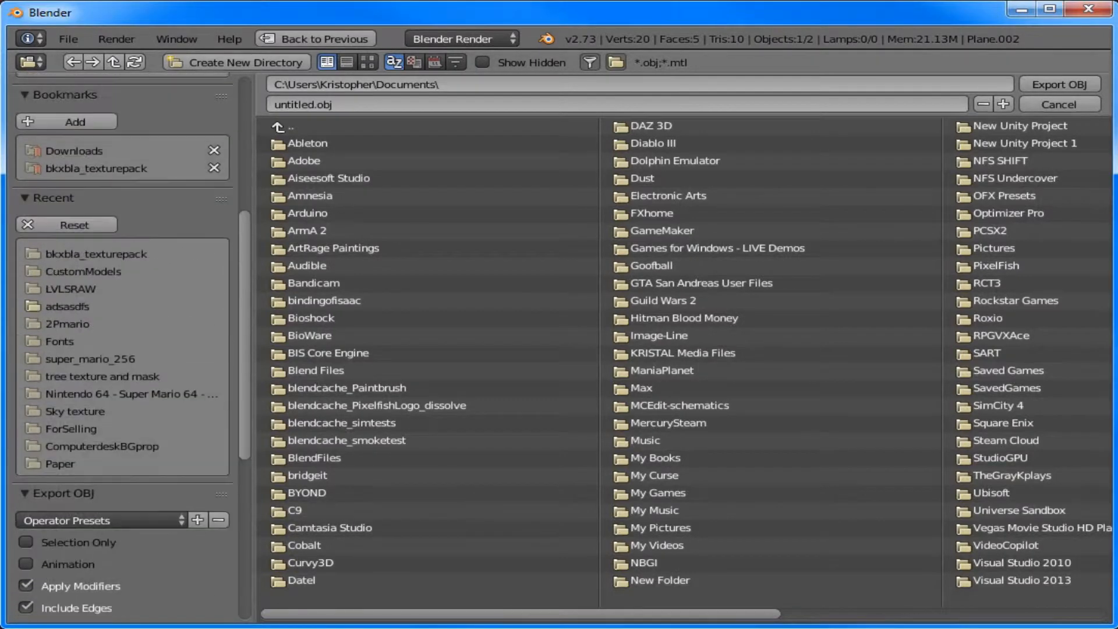
Step: Reopen the Wavefront OBJ export and review its export settings, including the path mode
click(68, 39)
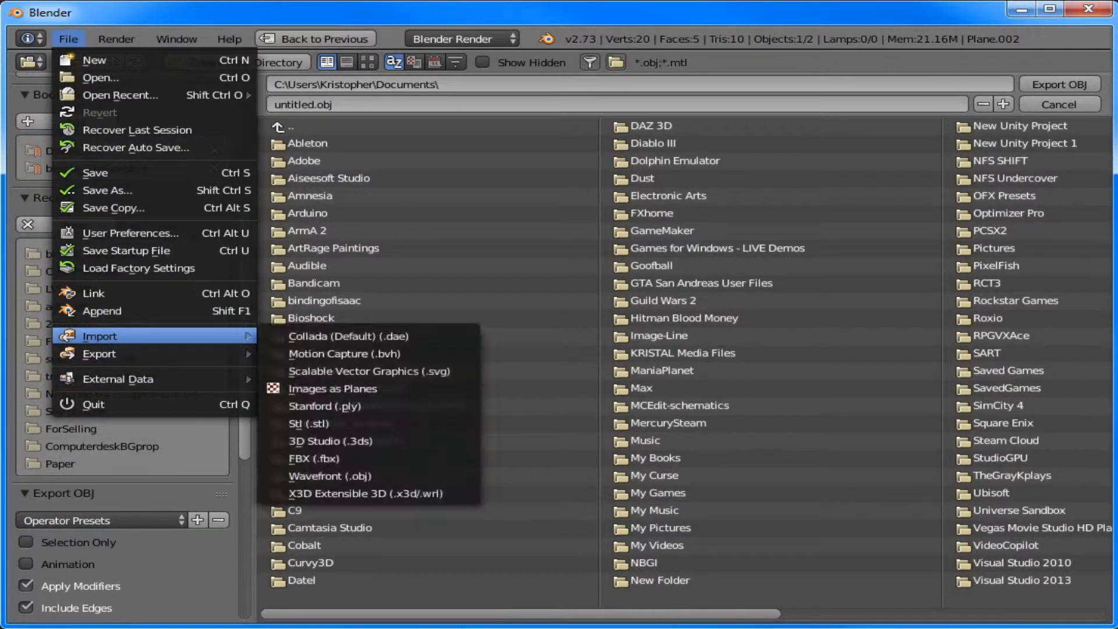
mouse_move(99, 354)
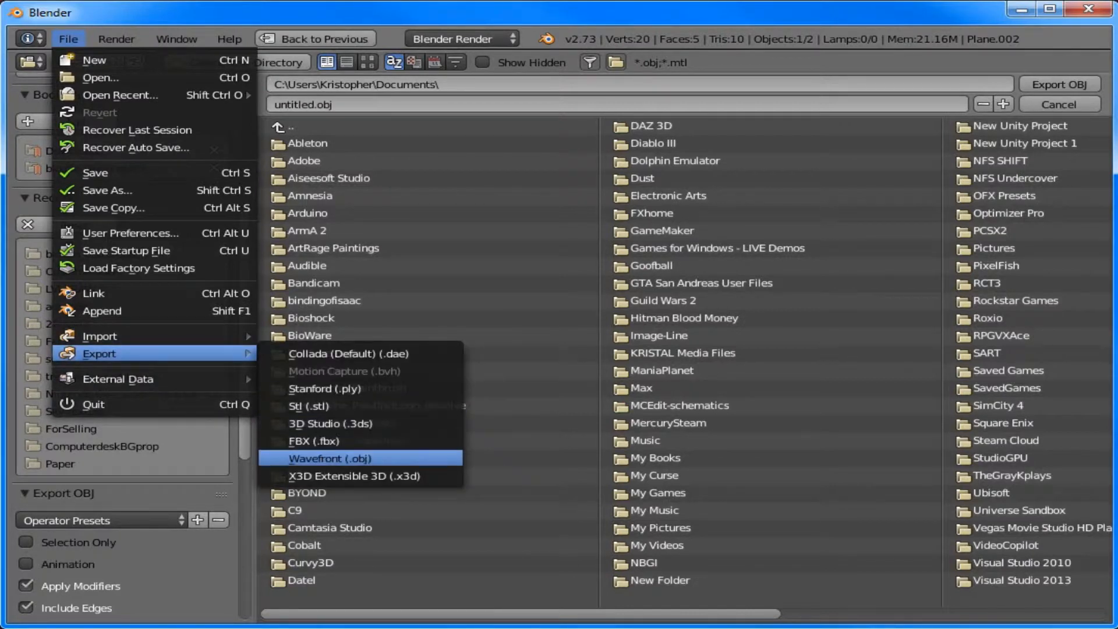
click(361, 458)
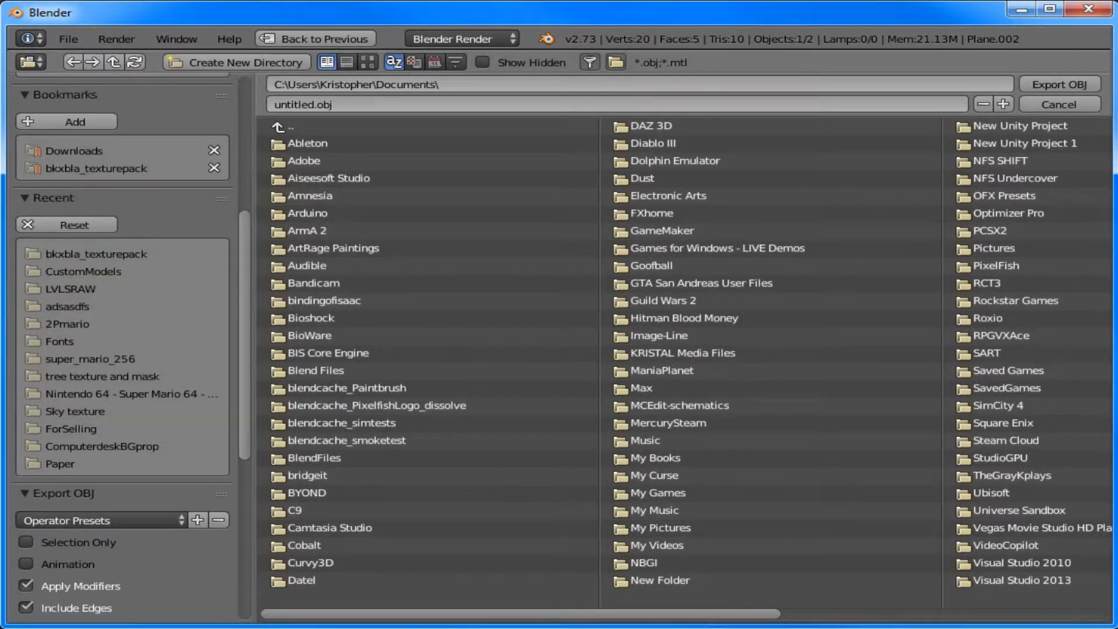
scroll(122, 350, down, 10)
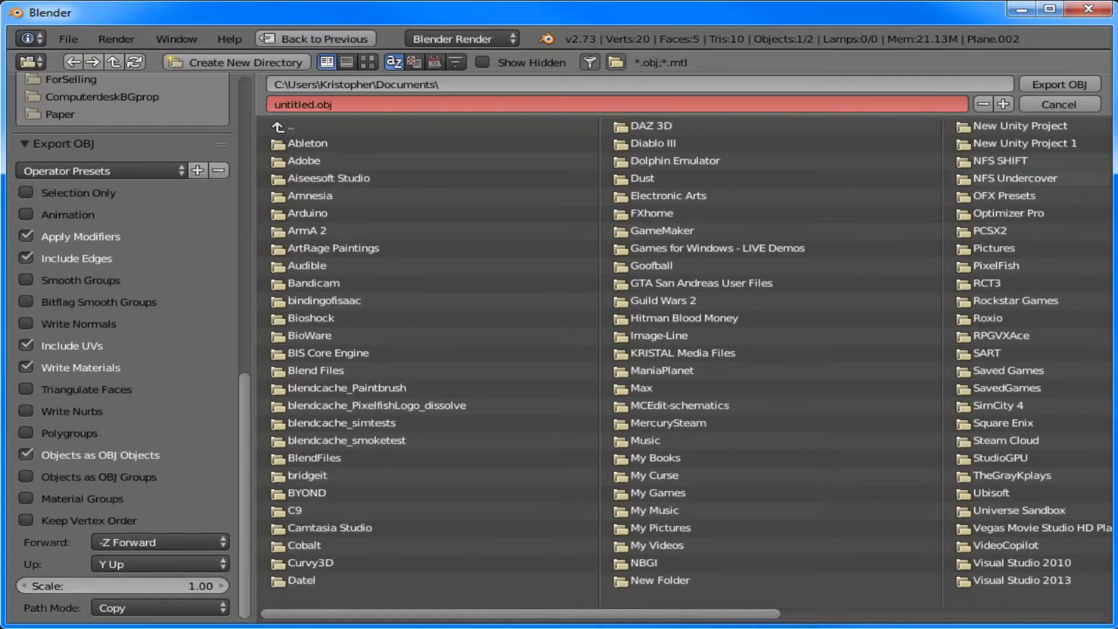
Step: Export the level as tutorial.obj into the CustomModels folder of BanjosBackpack_V1.0.1, overwriting the existing file
scroll(122, 291, up, 6)
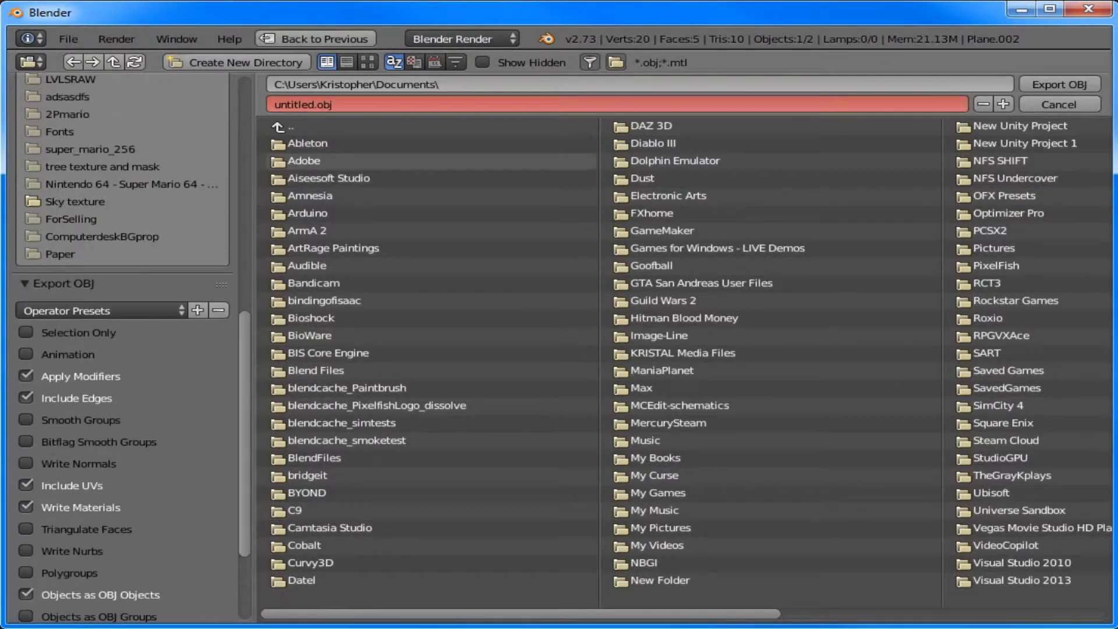
scroll(122, 256, up, 6)
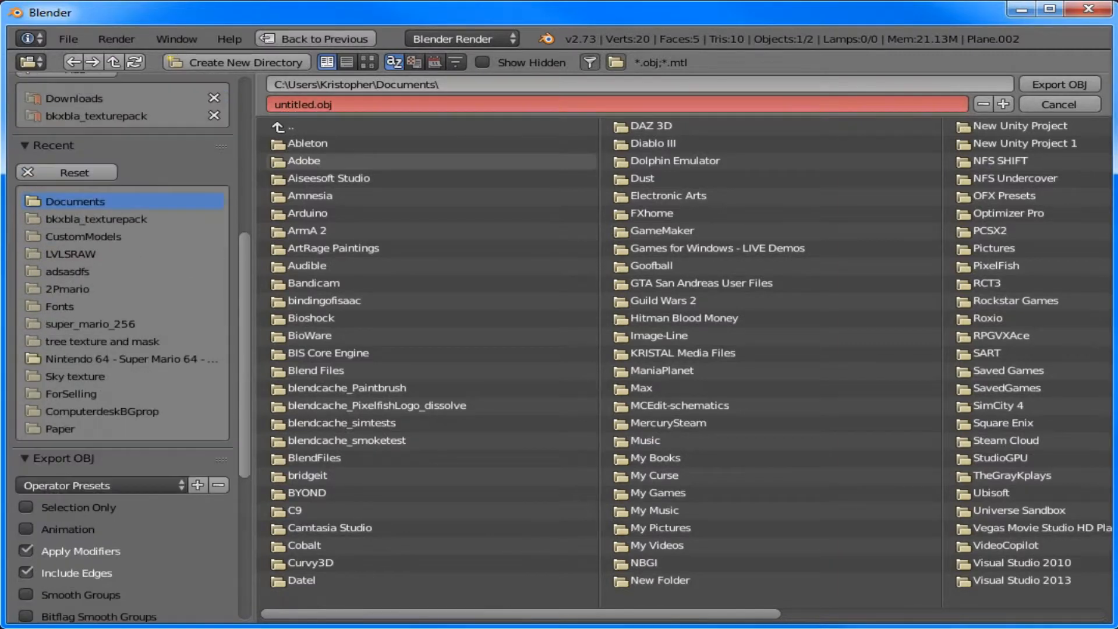
click(96, 221)
click(283, 127)
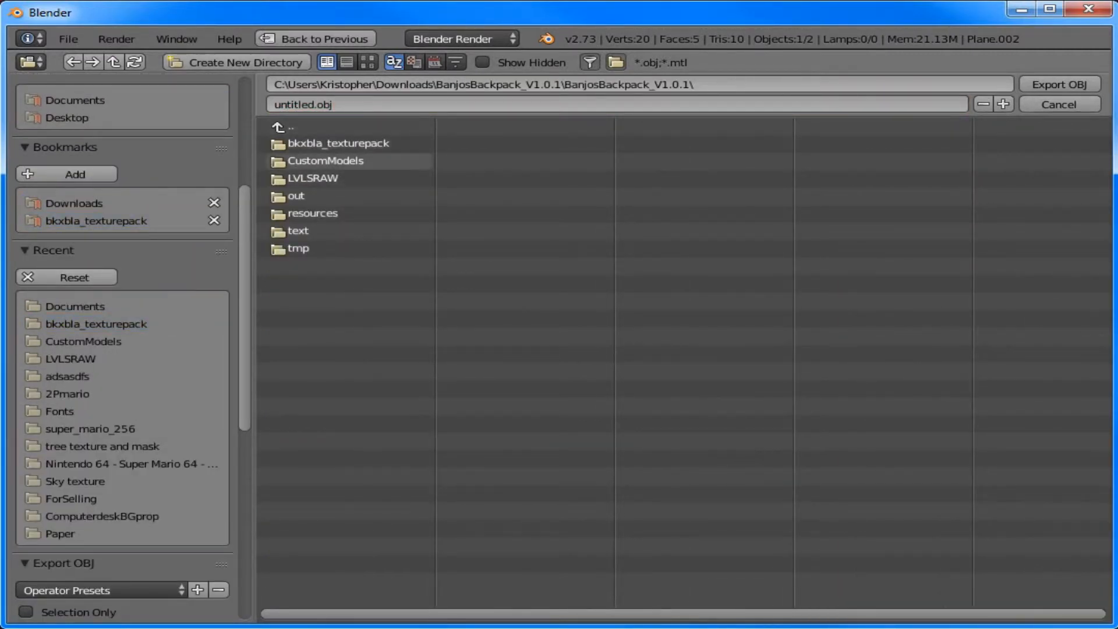
click(326, 161)
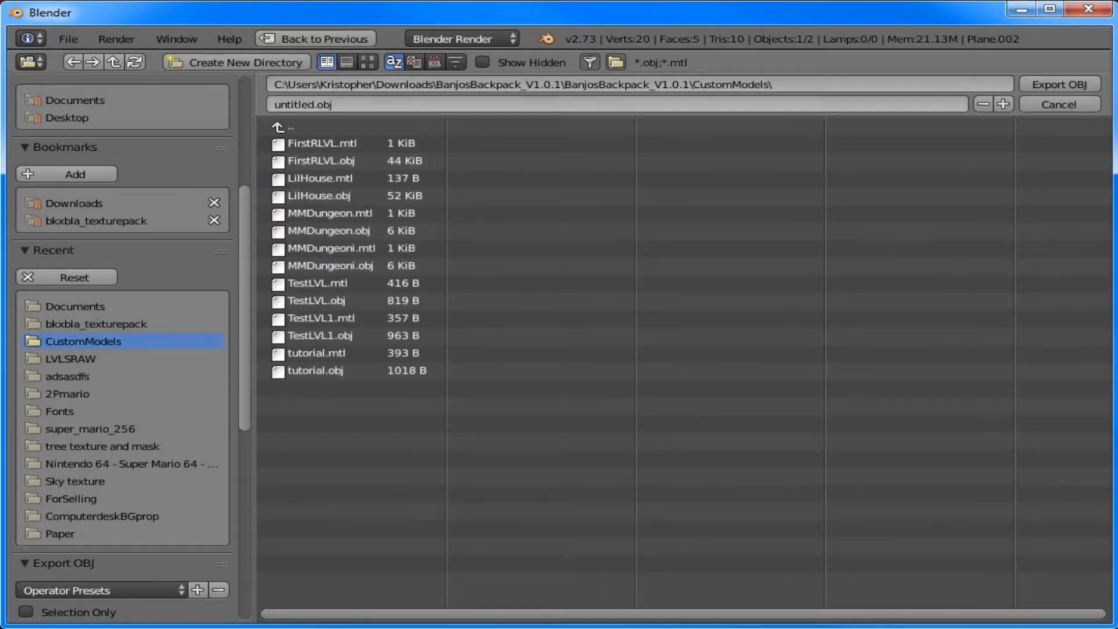
click(349, 371)
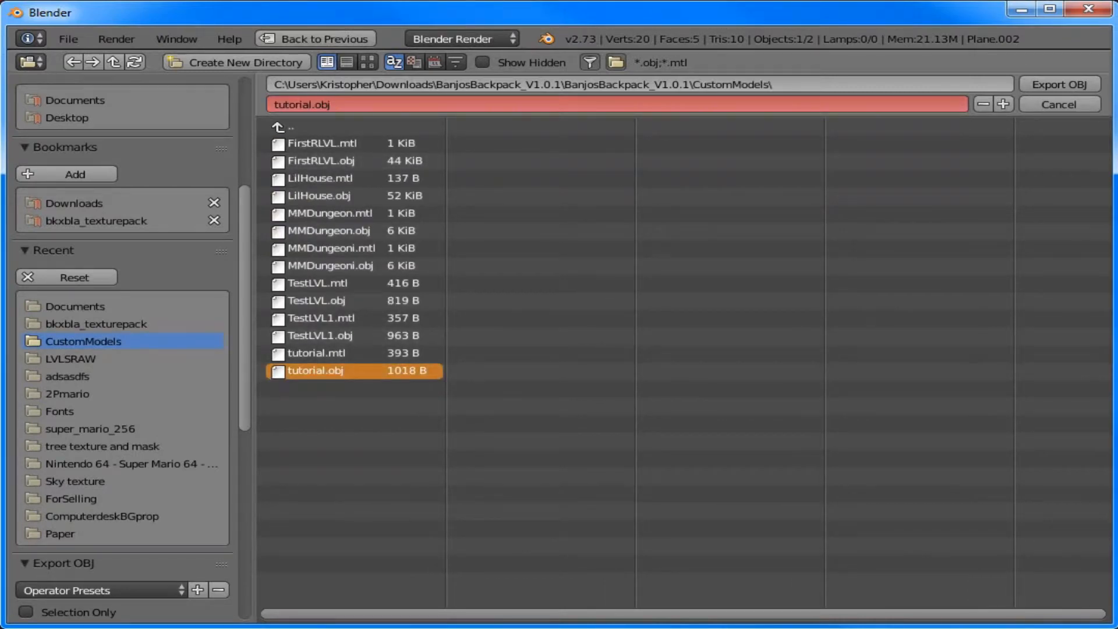
click(1060, 84)
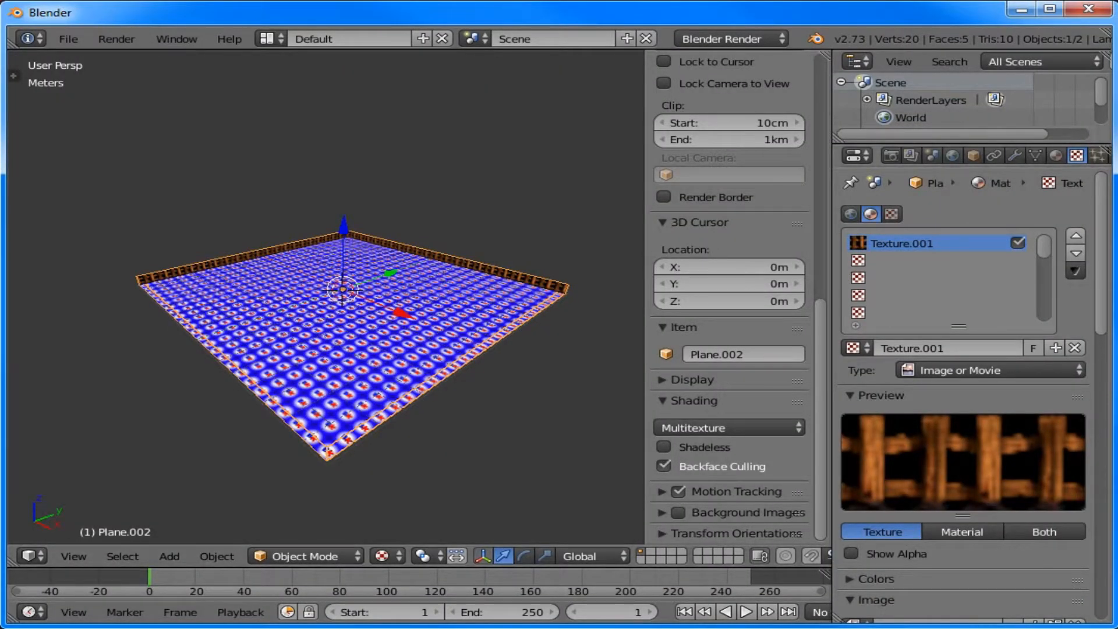
Step: Switch to the Model Importer of Banjo's Backpack and import the exported OBJ level
click(1021, 9)
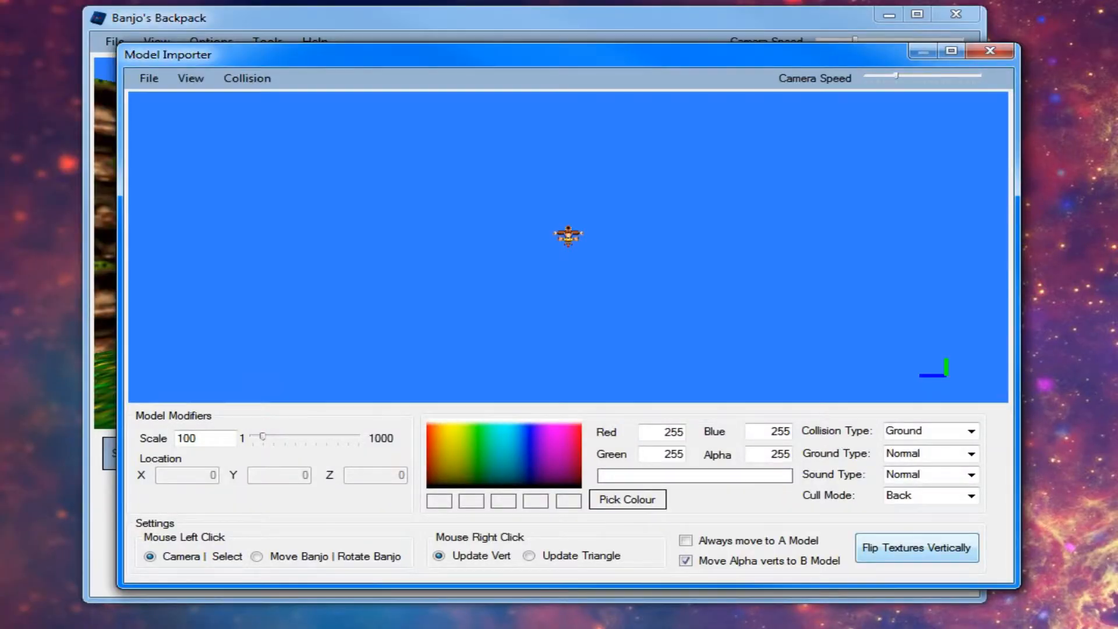
click(149, 78)
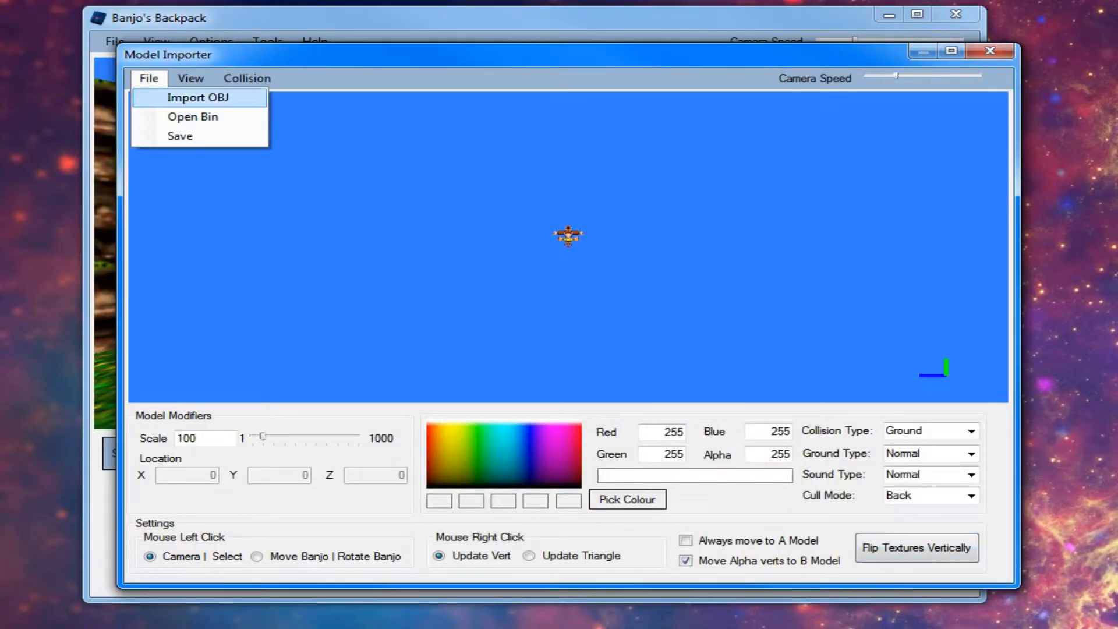
click(198, 97)
drag(932, 150, 467, 139)
double_click(946, 314)
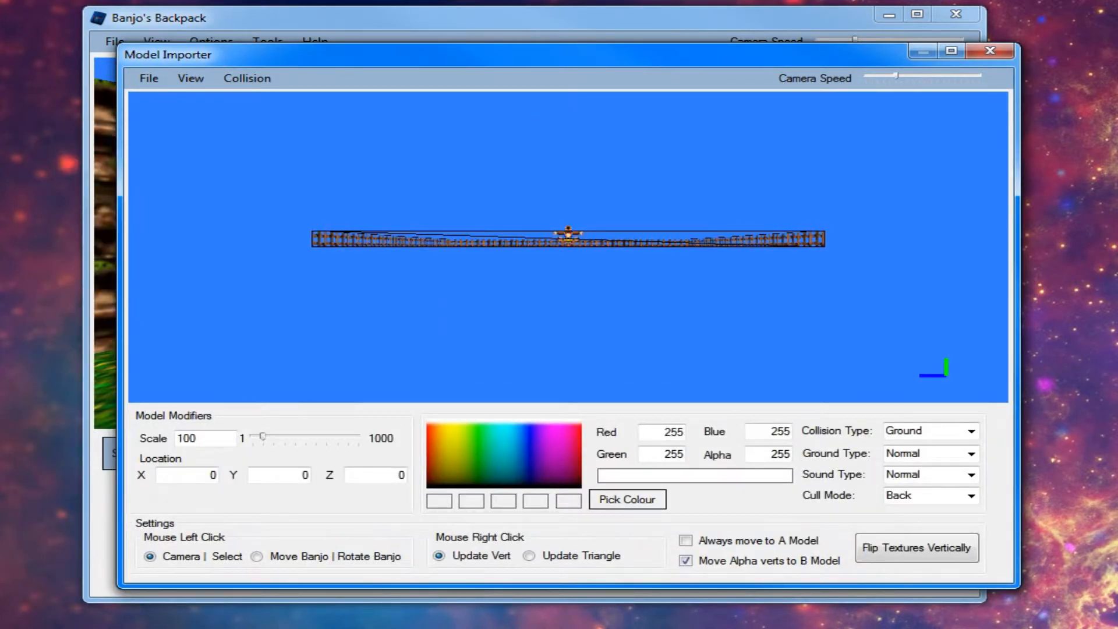
Step: Fly the camera around the imported level to examine the ground tiles, fence walls and corners, and Banjo's size relative to them
mouse_move(568, 247)
mouse_down()
mouse_move(617, 285)
mouse_move(588, 169)
mouse_move(612, 192)
mouse_move(611, 239)
mouse_move(617, 224)
mouse_move(652, 224)
mouse_move(570, 248)
mouse_up()
key(w)
key(w)
key(s)
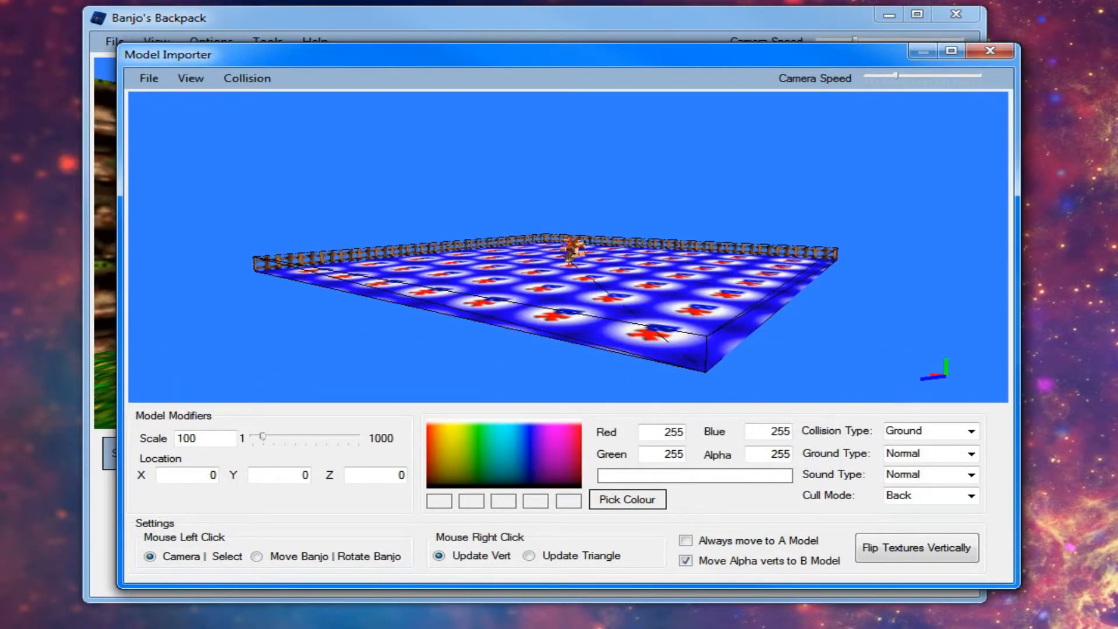
key(w)
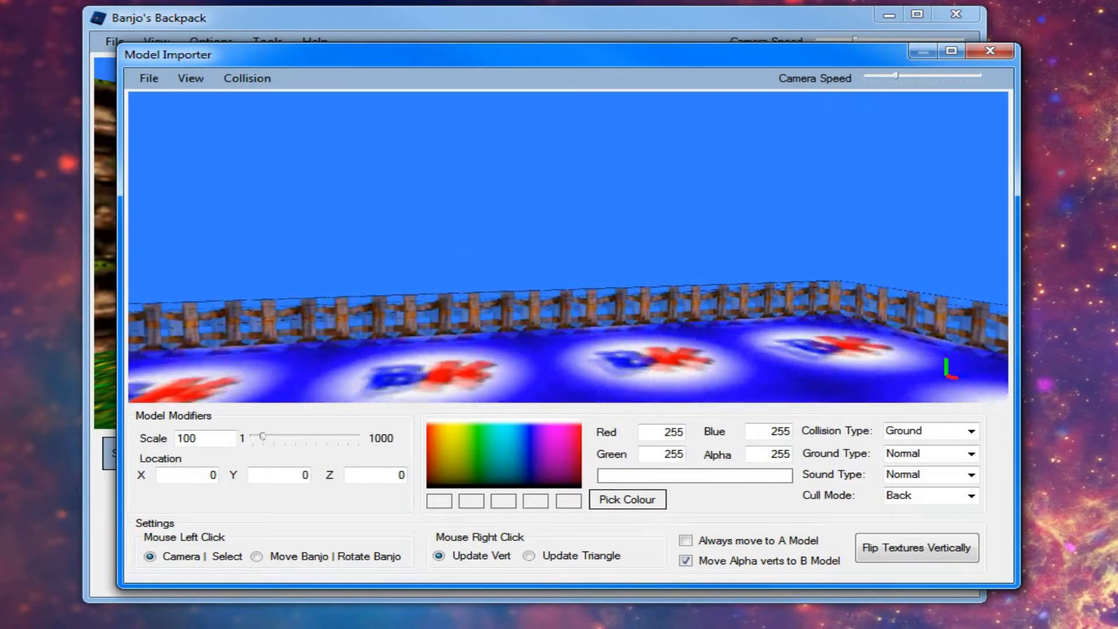
key(s)
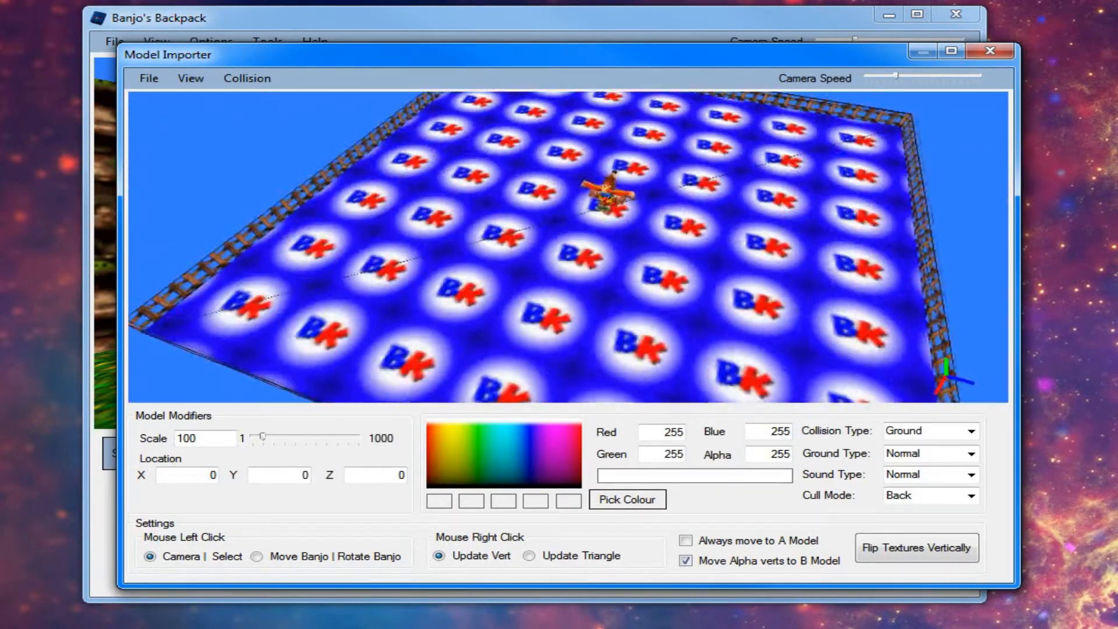
key(w)
key(s)
key(a)
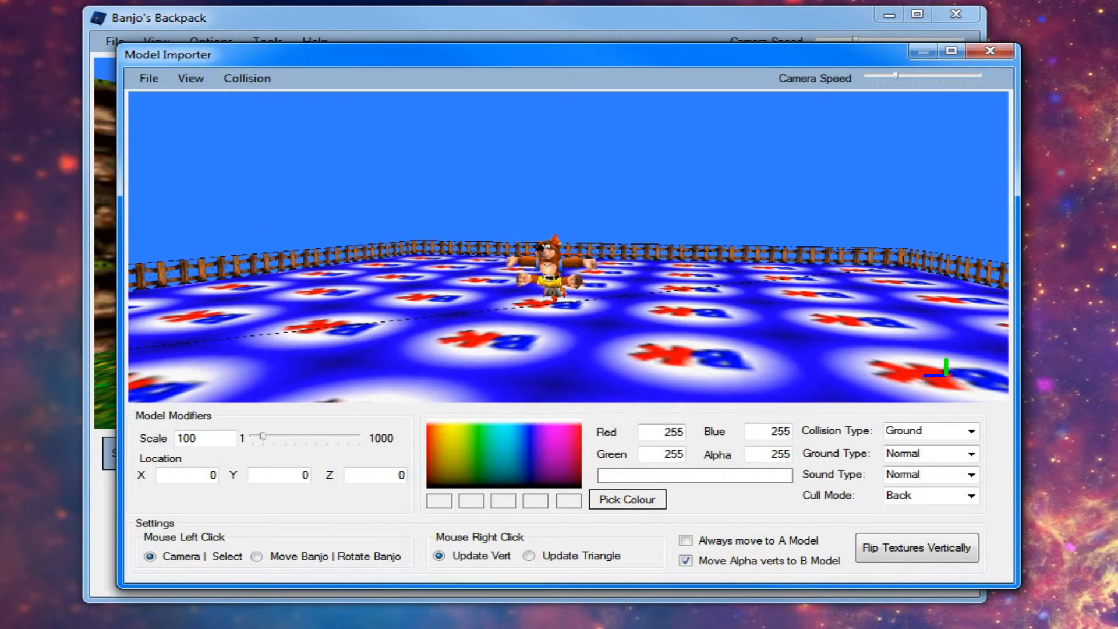
key(w)
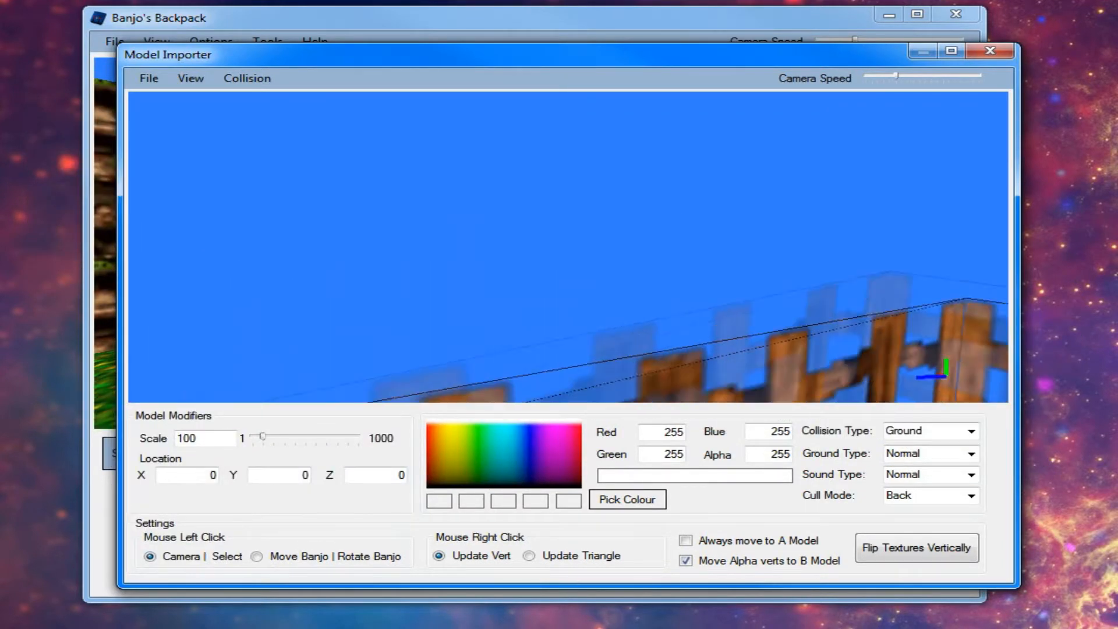
drag(419, 245, 442, 244)
key(w)
key(d)
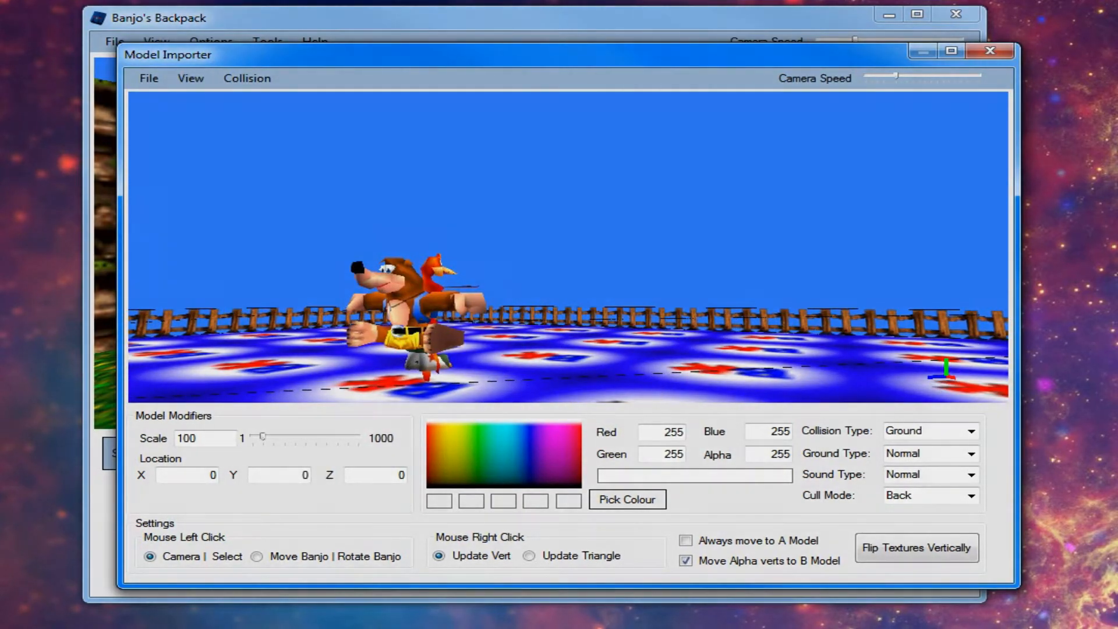